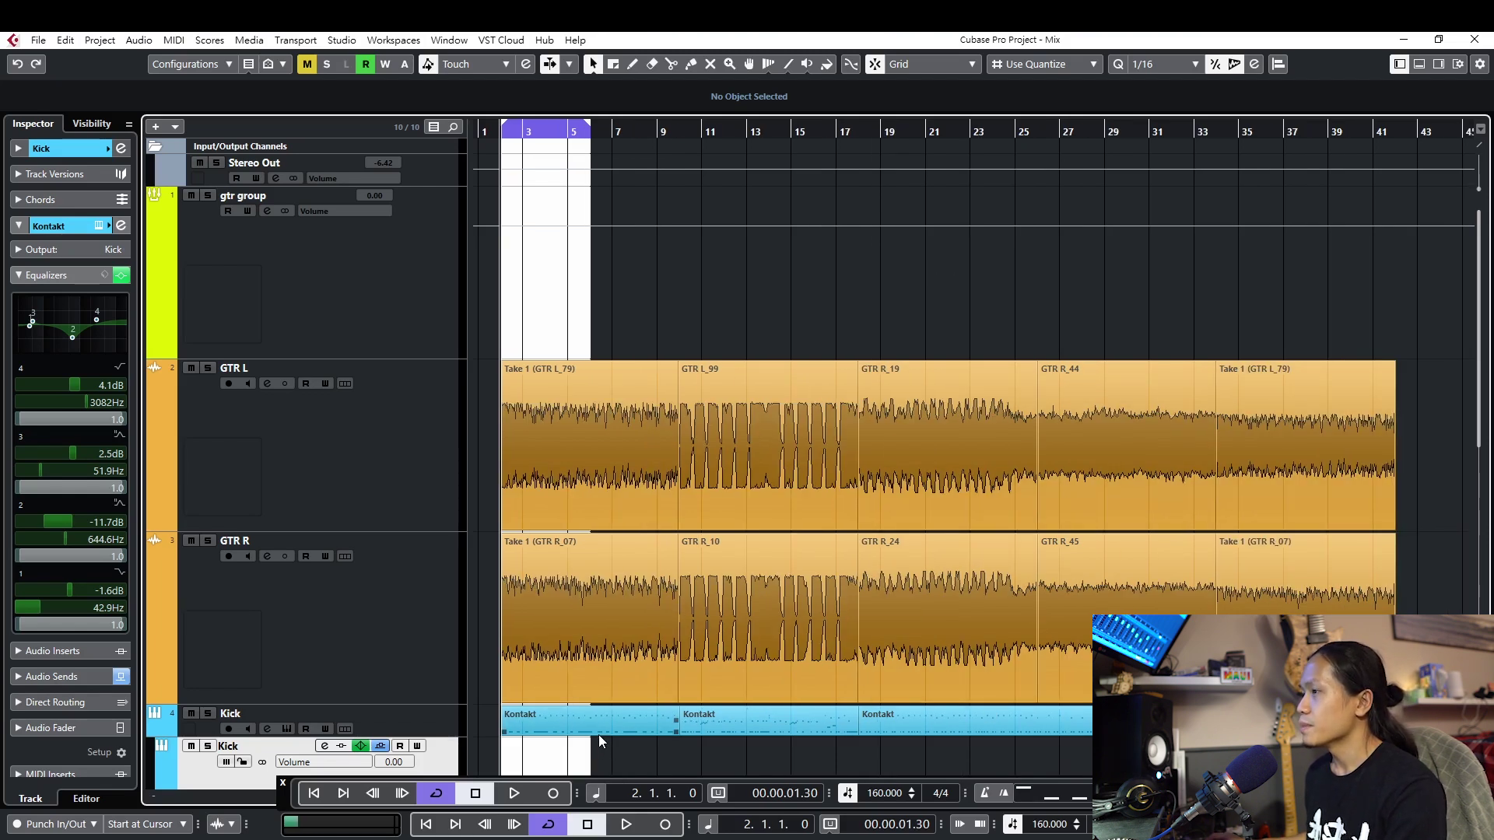
Look over the project's guitar, drum, bass and reverb tracks and the first clips in the arrangement
scroll(605, 744, "down", 3)
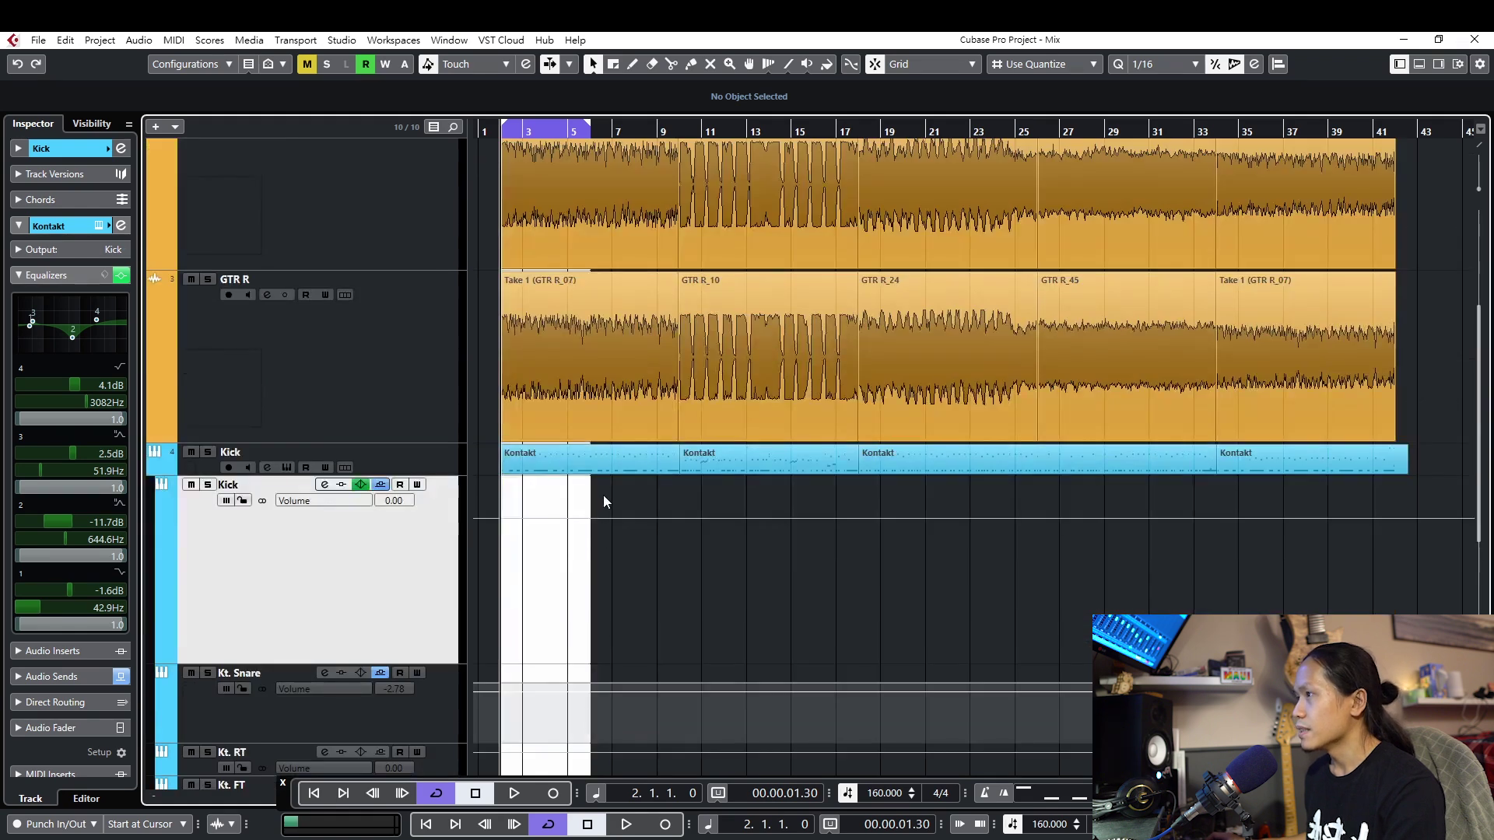
left_click(605, 467)
left_click(776, 463)
scroll(761, 472, "up", 2)
left_click(587, 356)
left_click(586, 570)
scroll(586, 570, "down", 5)
scroll(581, 557, "up", 5)
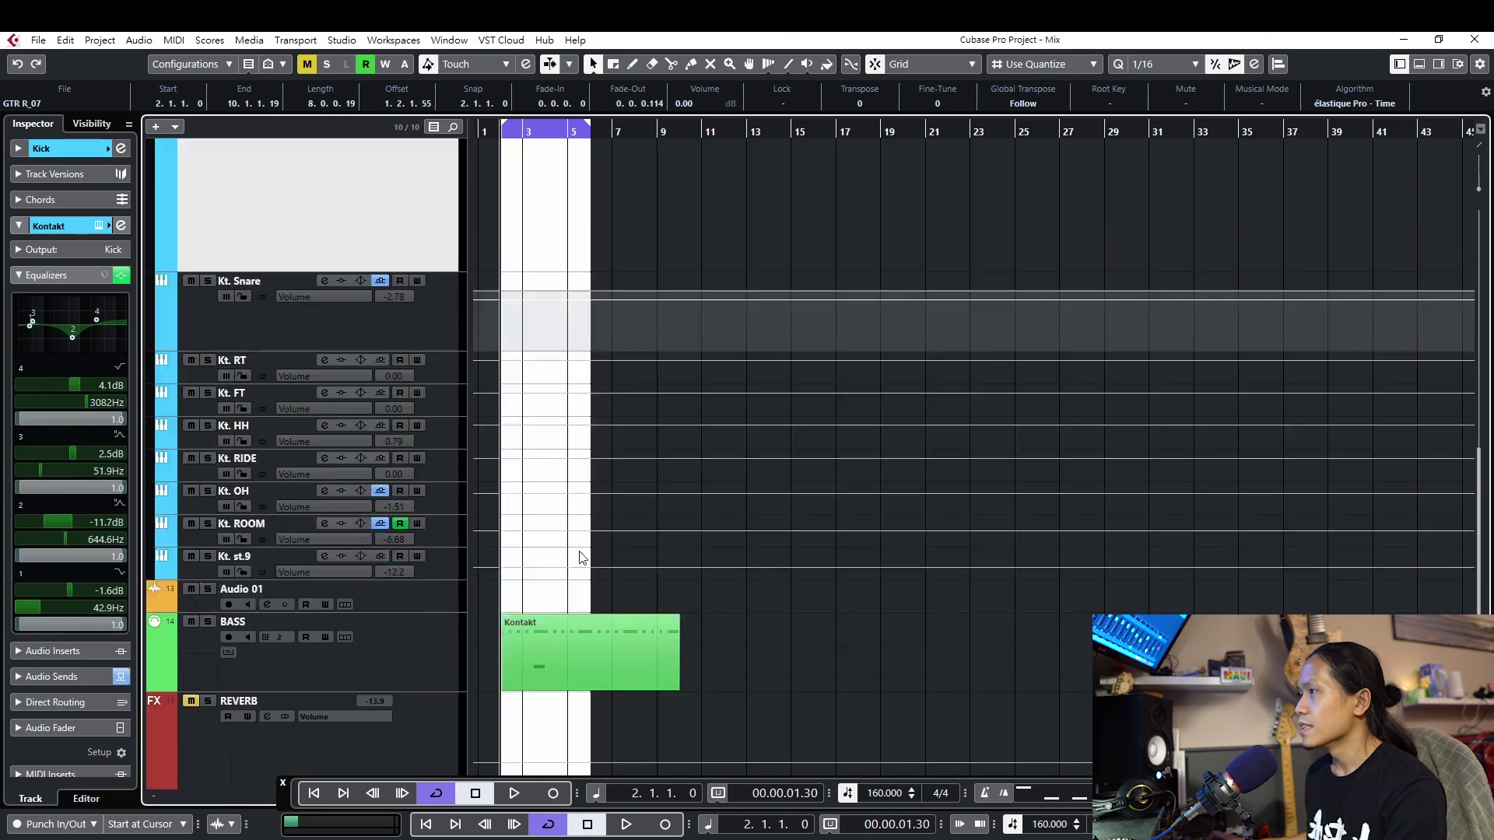
scroll(582, 557, "down", 5)
left_click(576, 580)
scroll(643, 589, "up", 5)
scroll(618, 343, "down", 5)
scroll(666, 607, "up", 5)
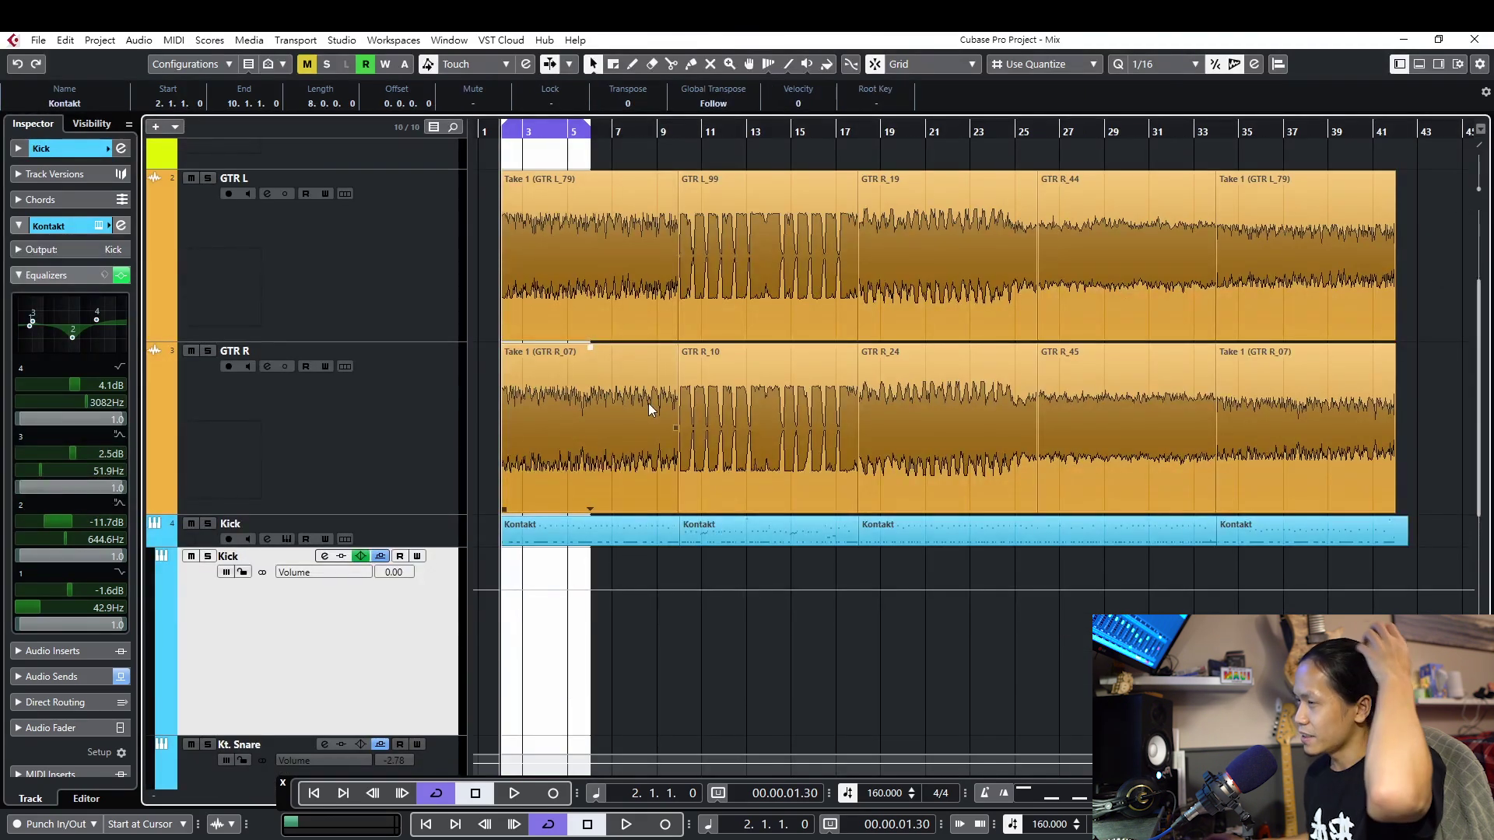
Show the looped bars in detail and check the GTR L, GTR R and gtr group tracks
key("h")
key("h")
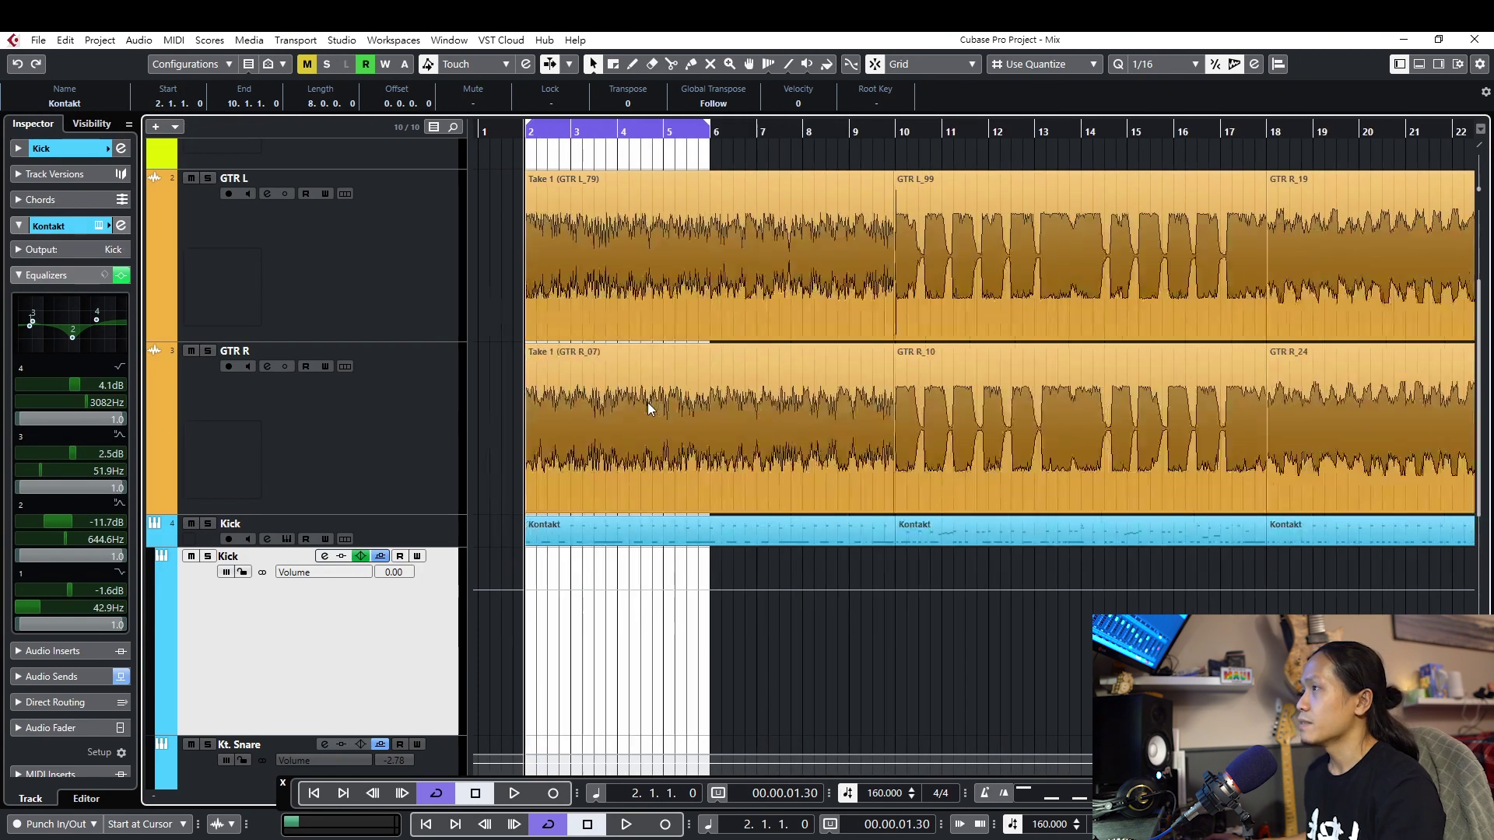
key("h")
scroll(555, 293, "up", 2)
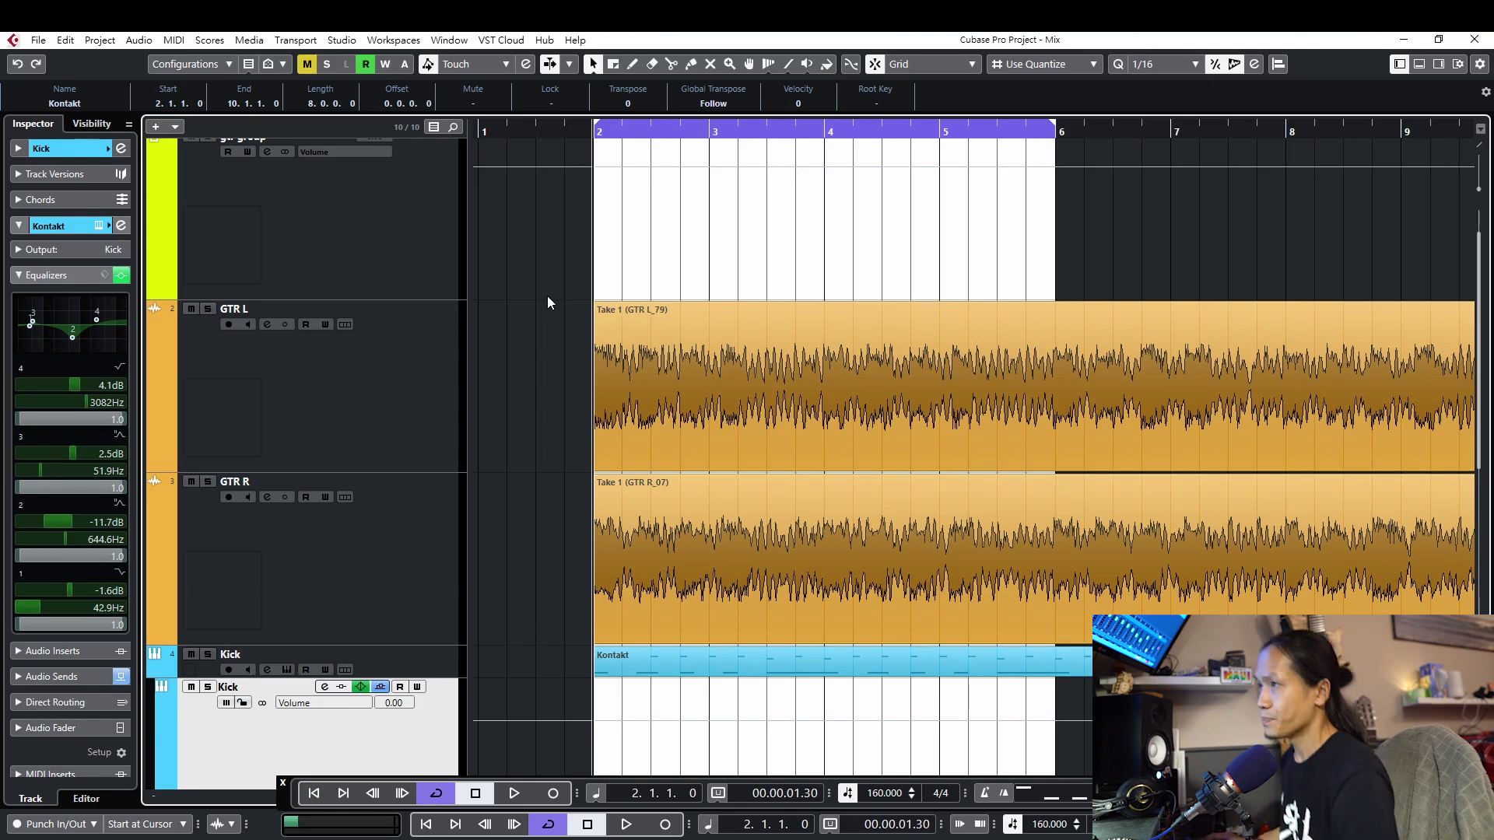
left_click(444, 389)
left_click(384, 557)
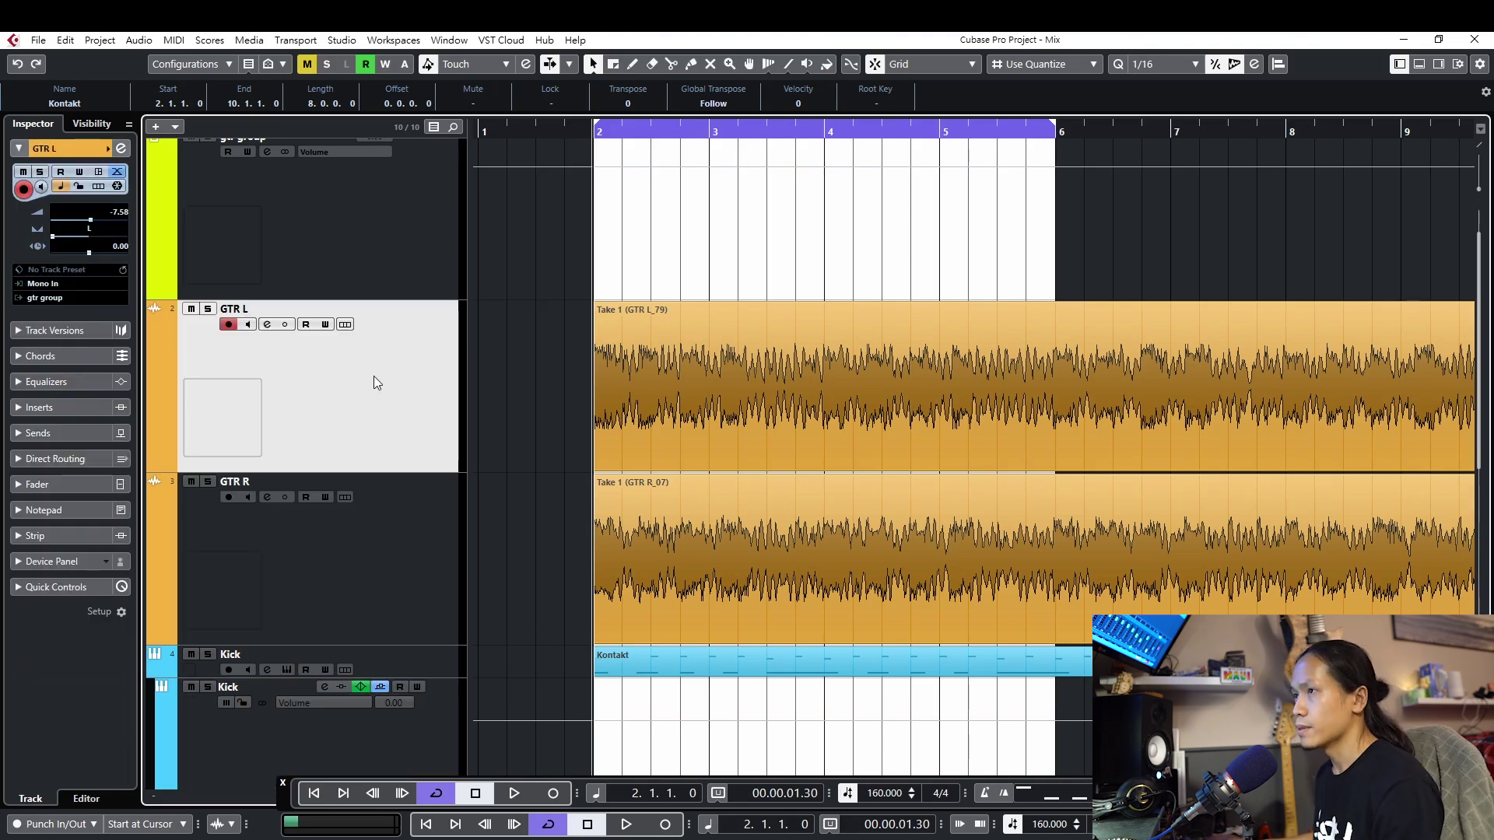
left_click(374, 382)
left_click(361, 221)
Play the looped section from bar 2 to bar 6 to hear the processed mix
scroll(422, 498, "up", 1)
key("Down")
key("space")
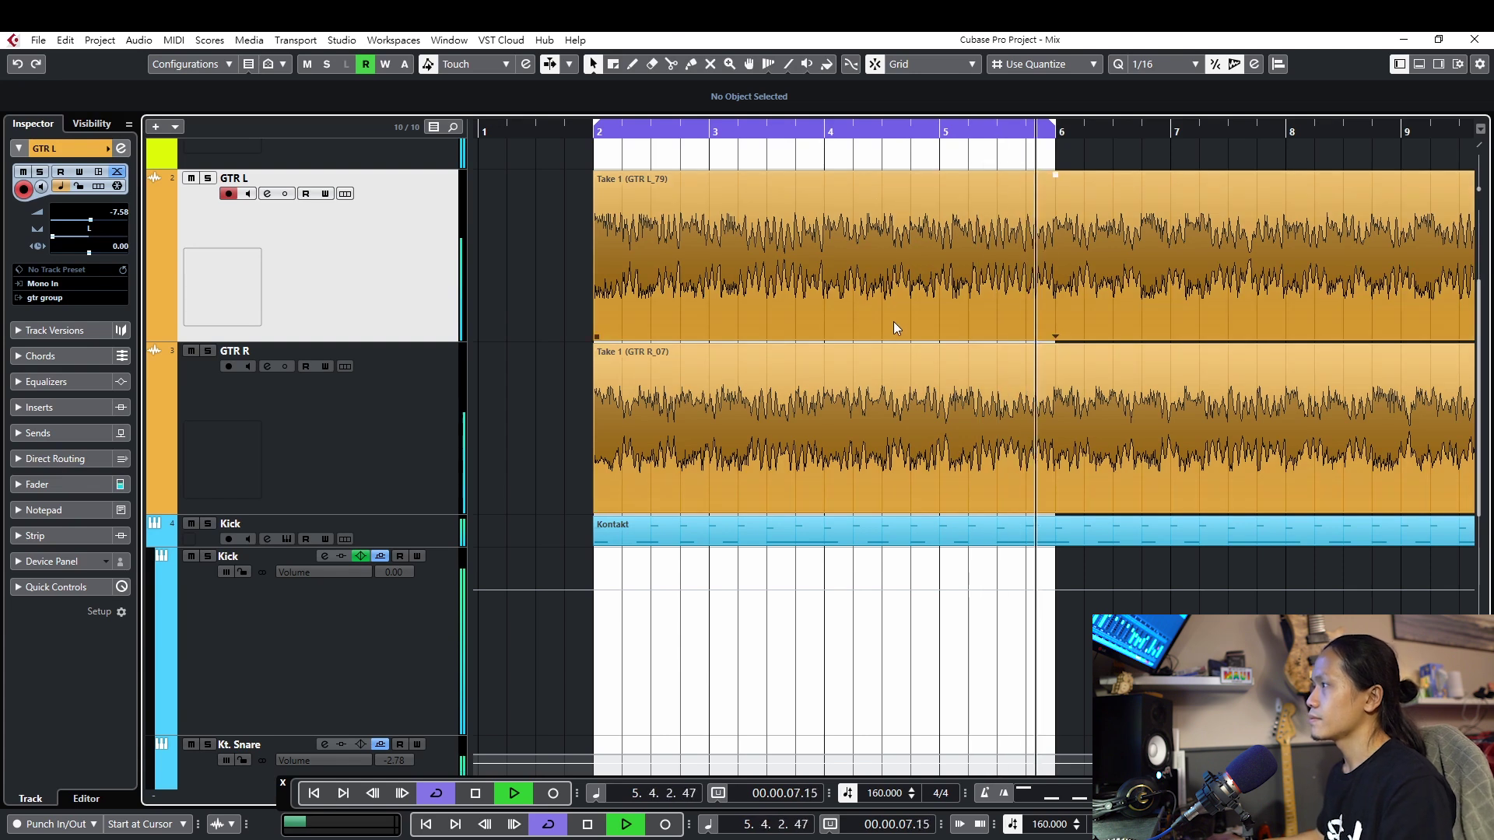
key("space")
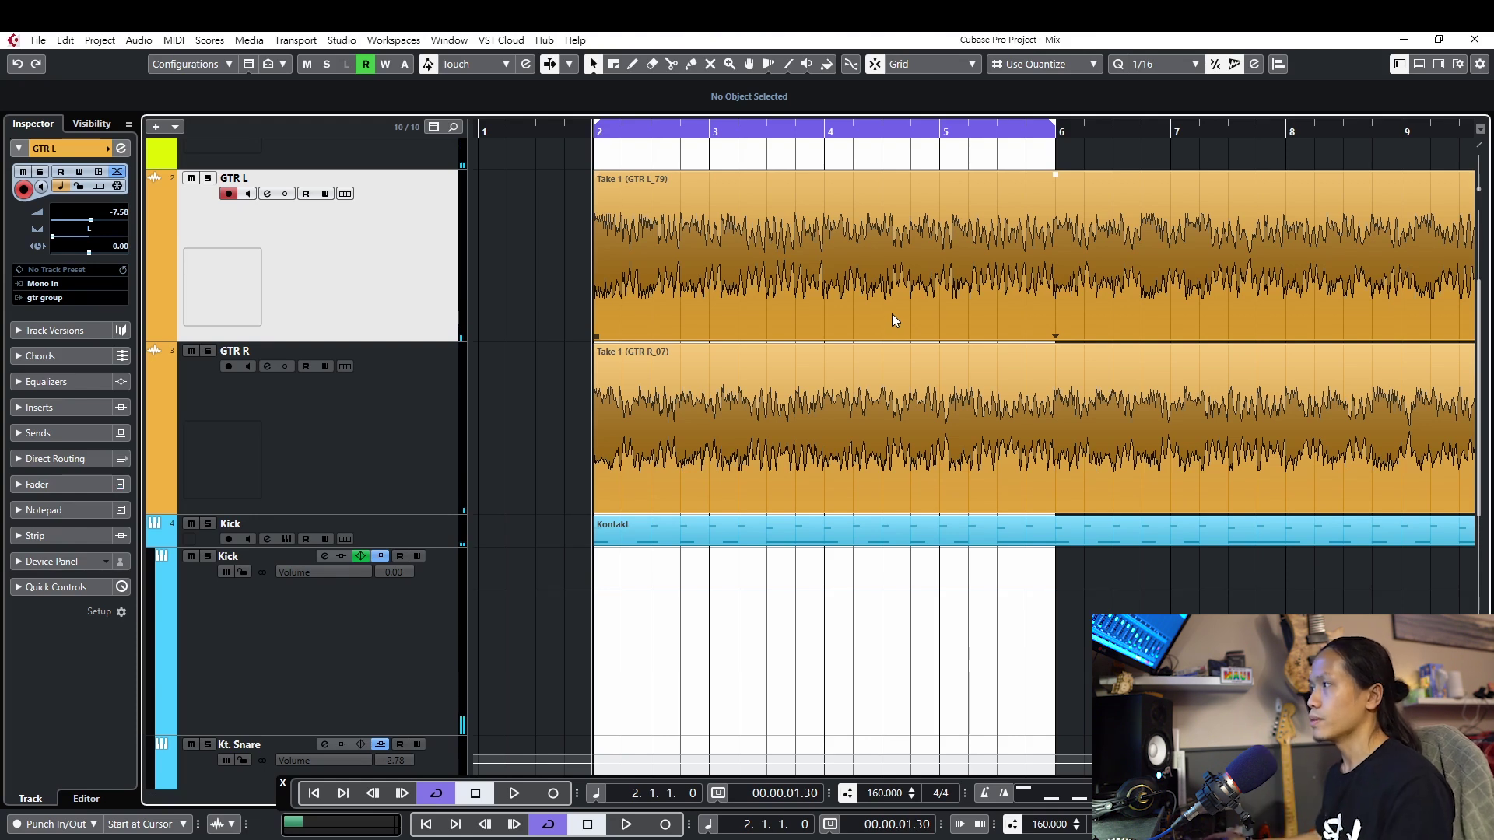
Bypass the Compressor insert on the gtr group track
scroll(891, 317, "down", 3)
scroll(890, 319, "down", 3)
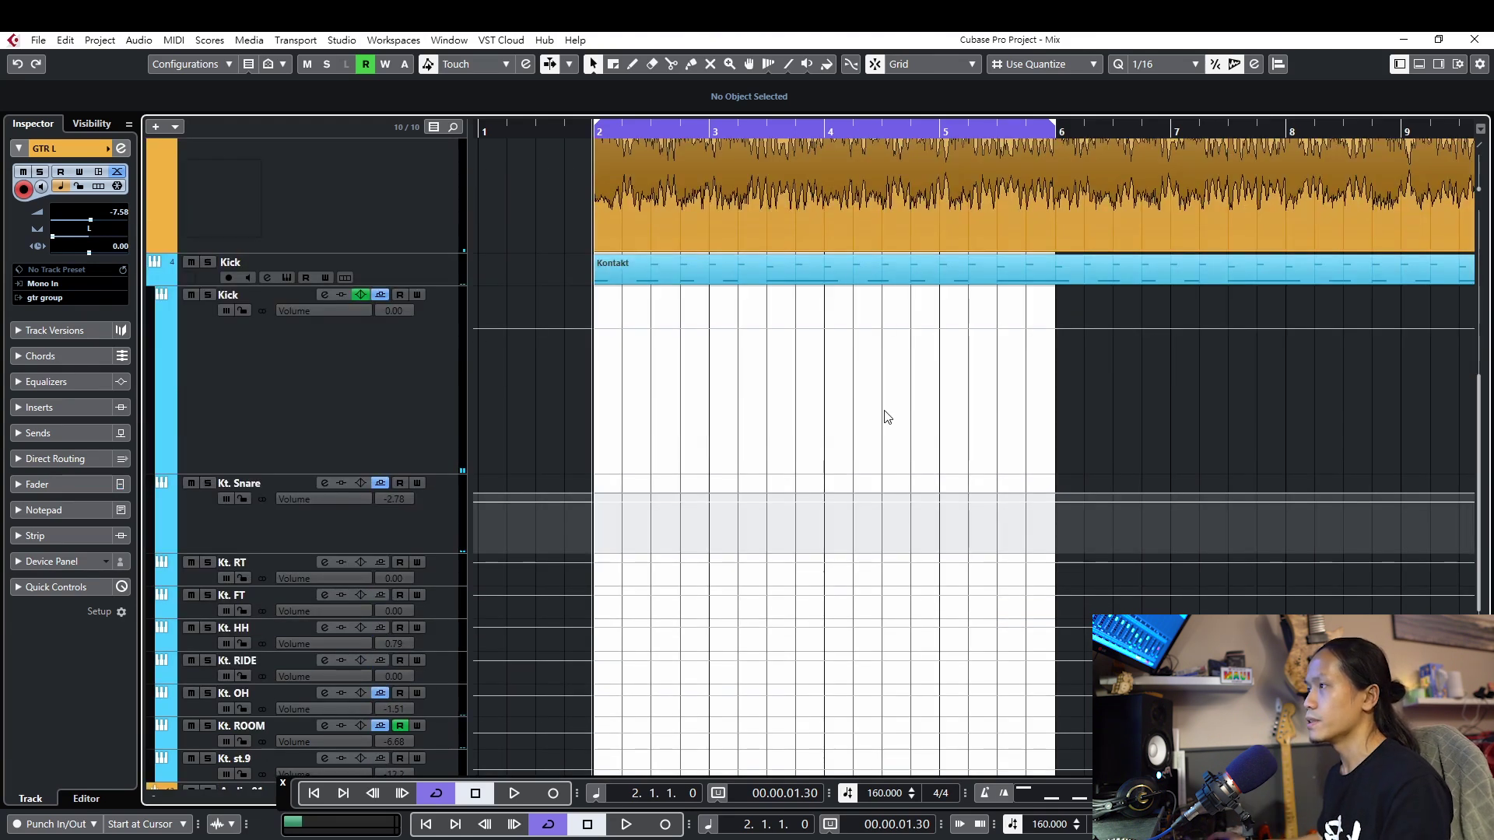
scroll(884, 417, "up", 10)
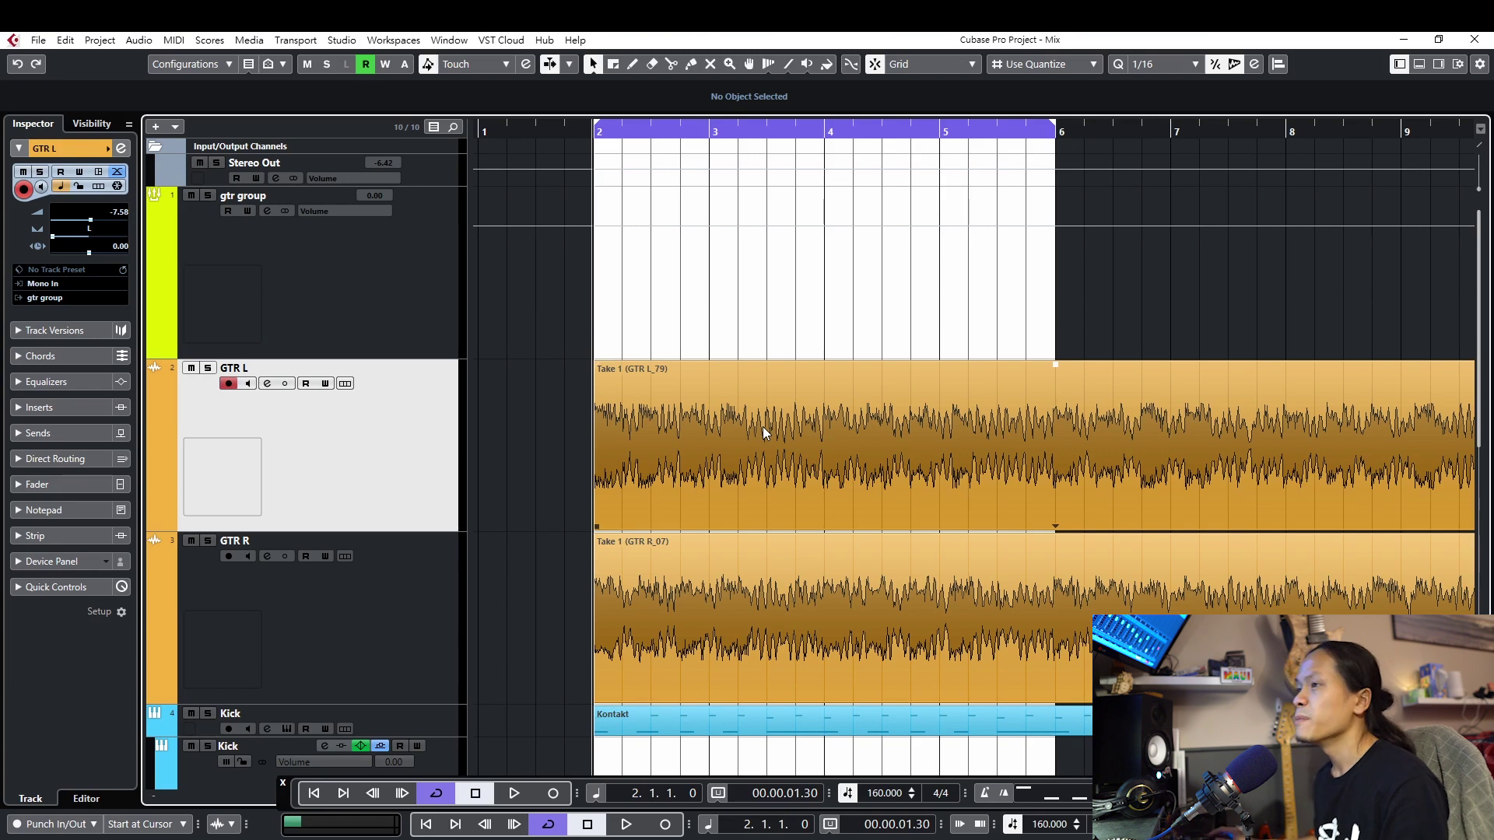
left_click(427, 250)
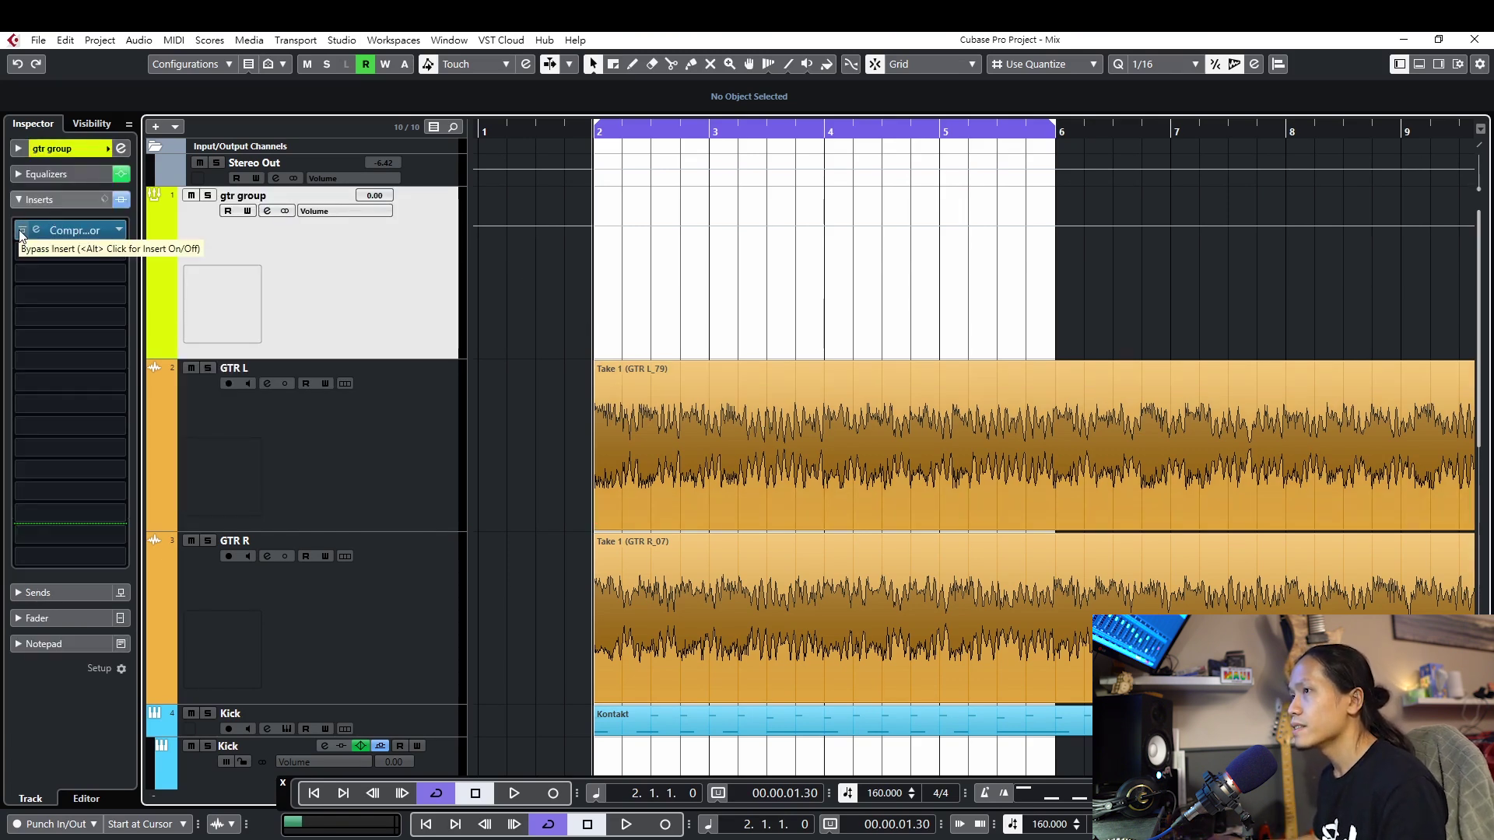
Bypass the equalizer on the Kick channel and the audio sends on the Kt. Snare channel
scroll(311, 498, "down", 5)
left_click(437, 293)
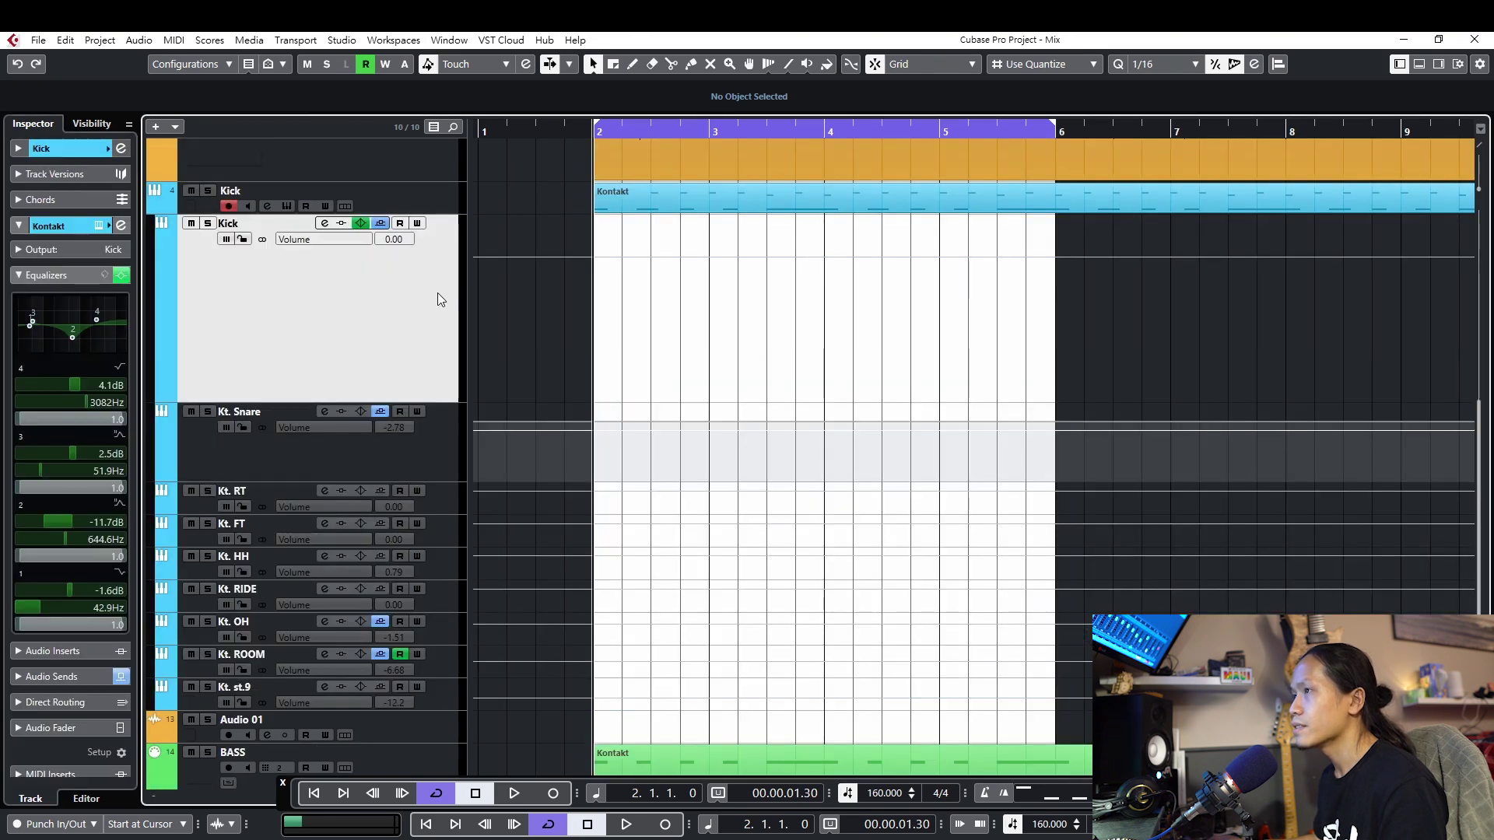
left_click(122, 275)
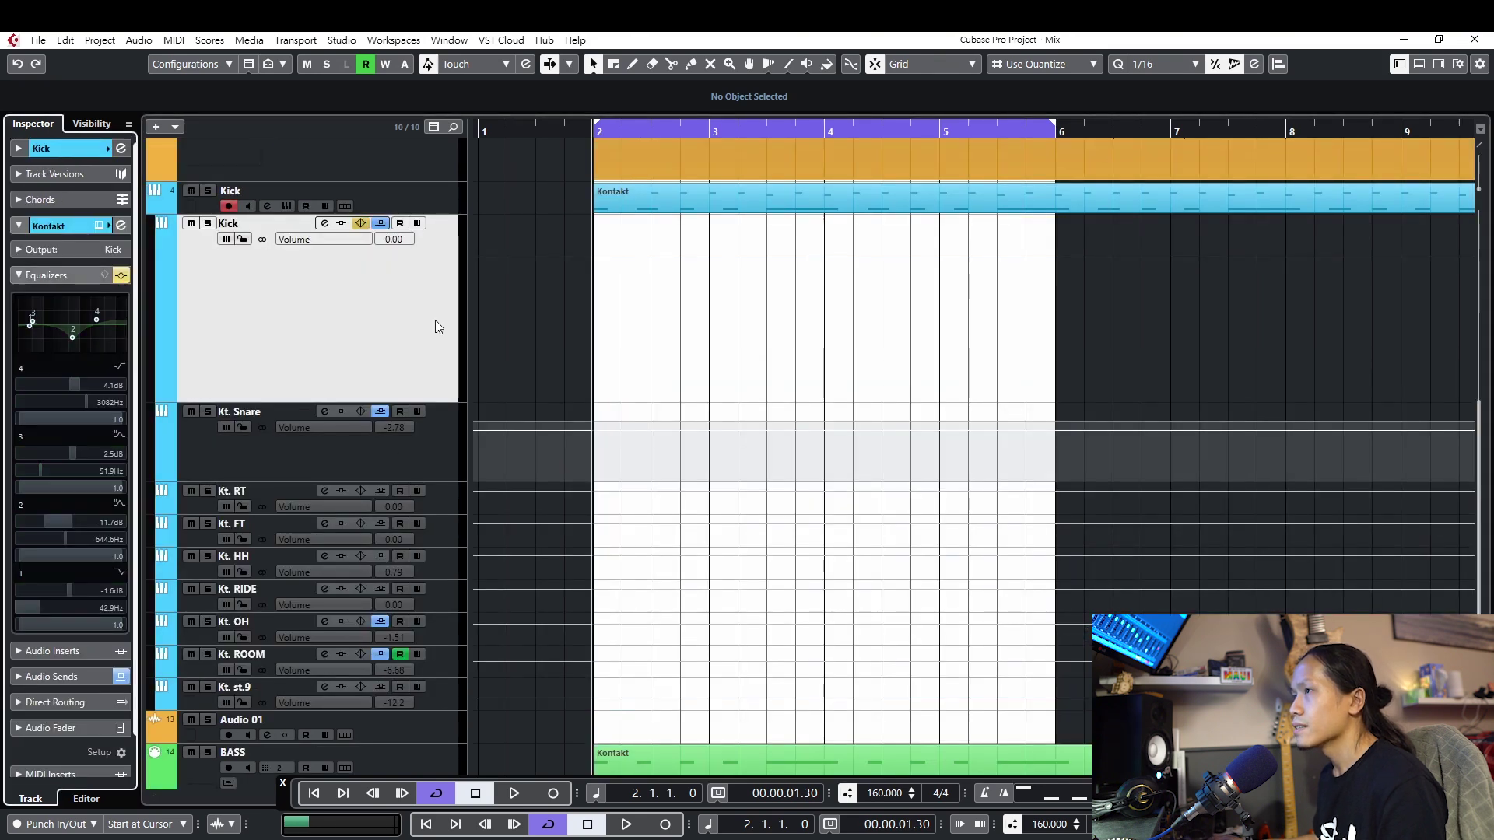
left_click(456, 476)
left_click(17, 651)
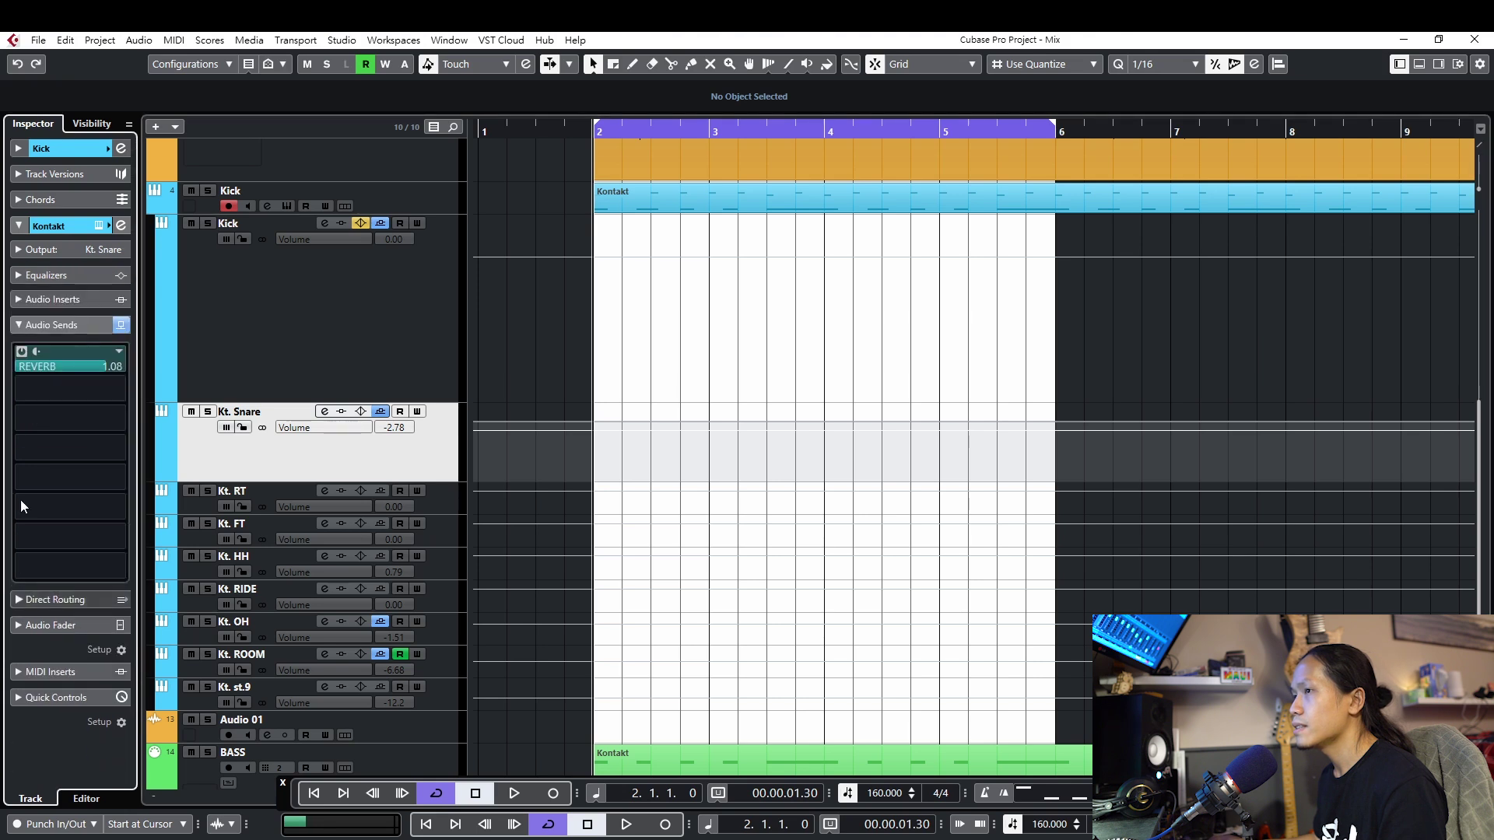
Mute the REVERB effects track
scroll(409, 528, "down", 3)
left_click(441, 646)
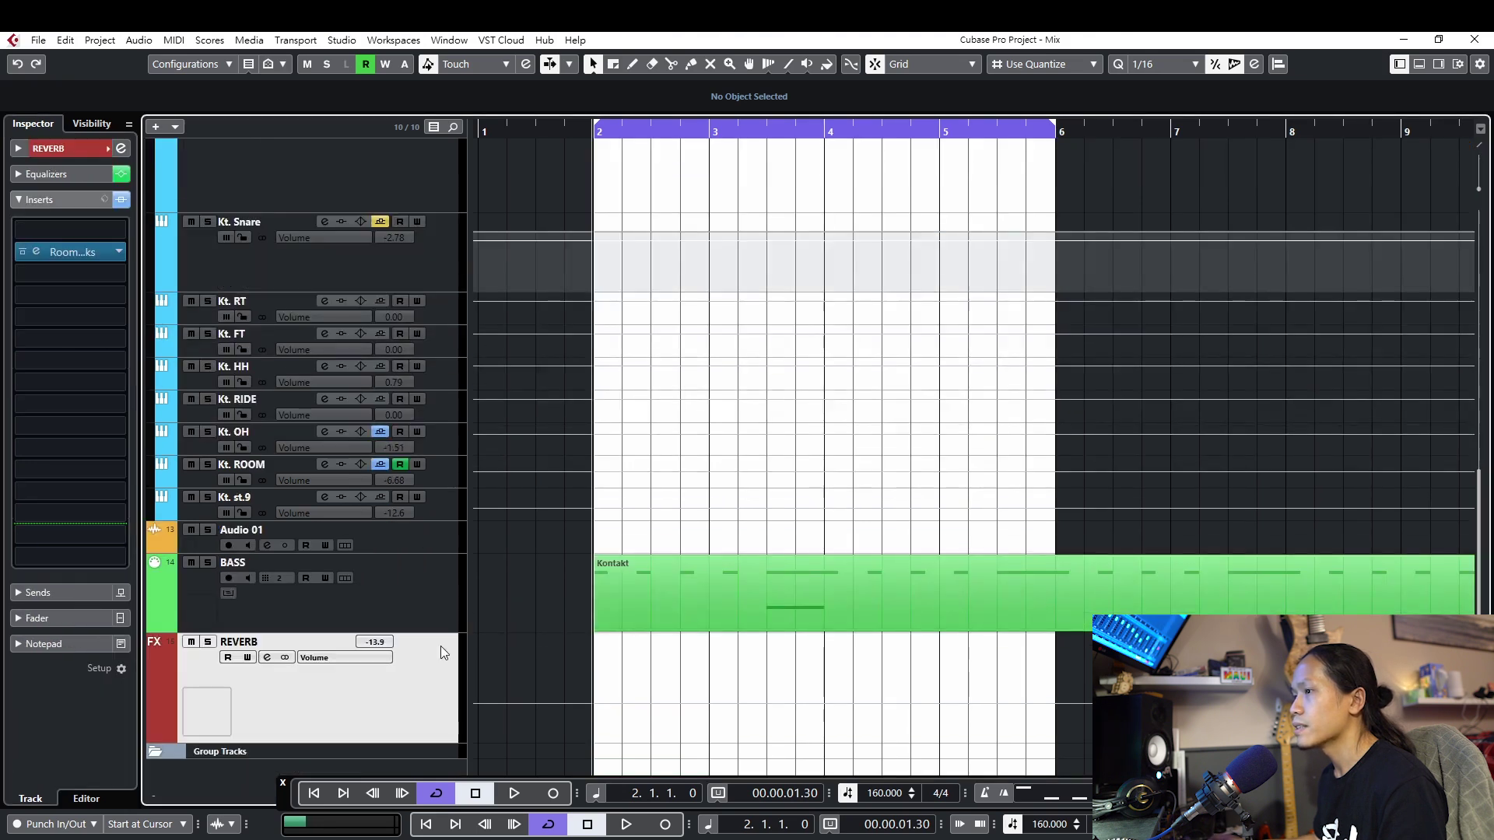
left_click(191, 641)
left_click(445, 601)
left_click(445, 540)
scroll(596, 476, "up", 5)
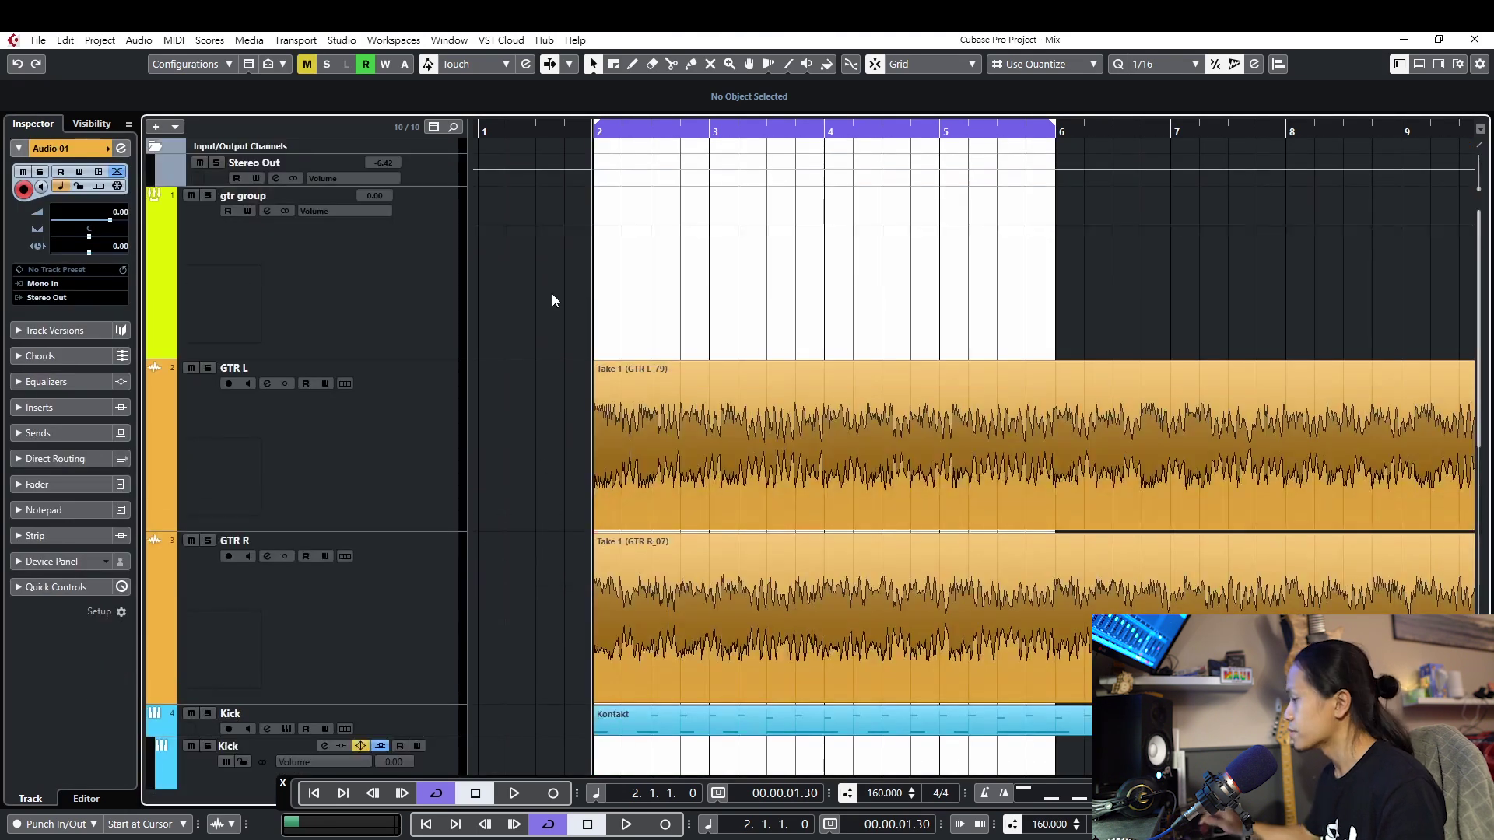
Play the loop without the bypassed effects while checking the Stereo Out, gtr group and GTR L tracks
key("space")
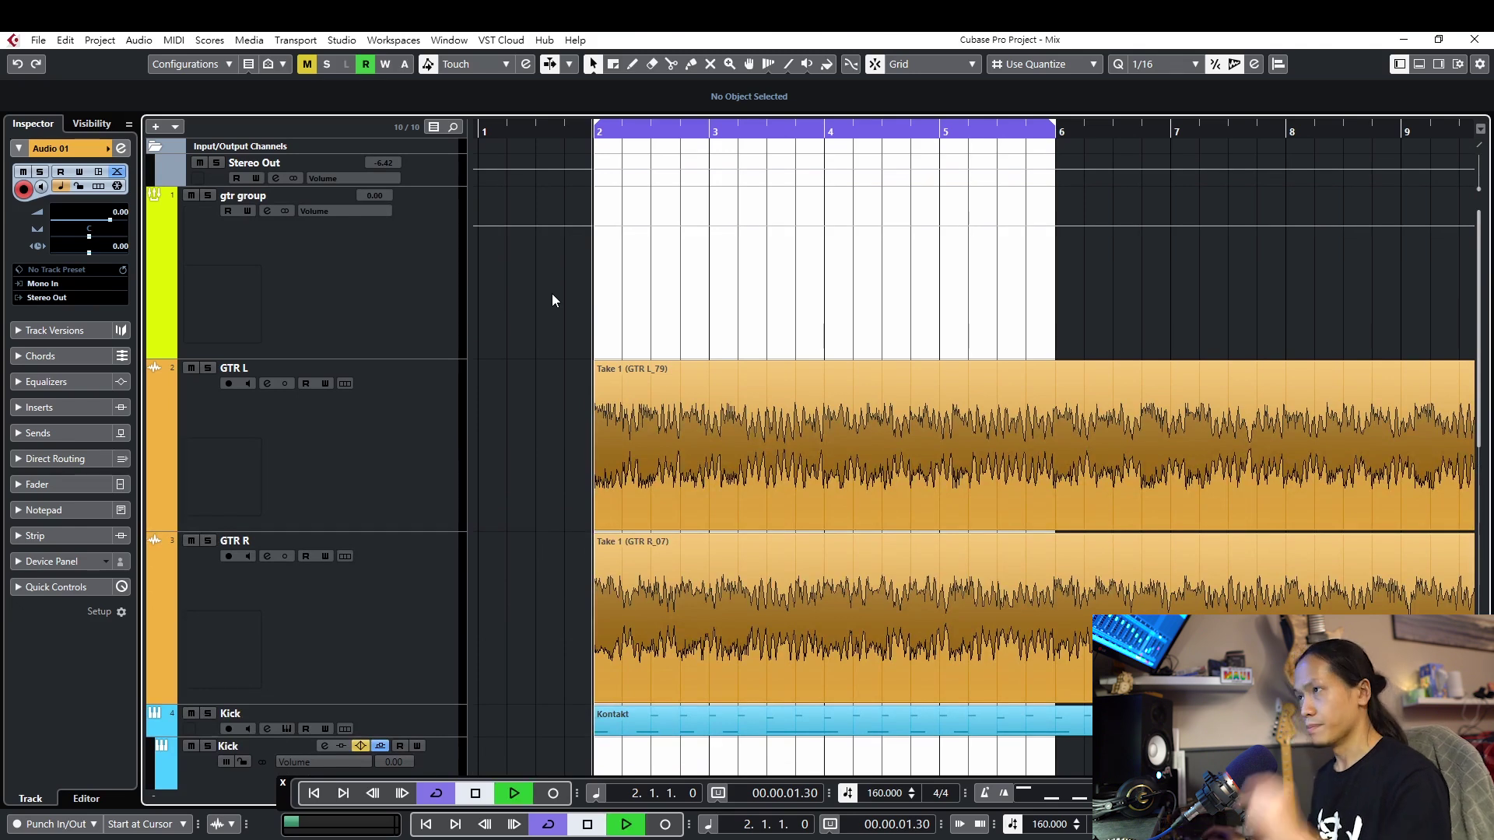
left_click(432, 164)
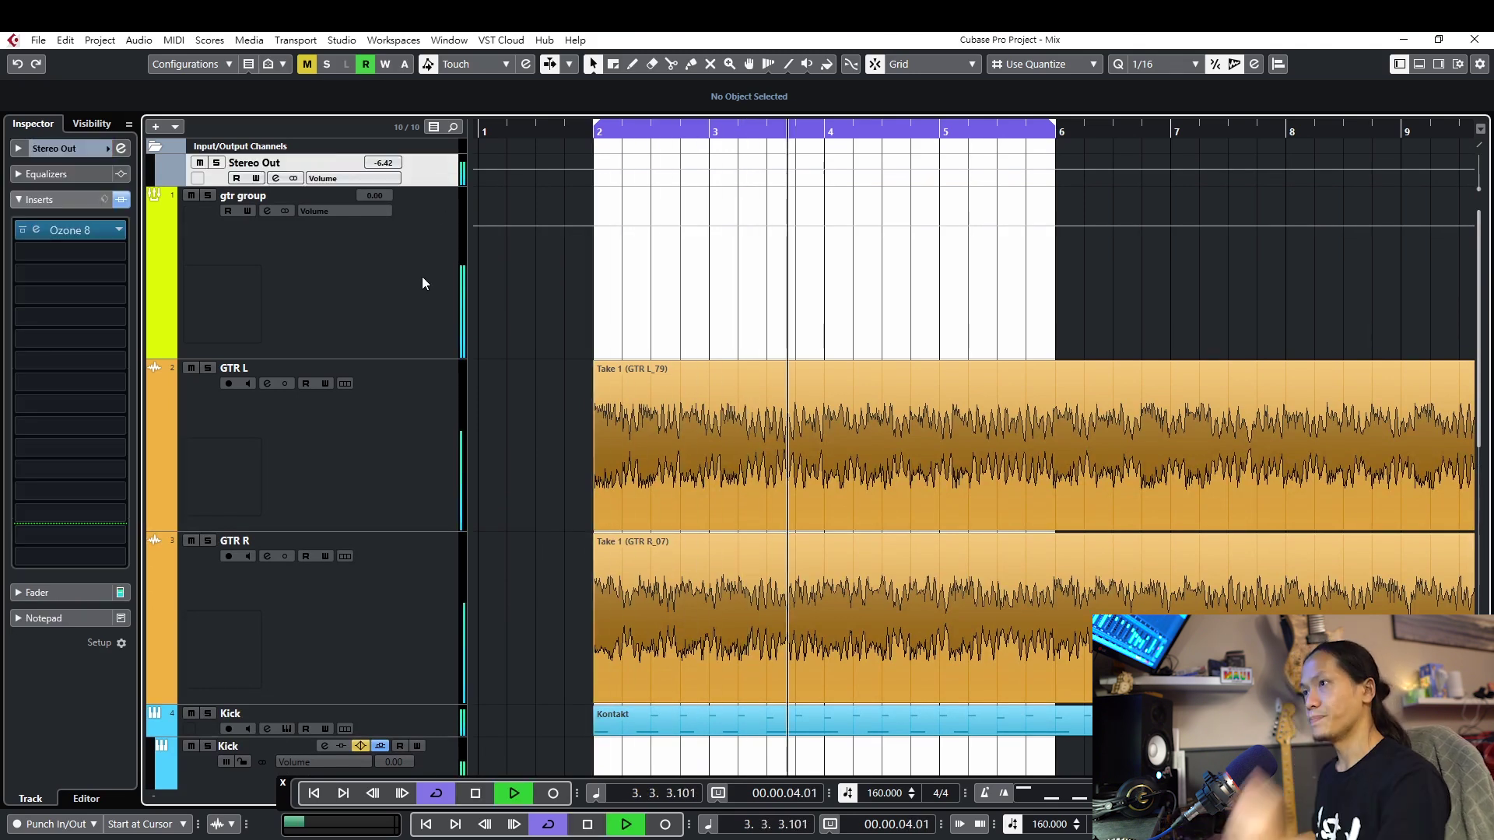
left_click(336, 307)
left_click(420, 466)
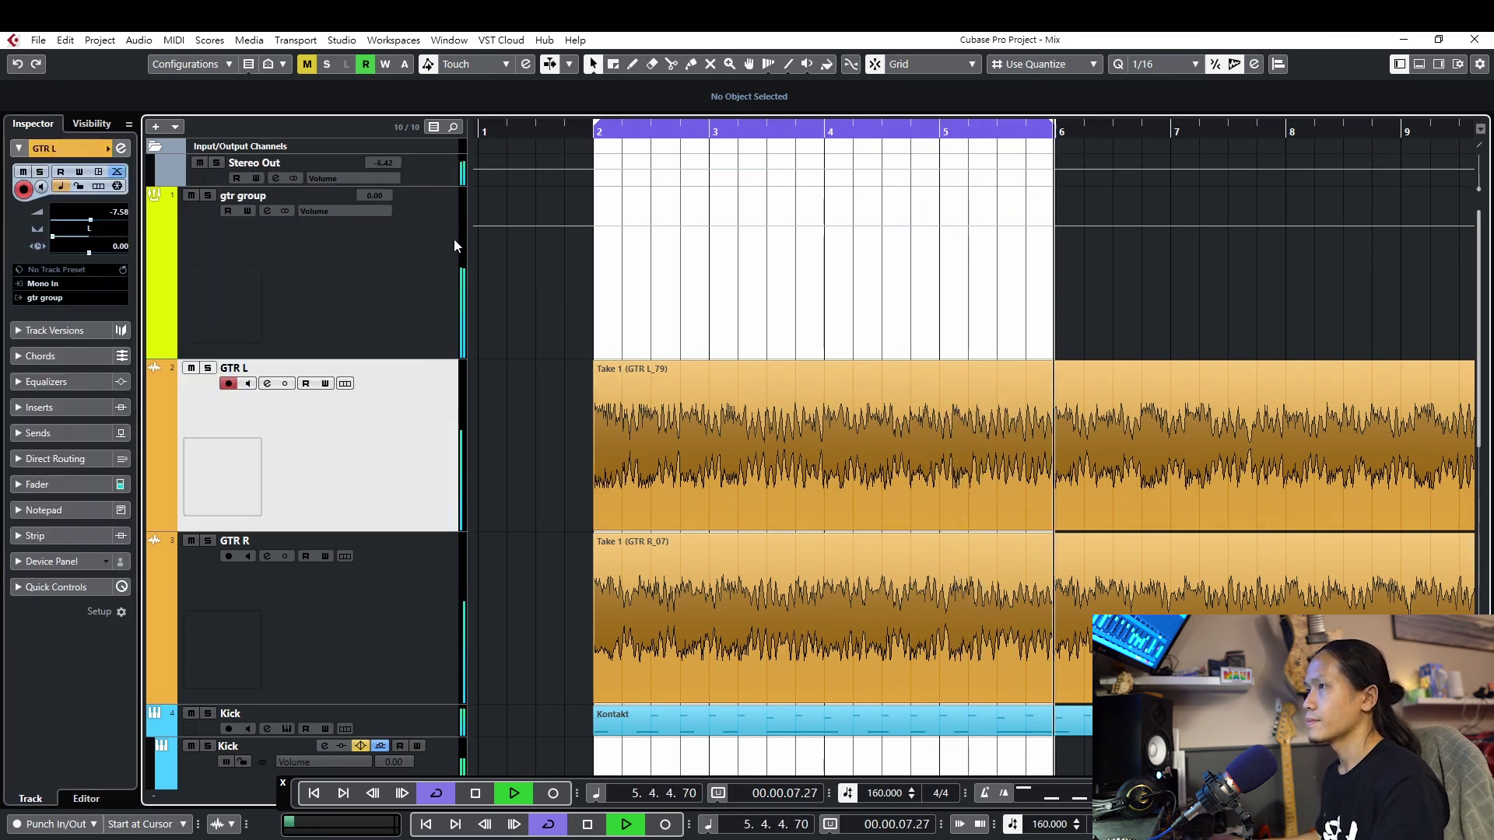
left_click(405, 173)
left_click(408, 329)
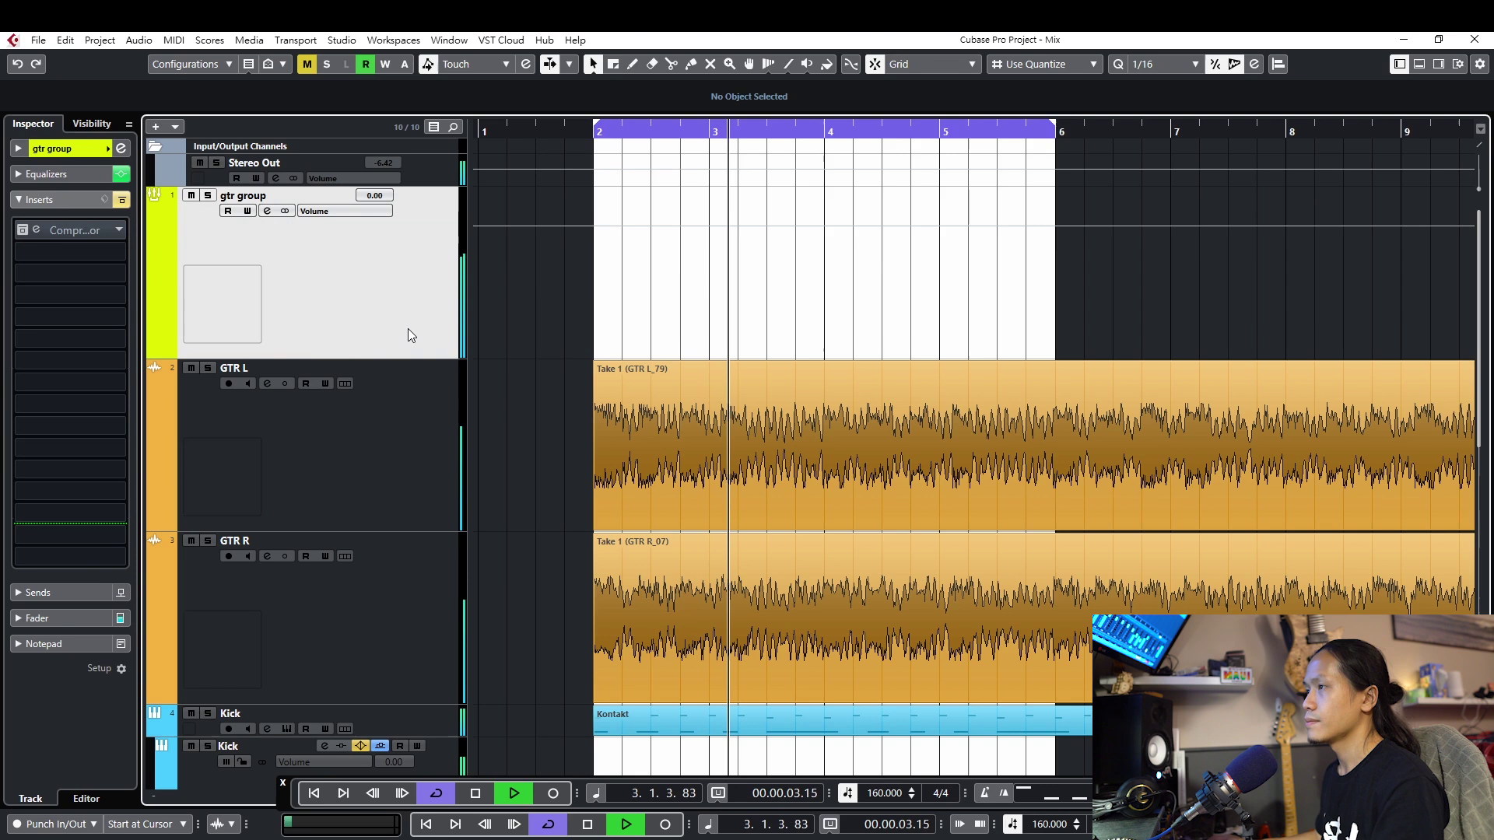
key("Down")
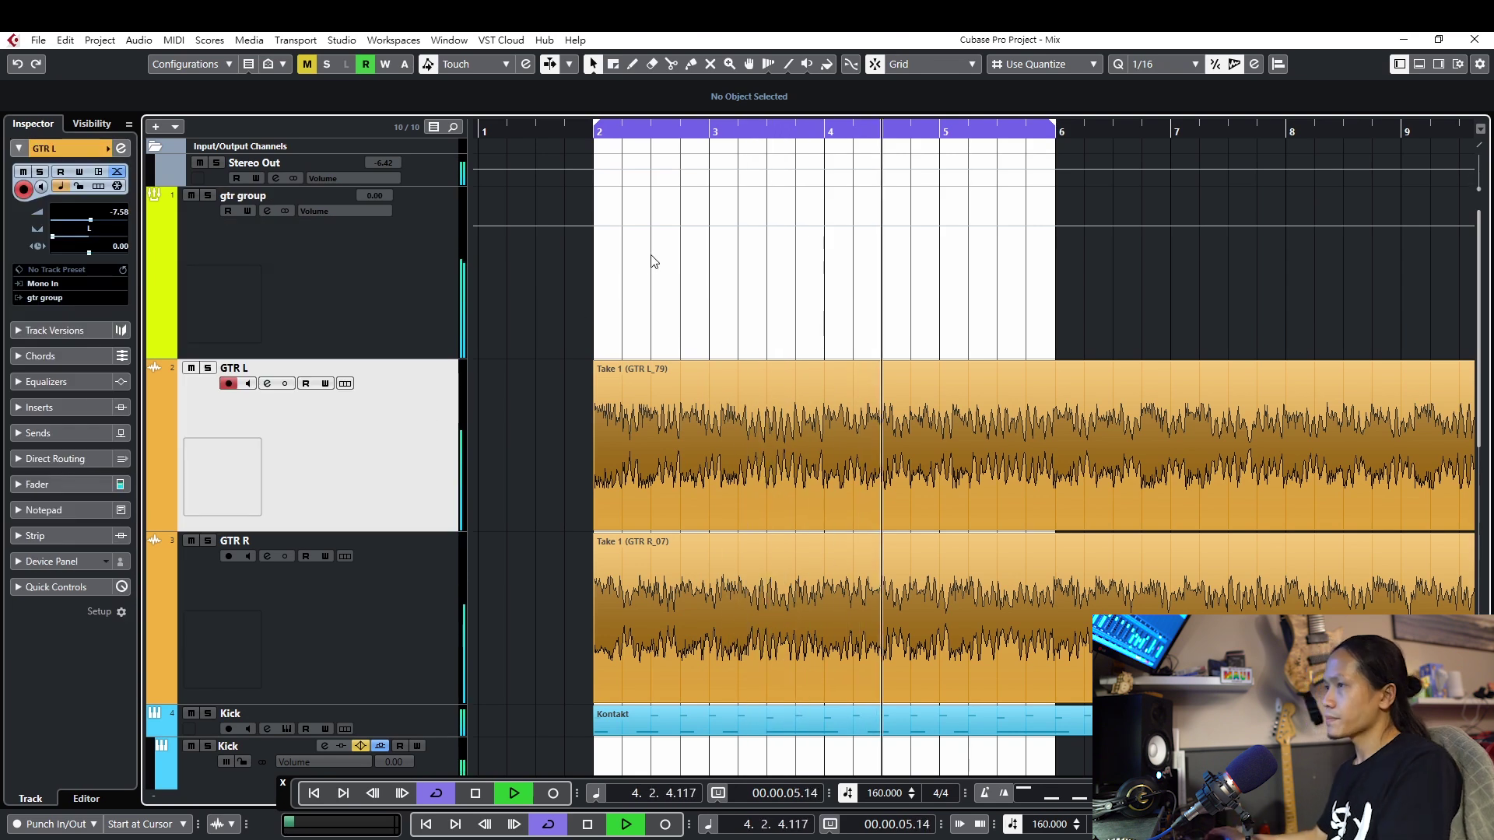
key("space")
Reset the gtr group's equalizer by loading the !Reset EQ preset in its Channel Settings
left_click(438, 264)
left_click(86, 177)
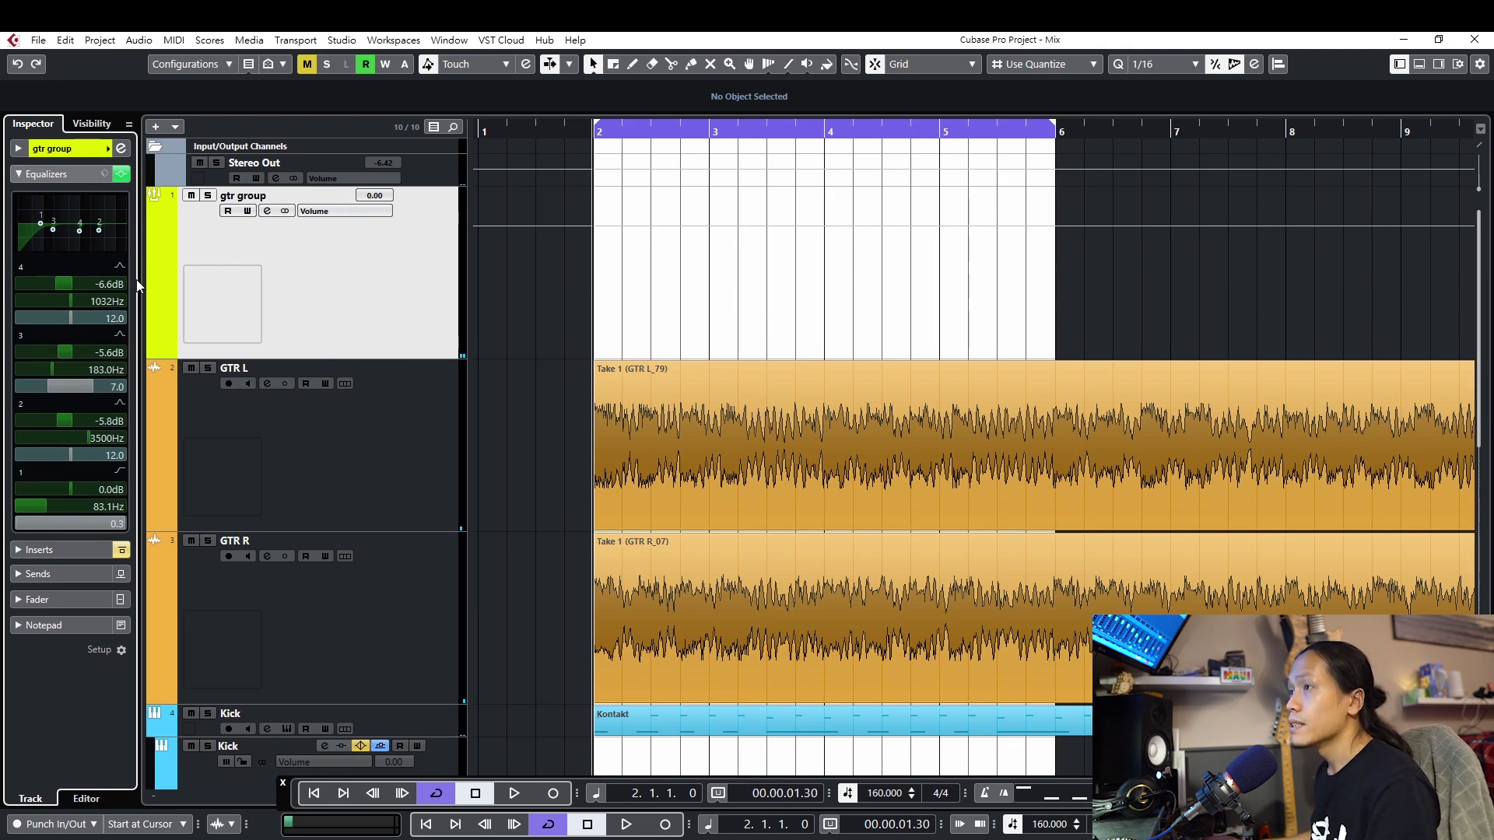
left_click(266, 215)
left_click_drag(806, 376, 771, 263)
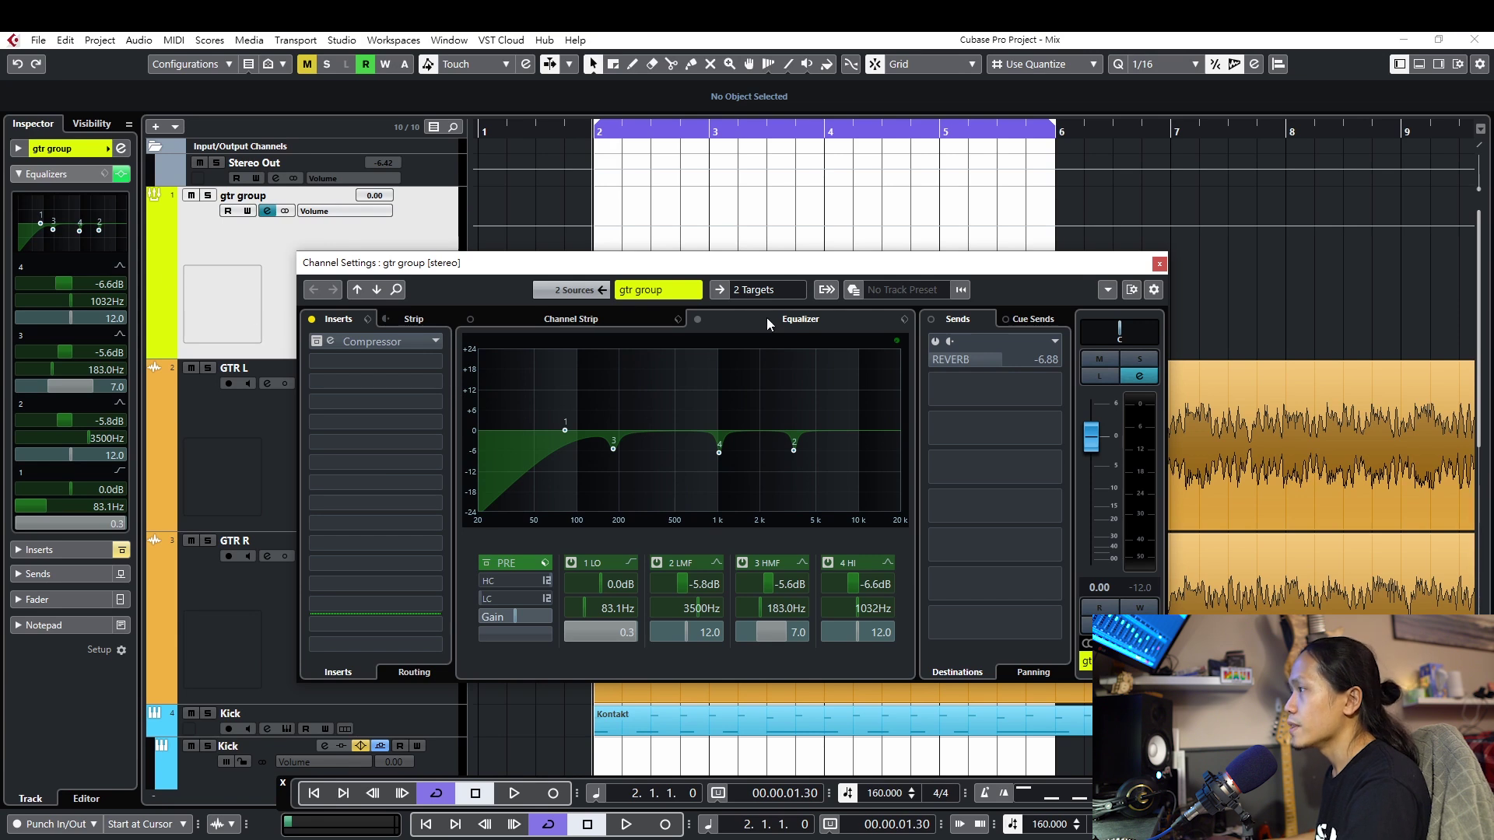
left_click(903, 320)
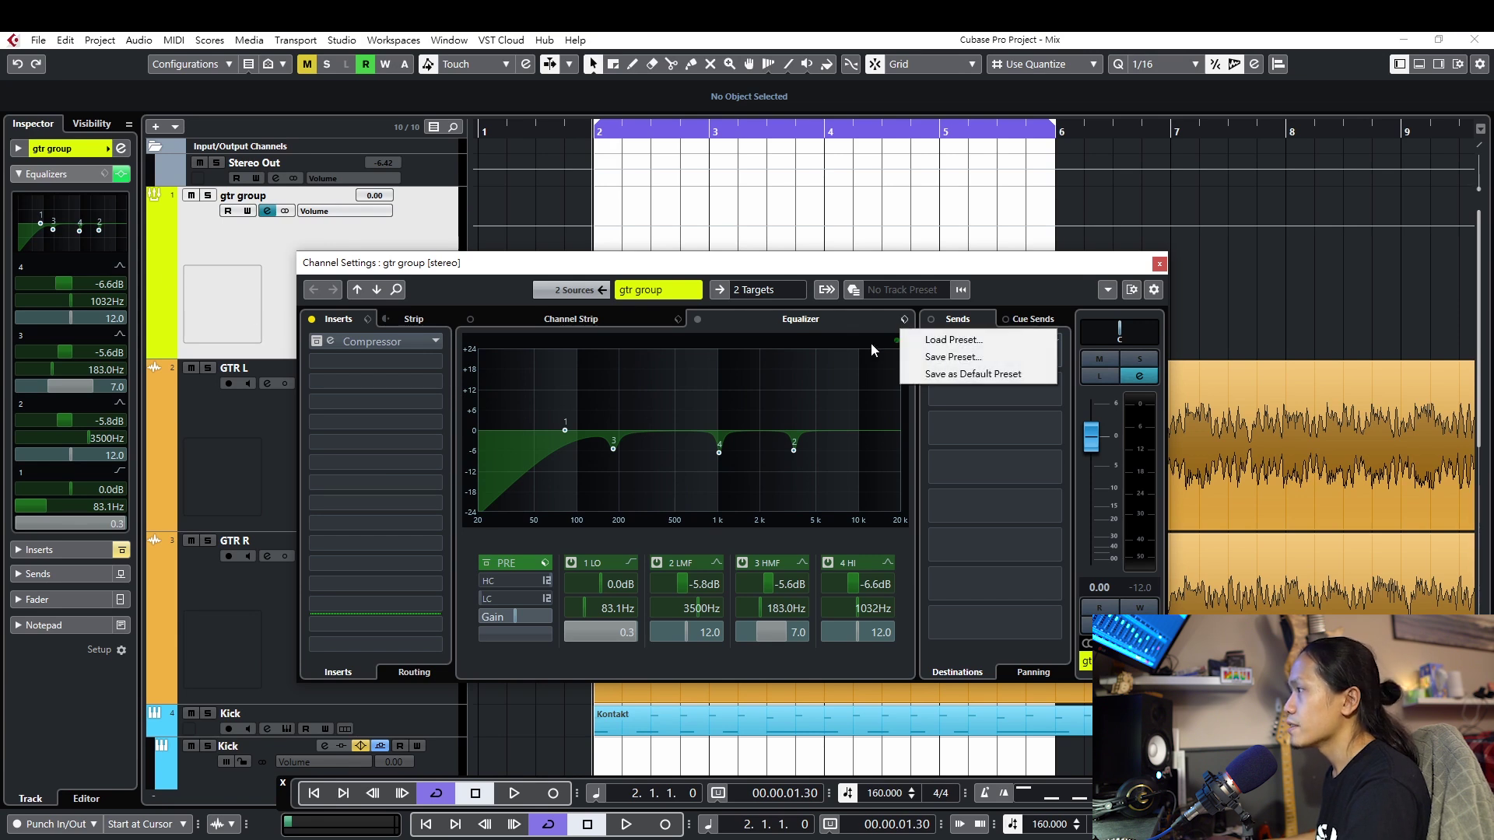
left_click(945, 337)
left_click(723, 336)
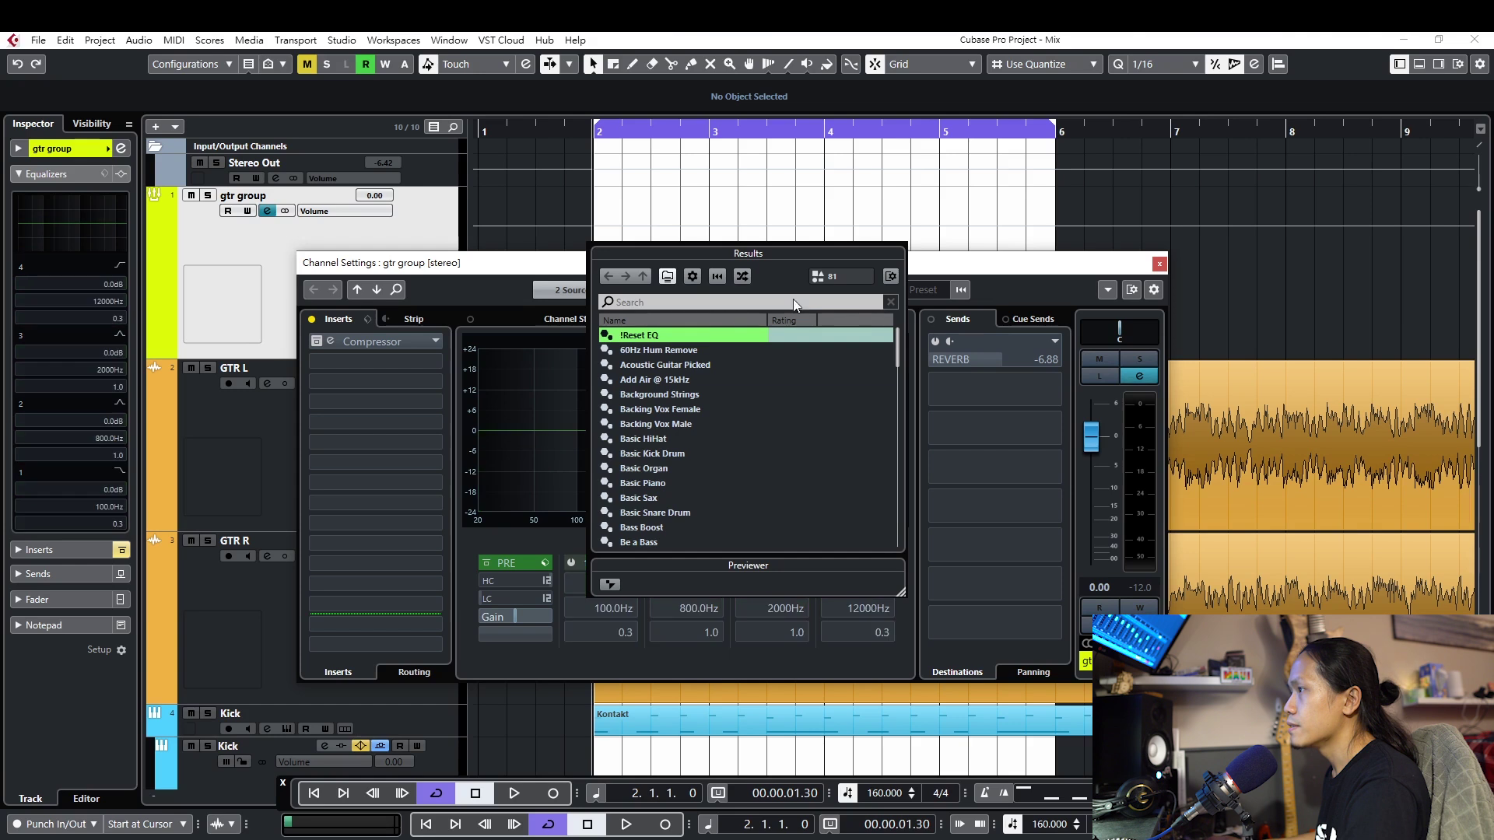
left_click(904, 268)
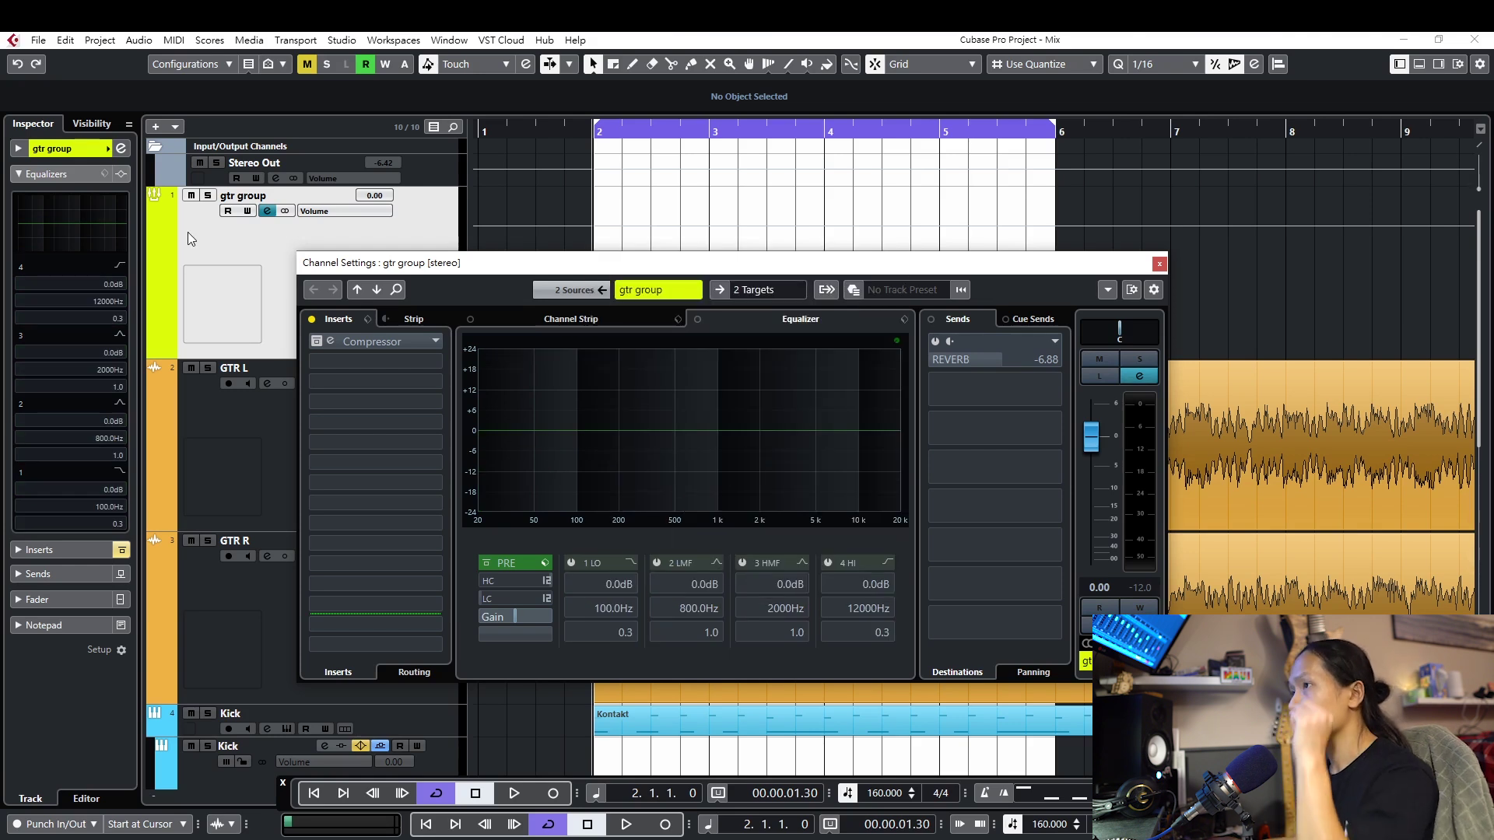
Solo the gtr group and move its Channel Settings window clear of the track list
left_click(209, 196)
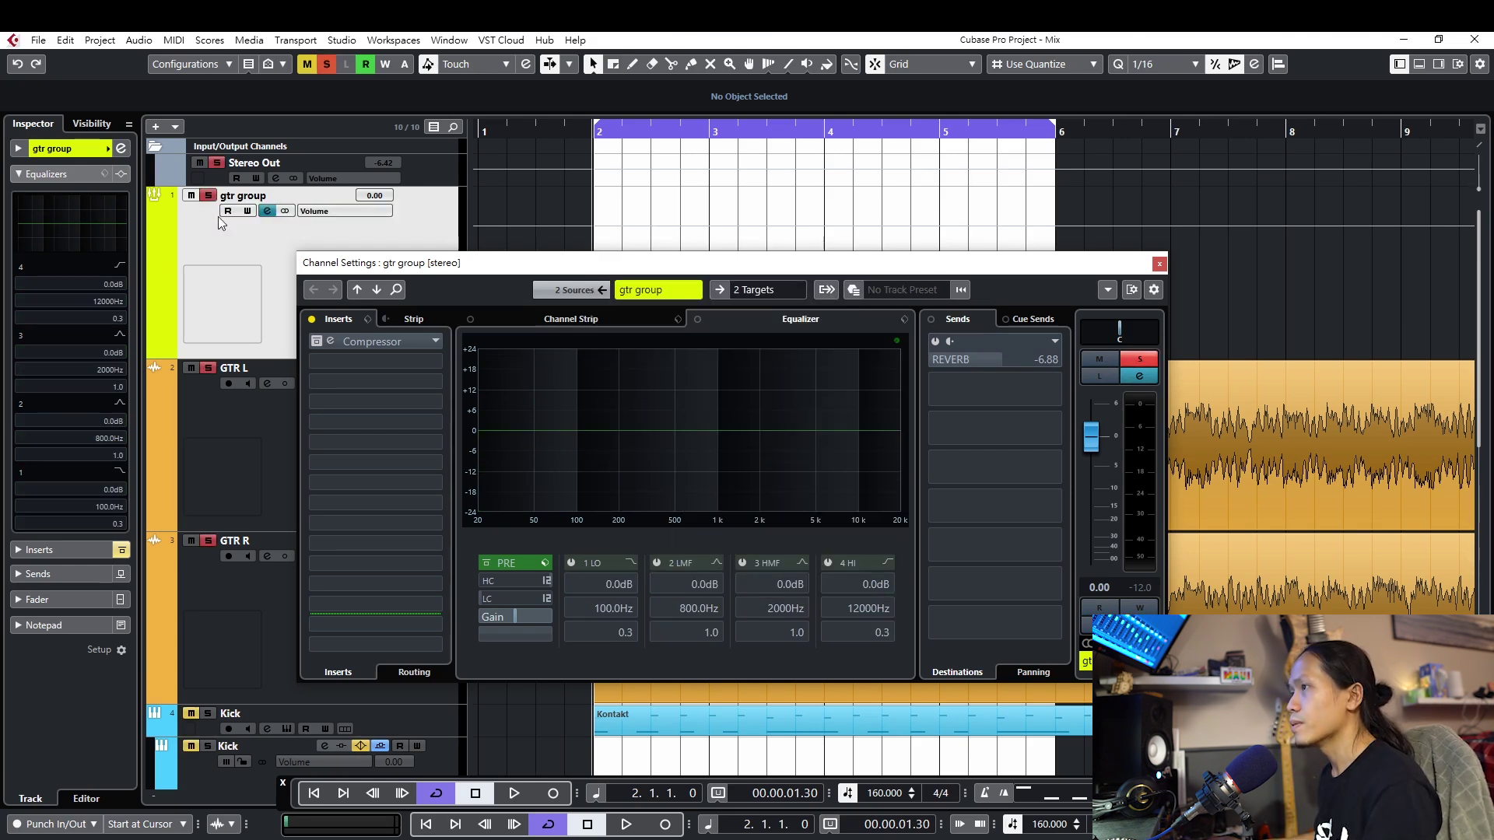
left_click_drag(462, 269, 978, 473)
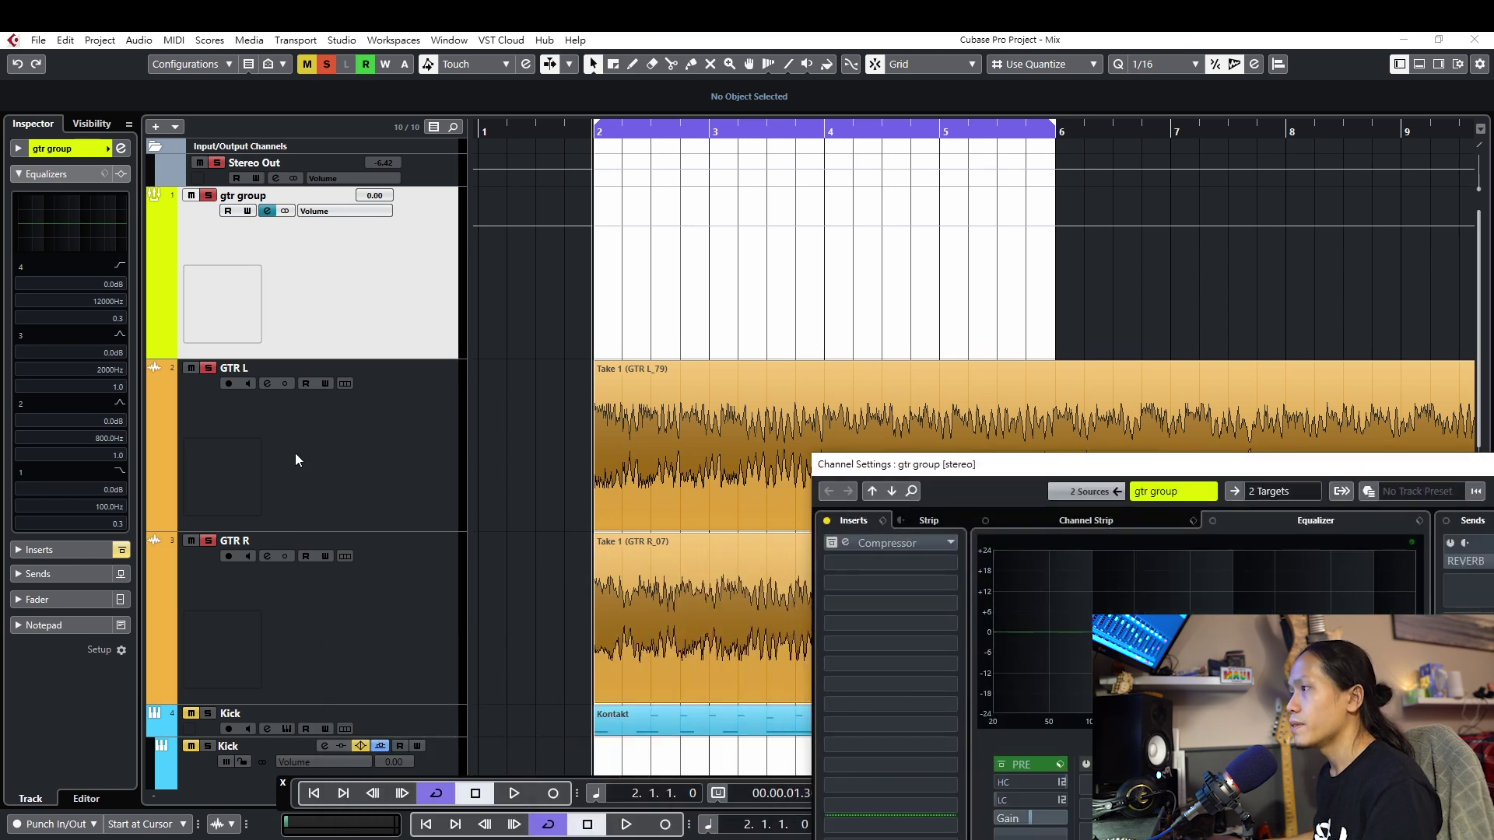
Compare the channel settings, panning and output routing of the GTR L and GTR R tracks
left_click(295, 459)
left_click(347, 601)
key("Up")
key("Down")
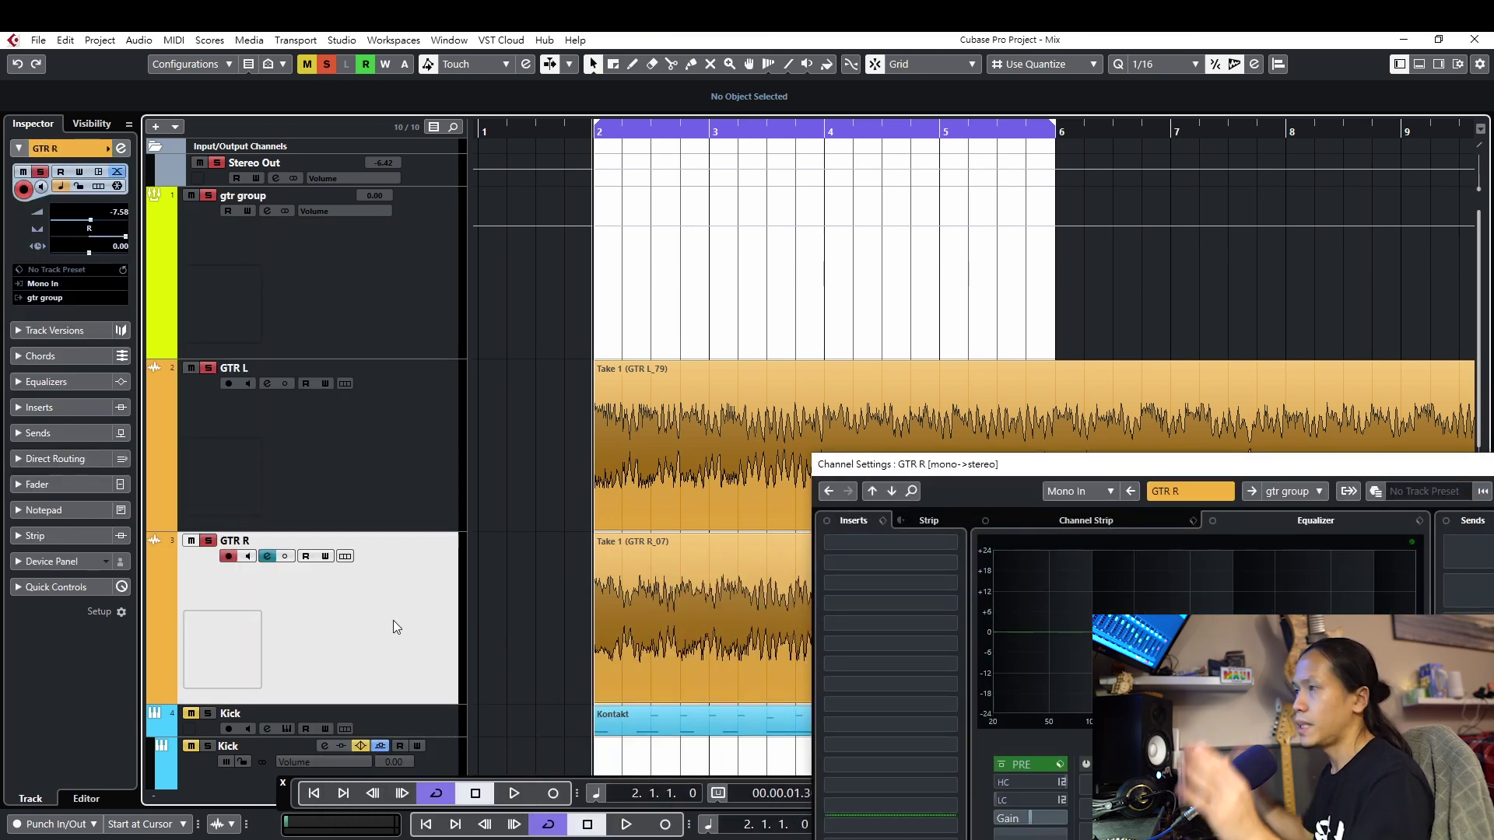
left_click(356, 487)
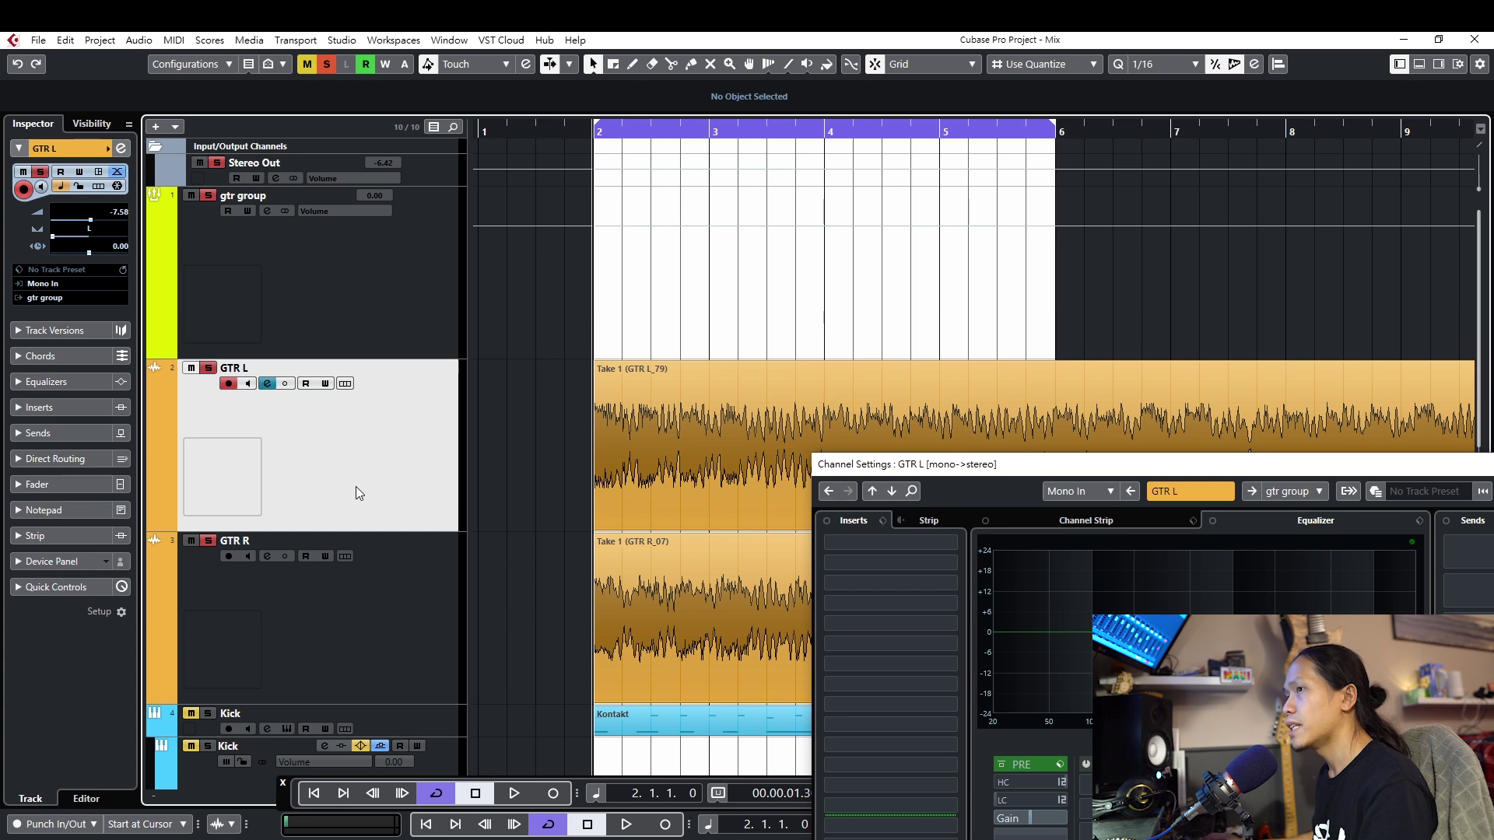
left_click(409, 578)
left_click(401, 454)
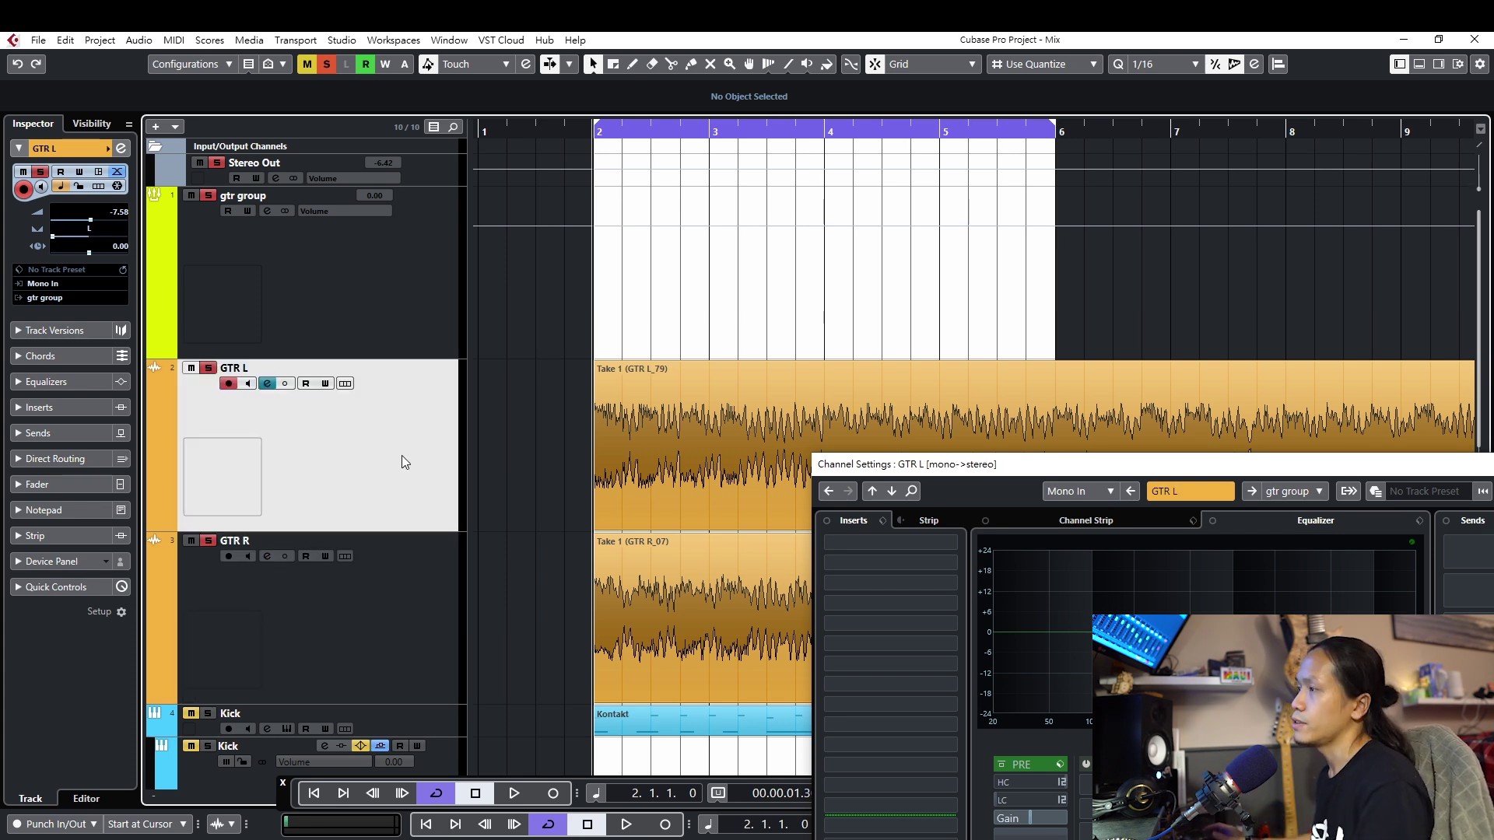
left_click(424, 548)
left_click(417, 486)
left_click(399, 590)
left_click(372, 473)
Play the loop with the gtr group soloed and its Channel Settings equalizer spectrum in full view
left_click(266, 226)
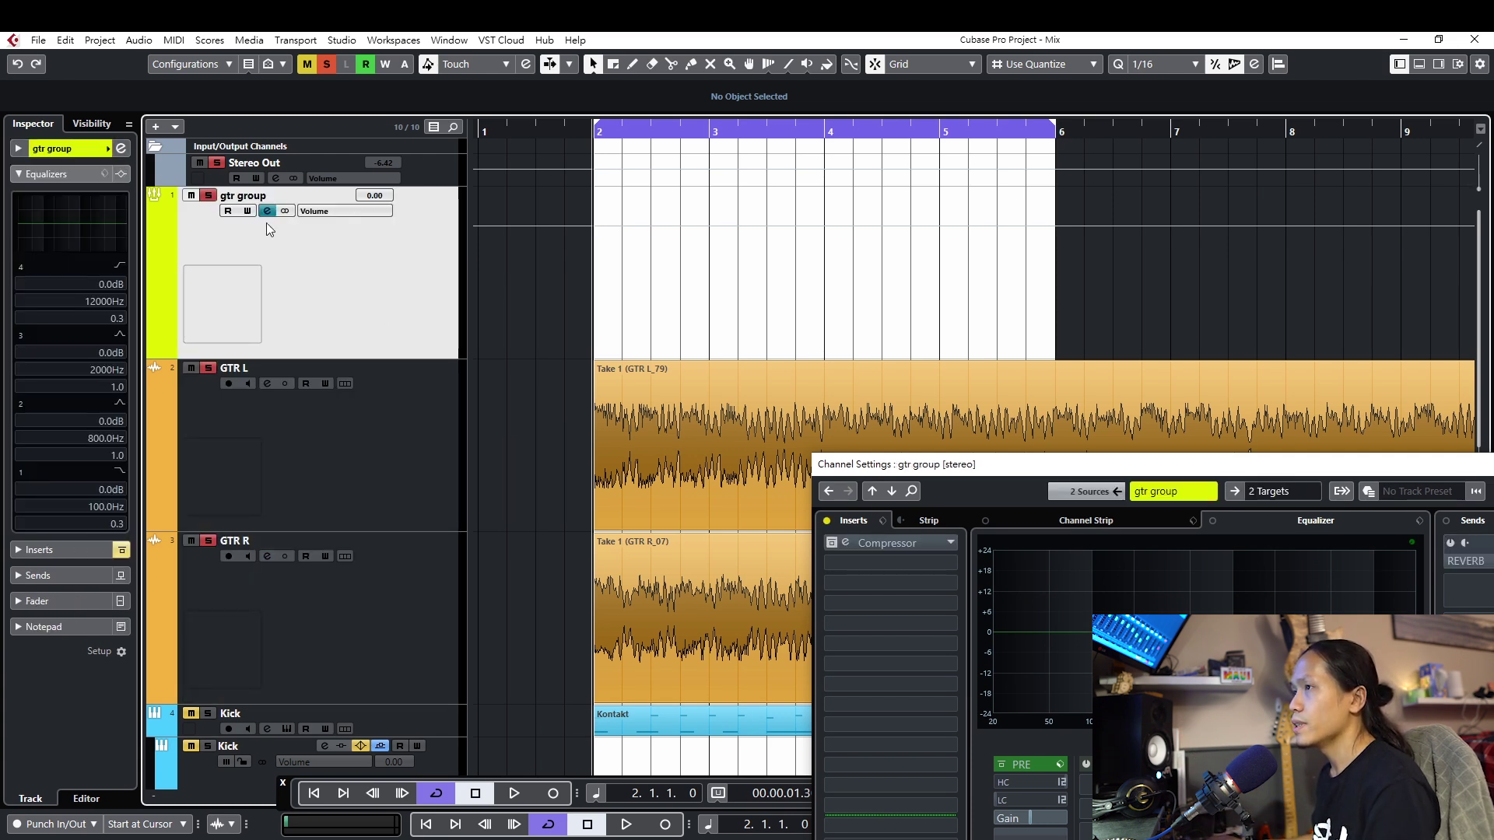
left_click(208, 196)
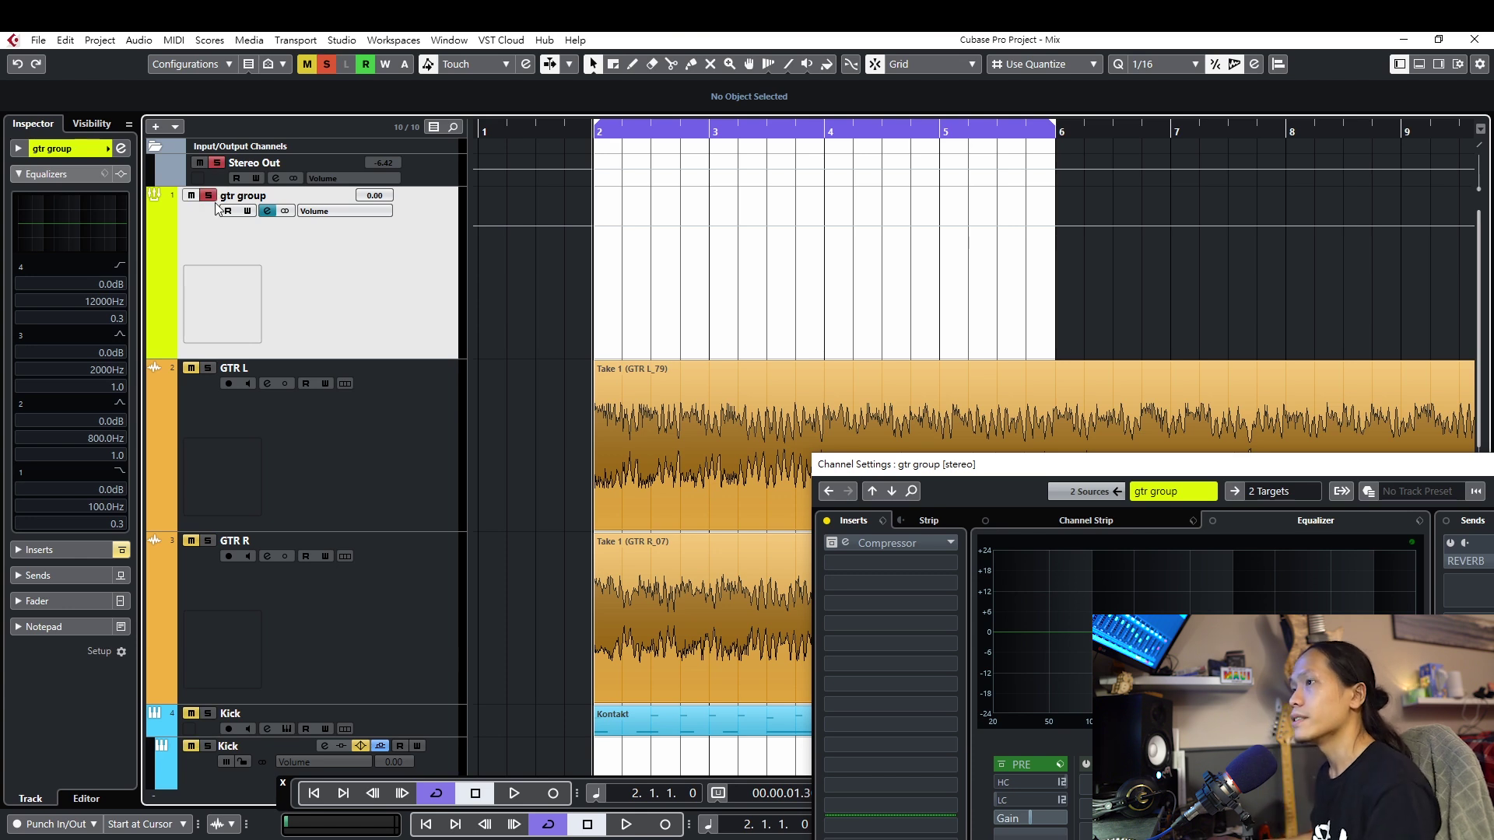
left_click_drag(1007, 465, 467, 348)
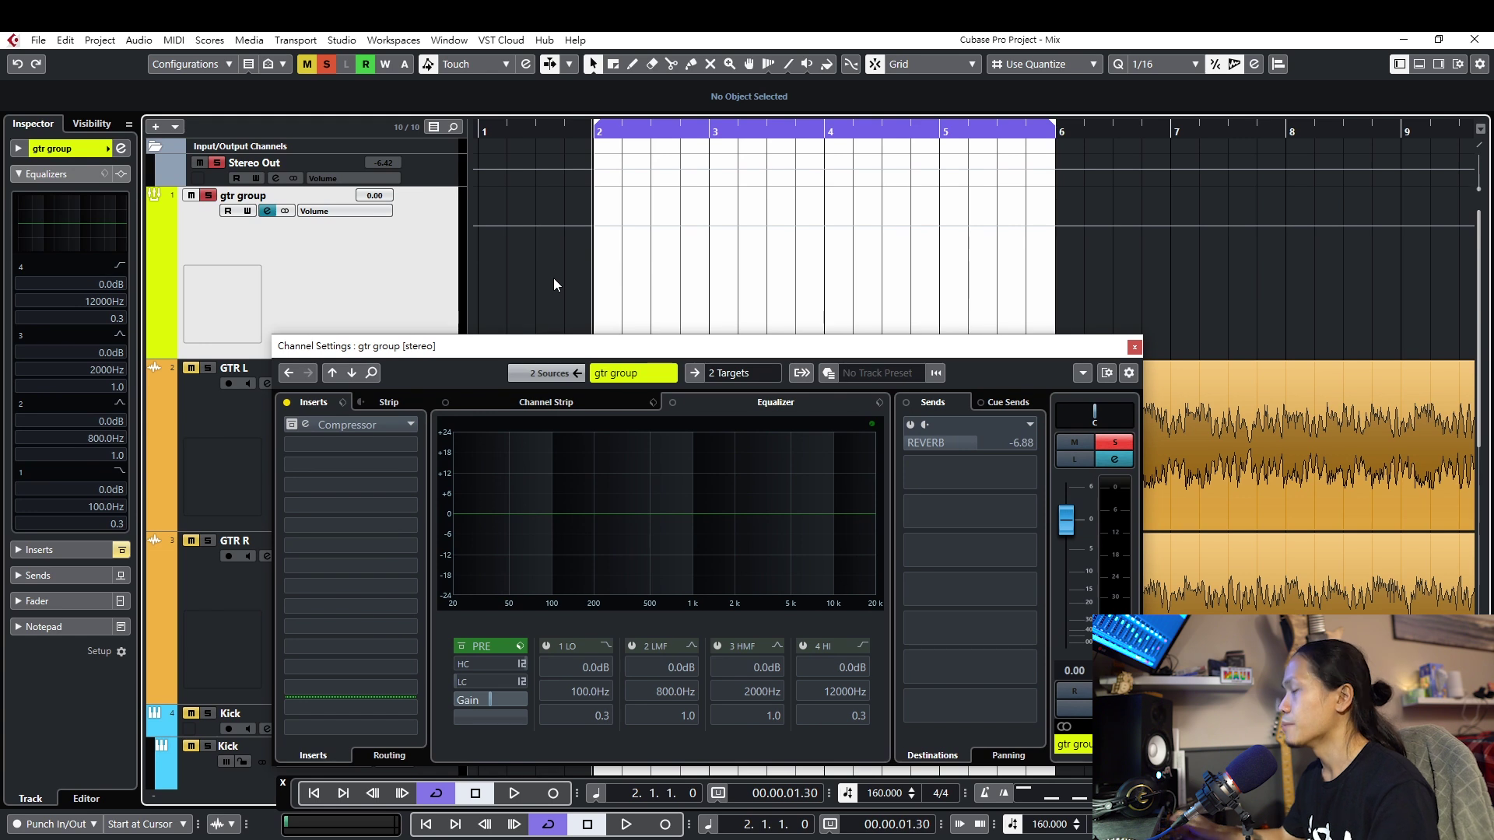
key("space")
left_click_drag(622, 342, 626, 305)
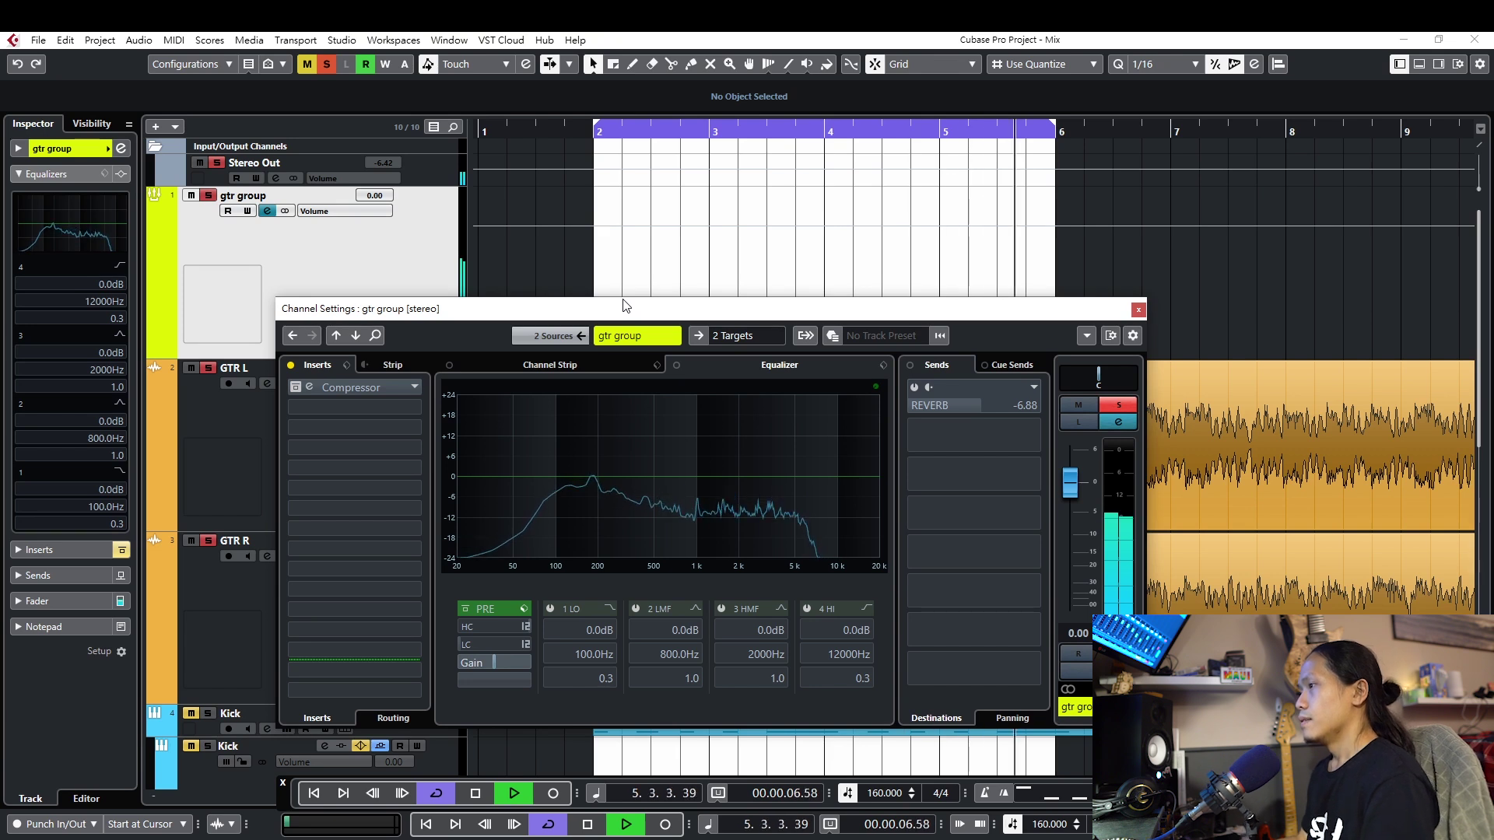
Stop the loop, enable all four gtr group equalizer bands, and place them at 64.5, 296.7, 1455 and 5823 Hz
key("space")
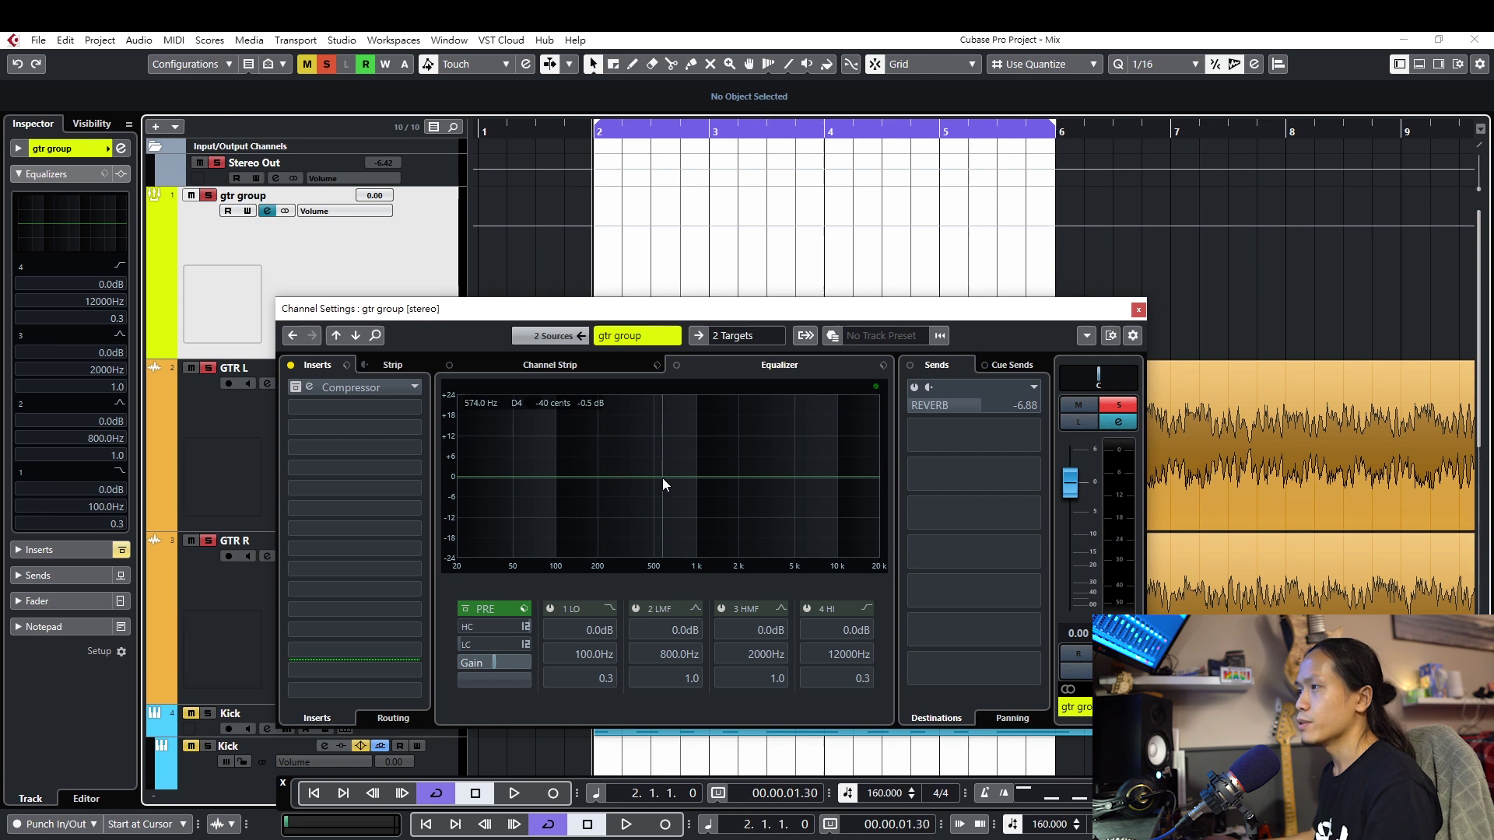
left_click(553, 609)
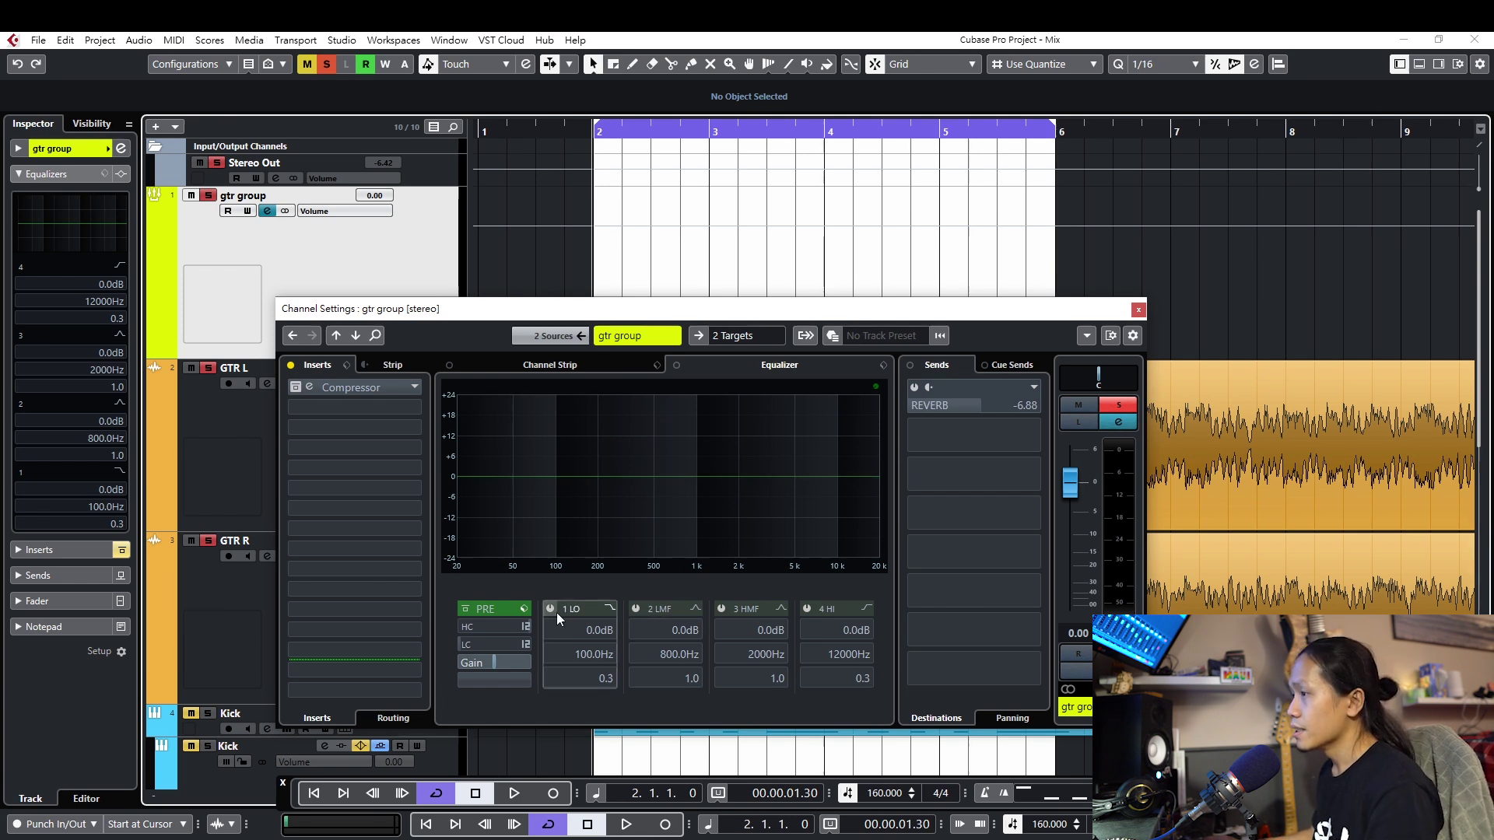
left_click(637, 609)
left_click(723, 609)
left_click(807, 608)
left_click_drag(682, 476, 529, 475)
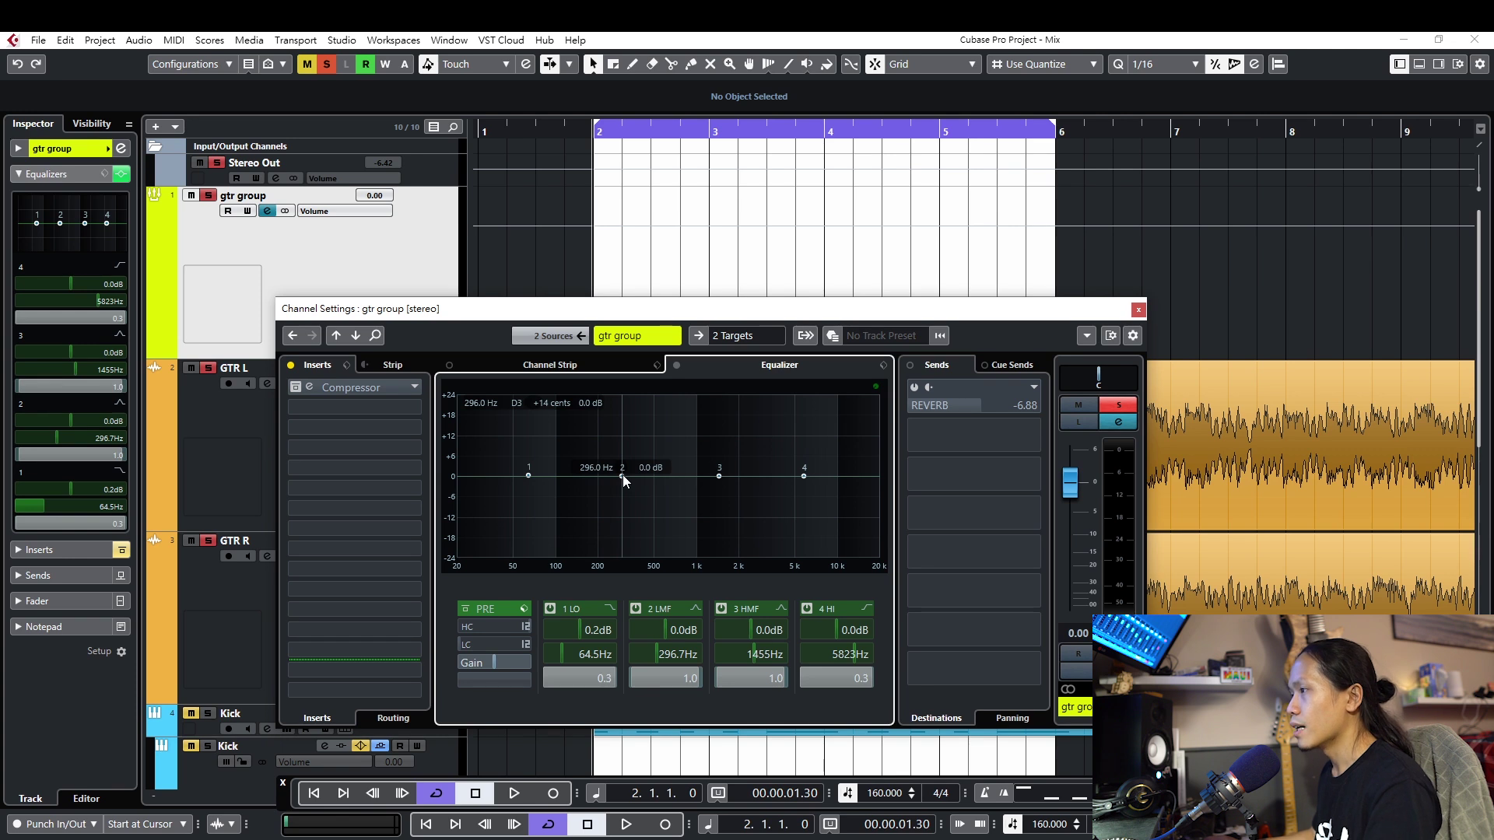
Shape band 2 into a narrow 8.7 dB boost at 1019 Hz with a Q of 3.3 and audition it in the loop
left_click_drag(623, 475, 607, 459)
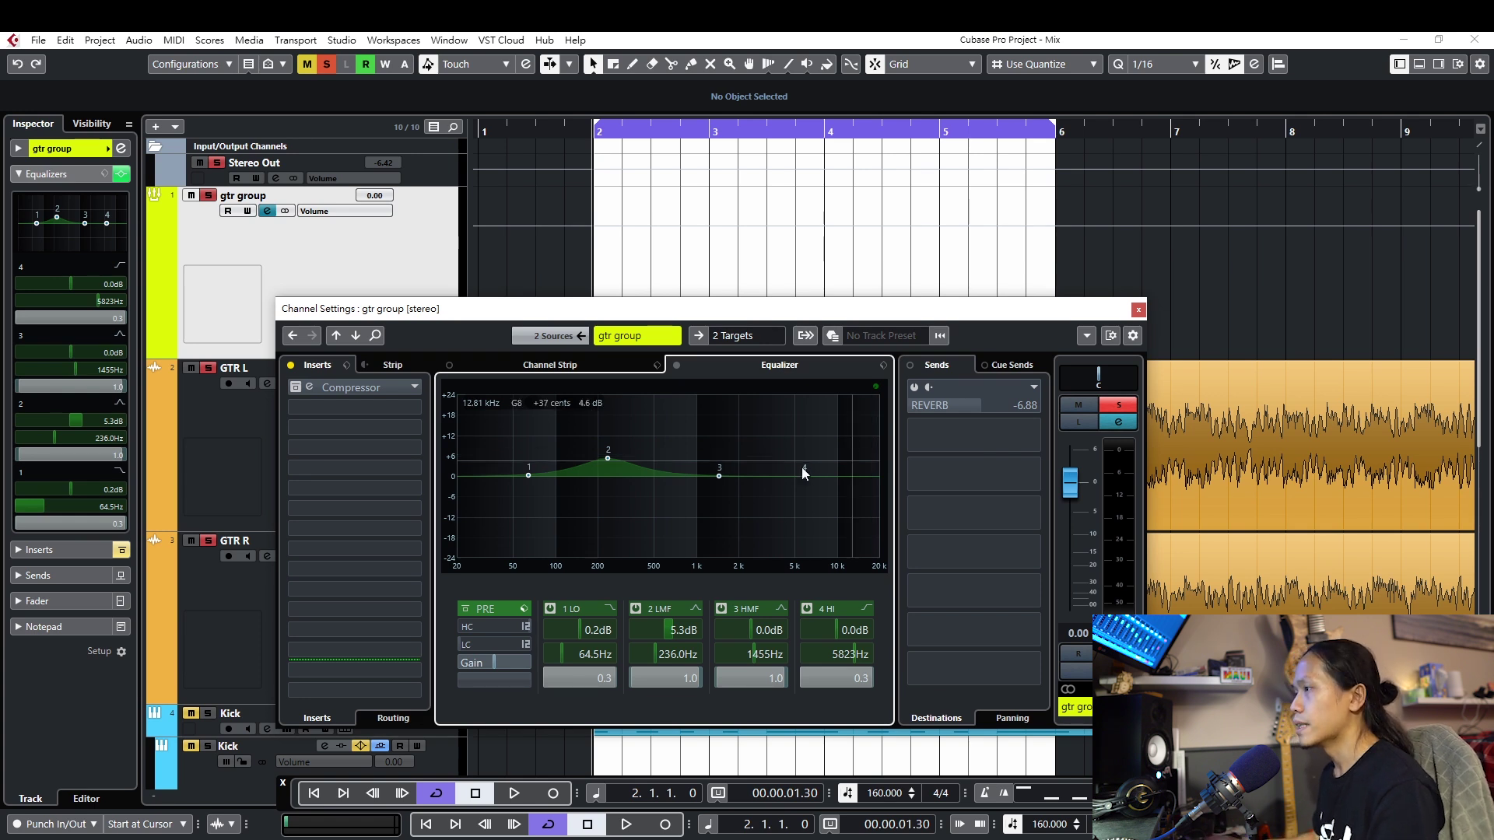
left_click_drag(607, 459, 596, 454)
mouse_move(681, 684)
left_mouse_down()
mouse_move(666, 678)
mouse_move(691, 678)
left_mouse_up()
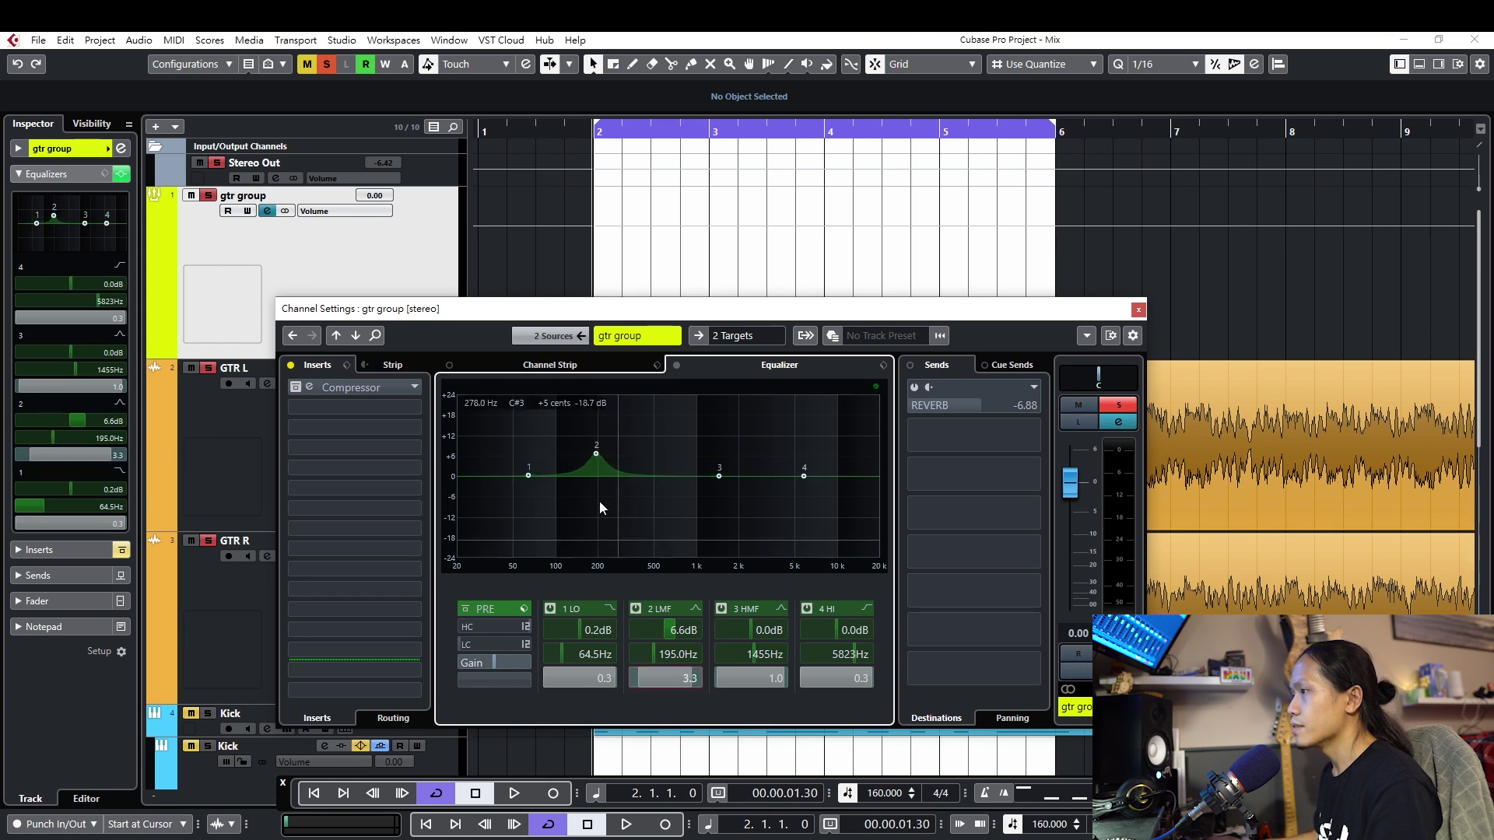
left_click_drag(596, 458, 697, 447)
key("space")
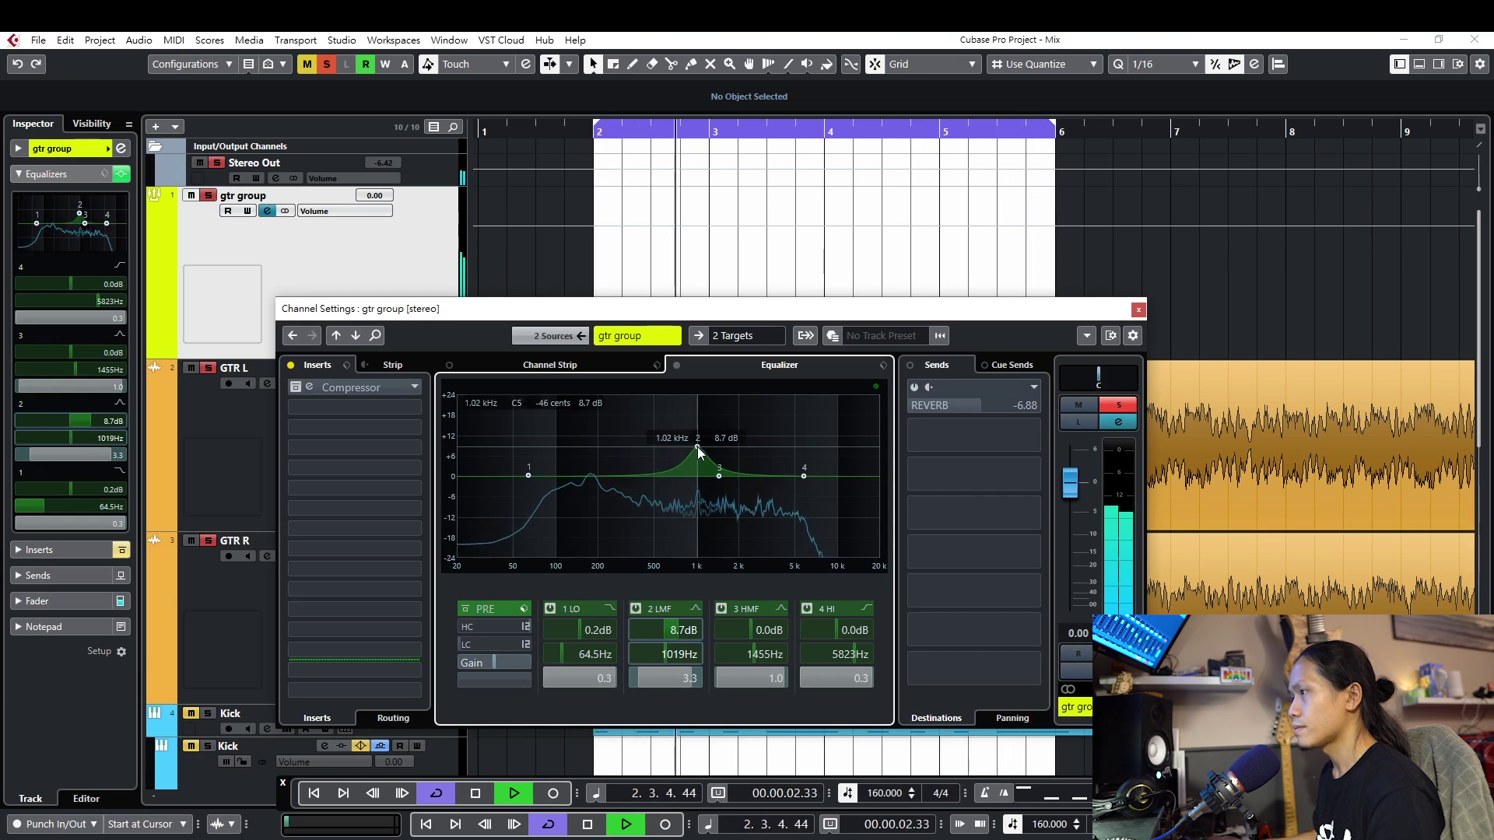
key("space")
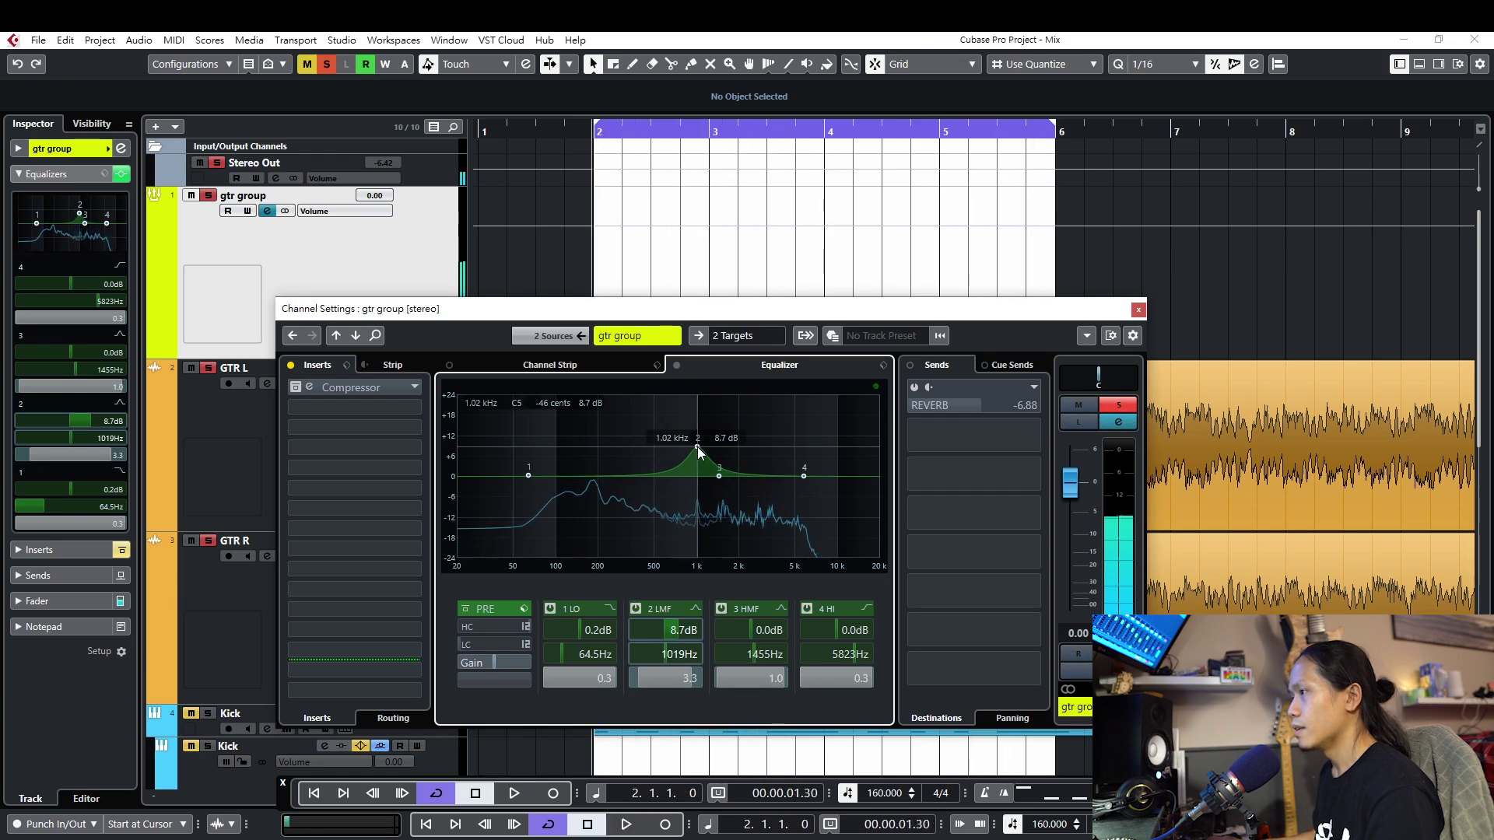
key("space")
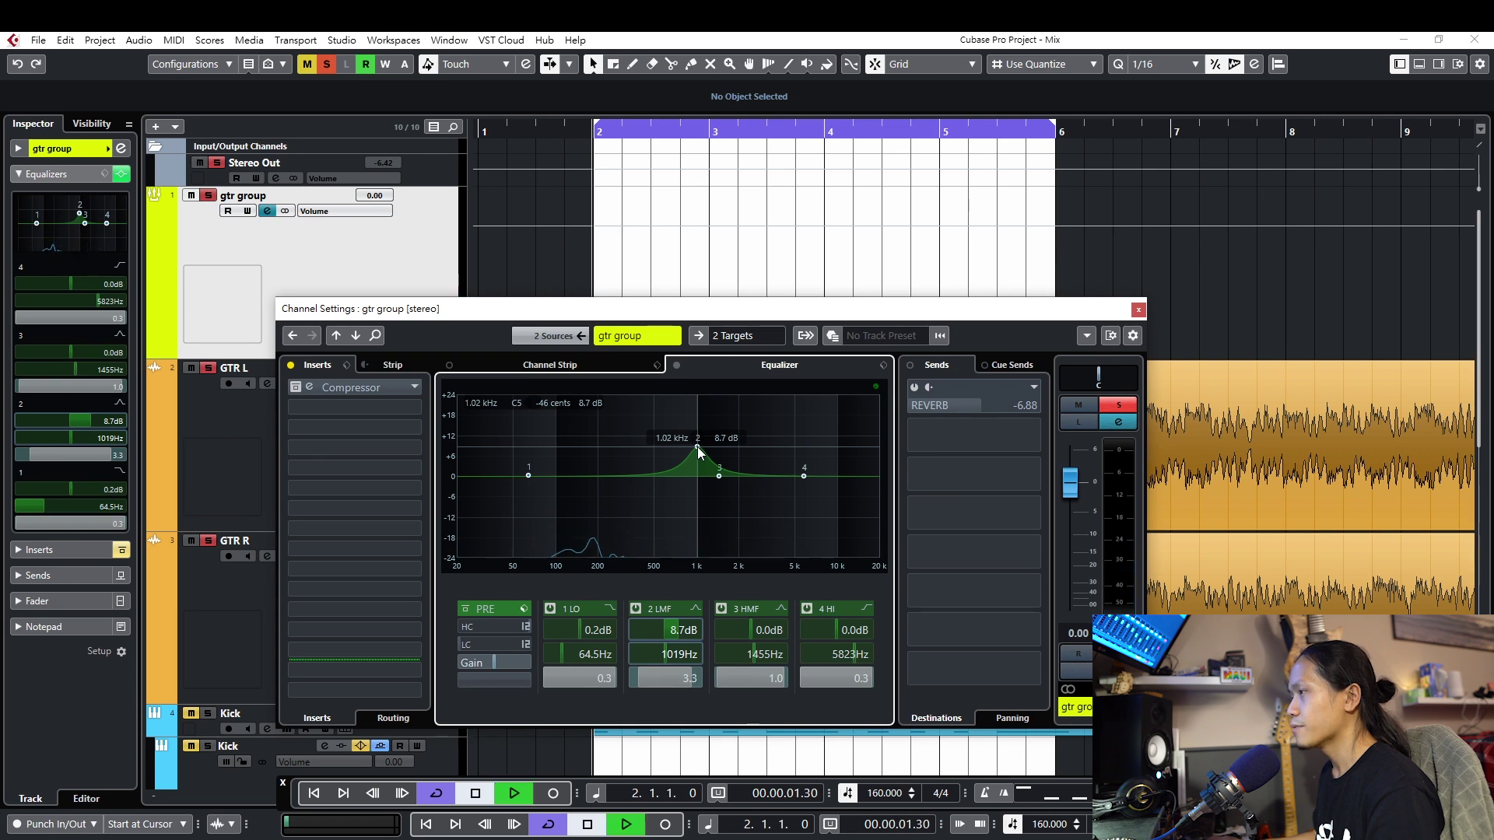
Sweep the band 2 boost down to 732 Hz and back up to 1045 Hz at 9.8 dB, auditioning the loop
mouse_move(697, 447)
left_mouse_down()
mouse_move(660, 446)
mouse_move(677, 445)
left_mouse_up()
key("space")
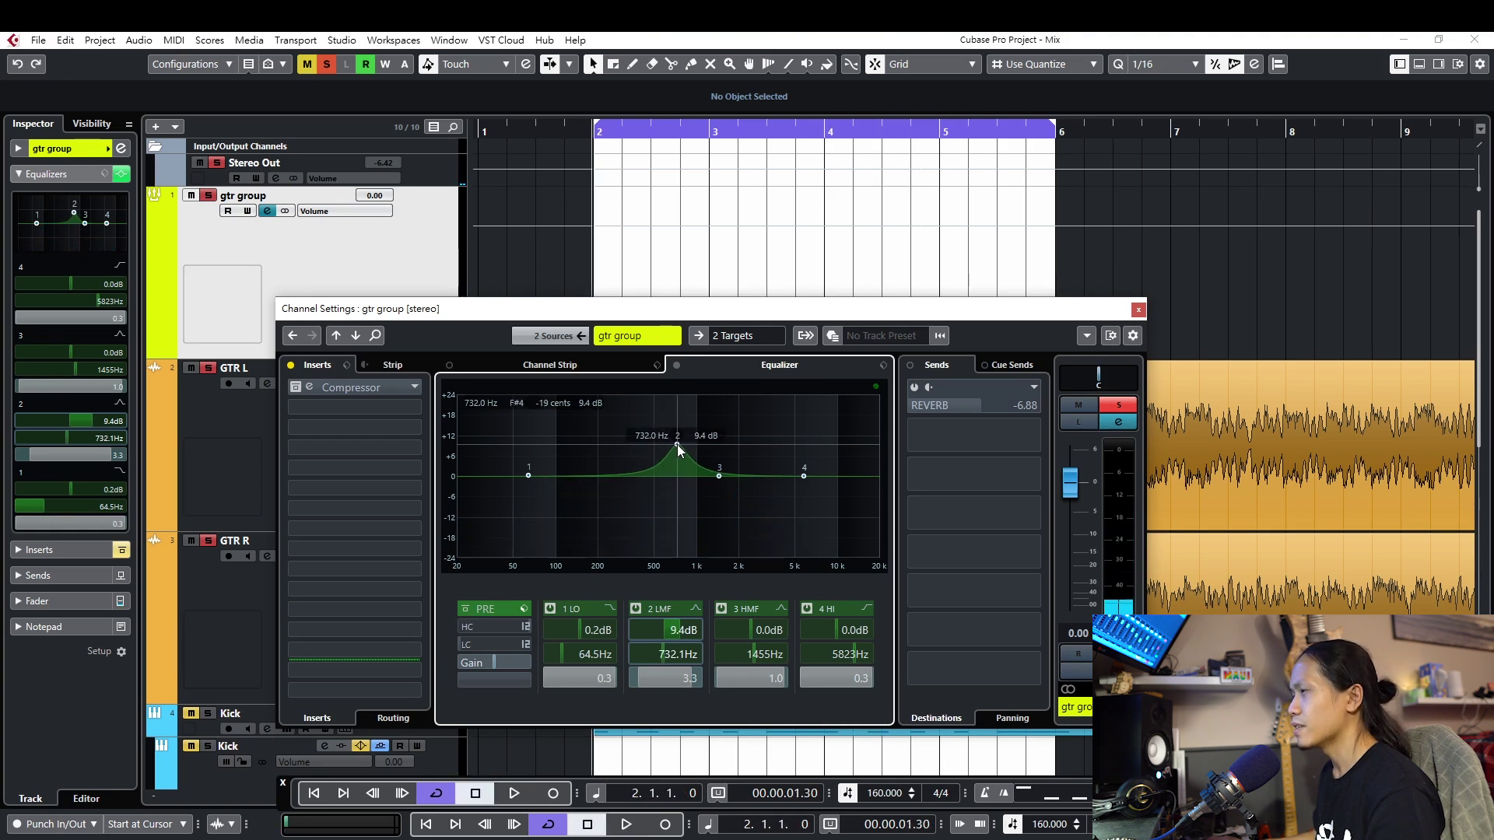
left_click_drag(677, 445, 699, 442)
key("space")
key("space")
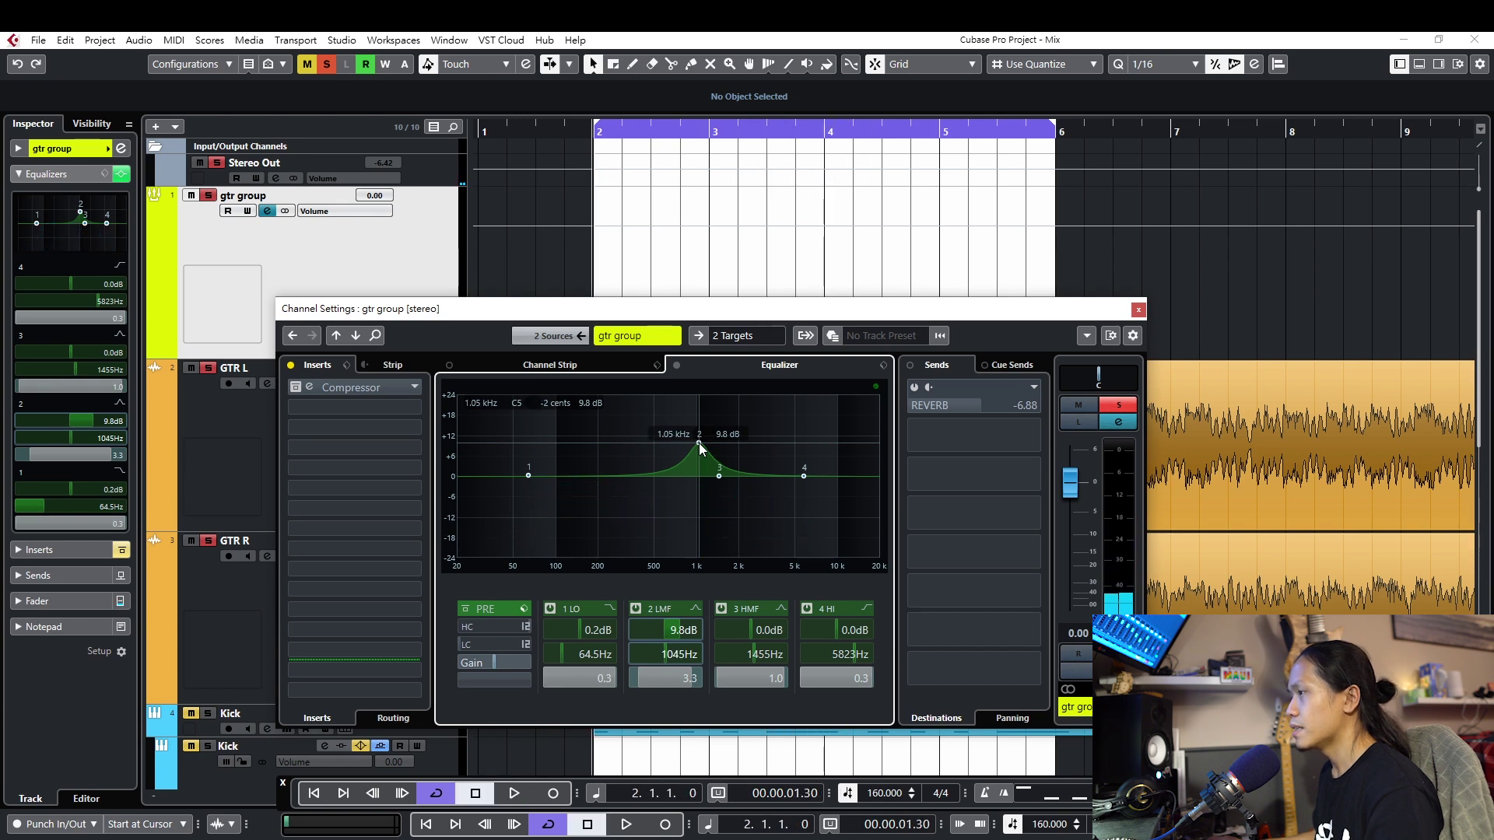
Turn band 2 into a -6.2 dB cut at 1045 Hz with a Q of 9.1 and play the loop
left_click_drag(700, 461, 699, 497)
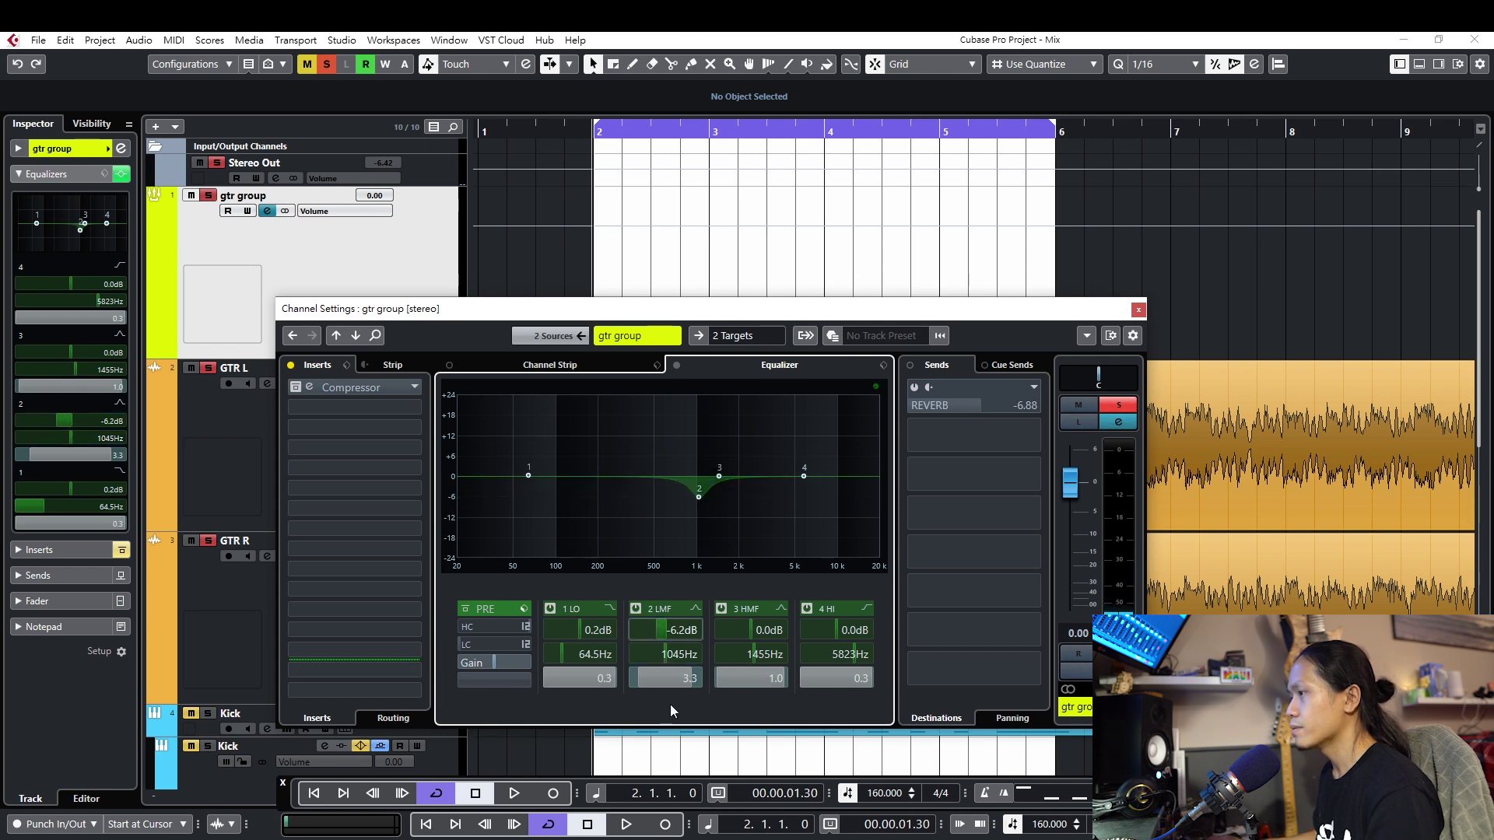
mouse_move(688, 683)
left_mouse_down()
mouse_move(643, 684)
mouse_move(708, 680)
left_mouse_up()
key("space")
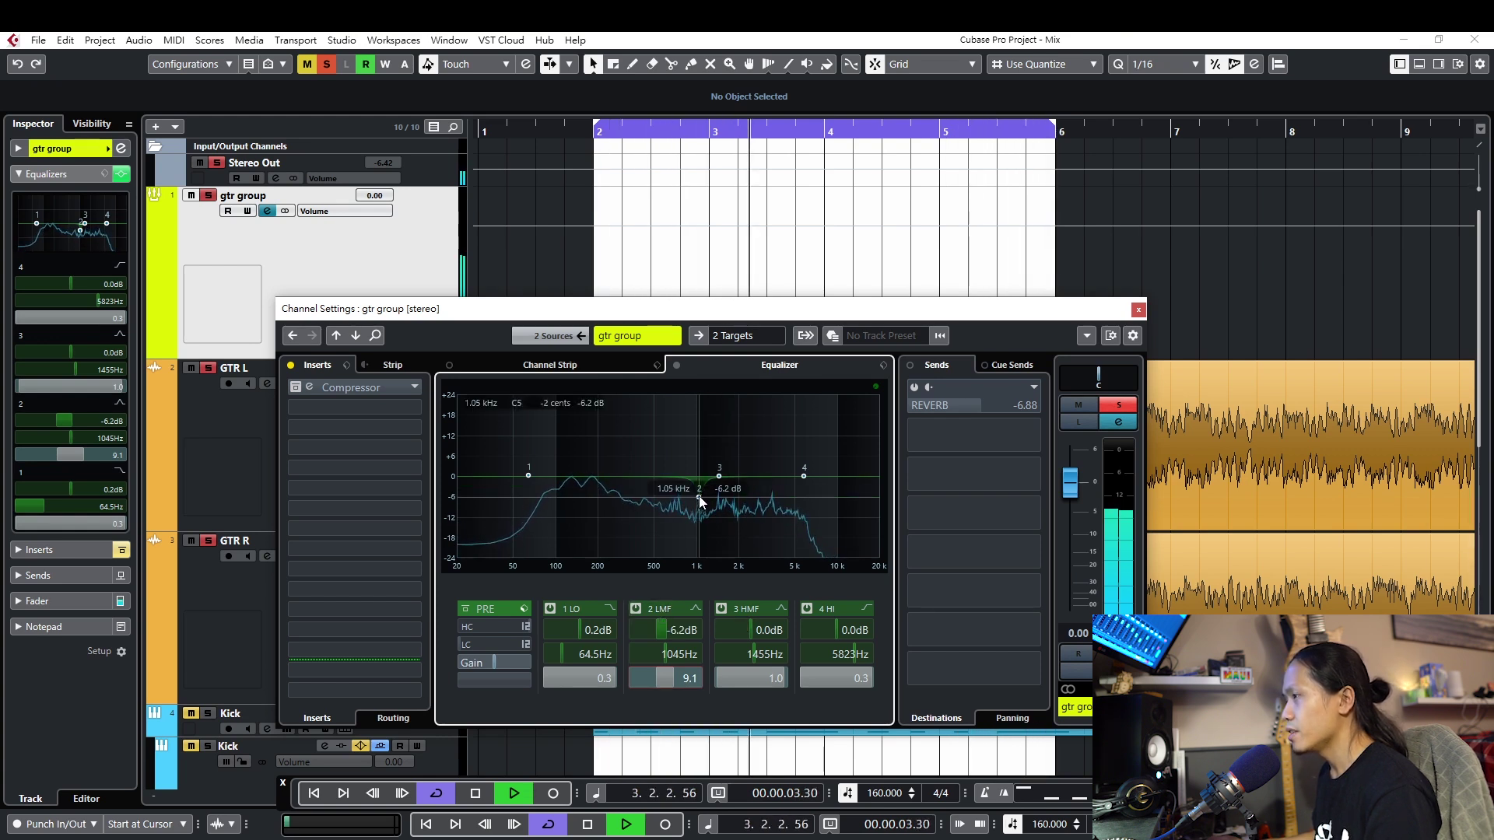
Compare the guitar loop with band 2 bypassed and with it re-enabled
left_click(636, 610)
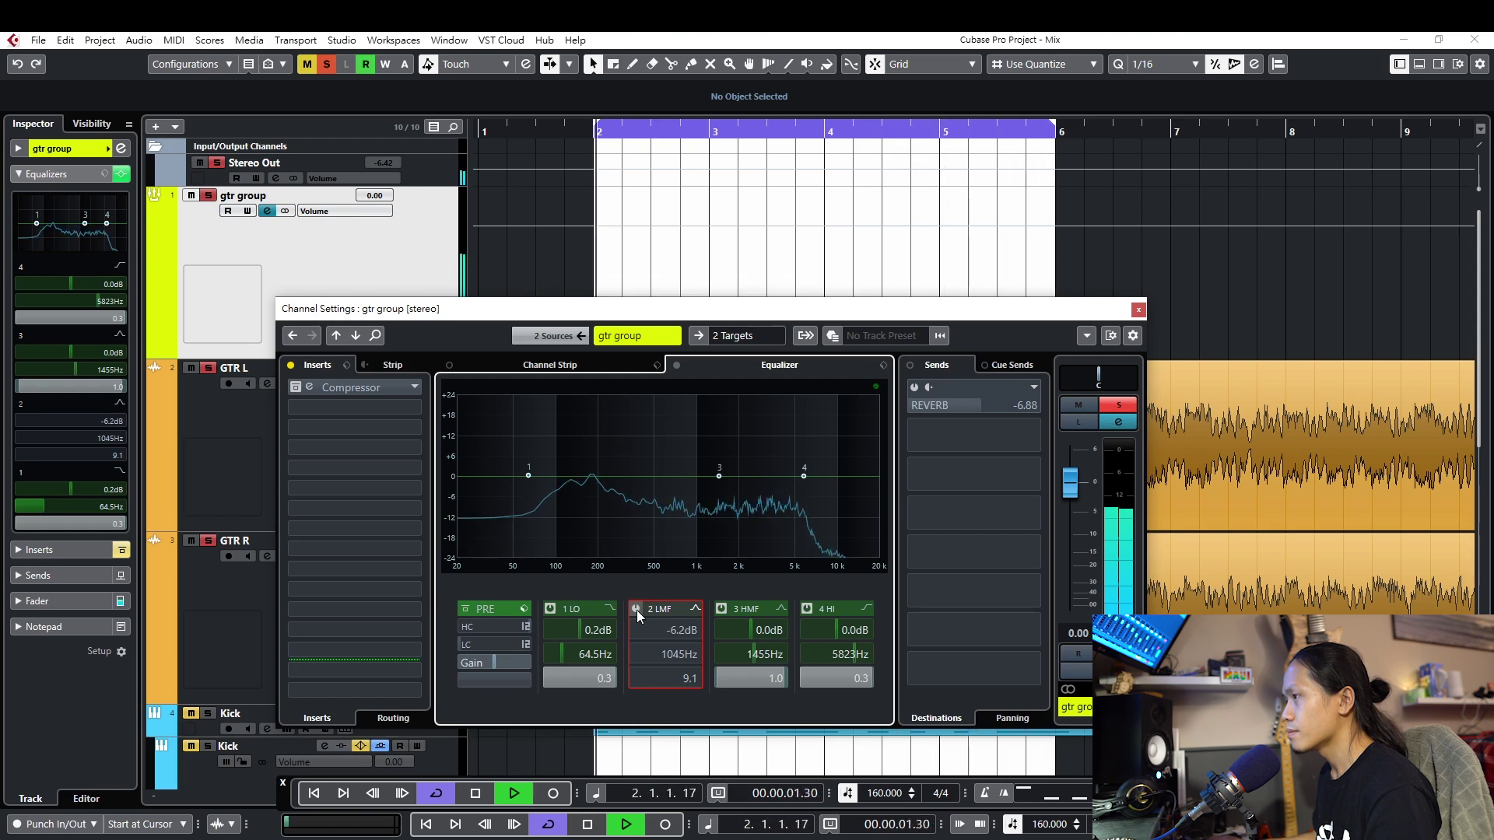
key("space")
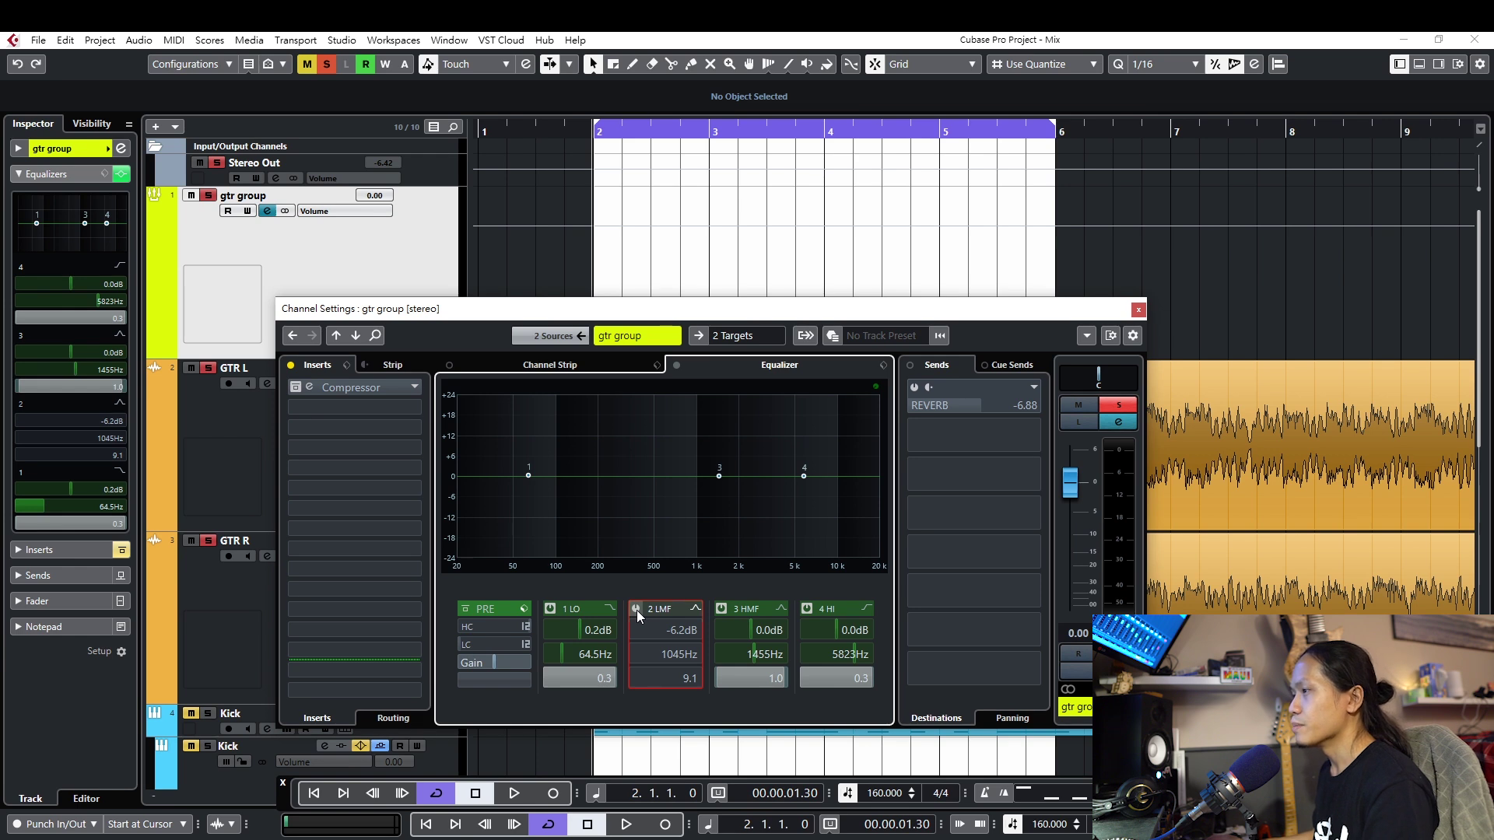
left_click(636, 609)
key("space")
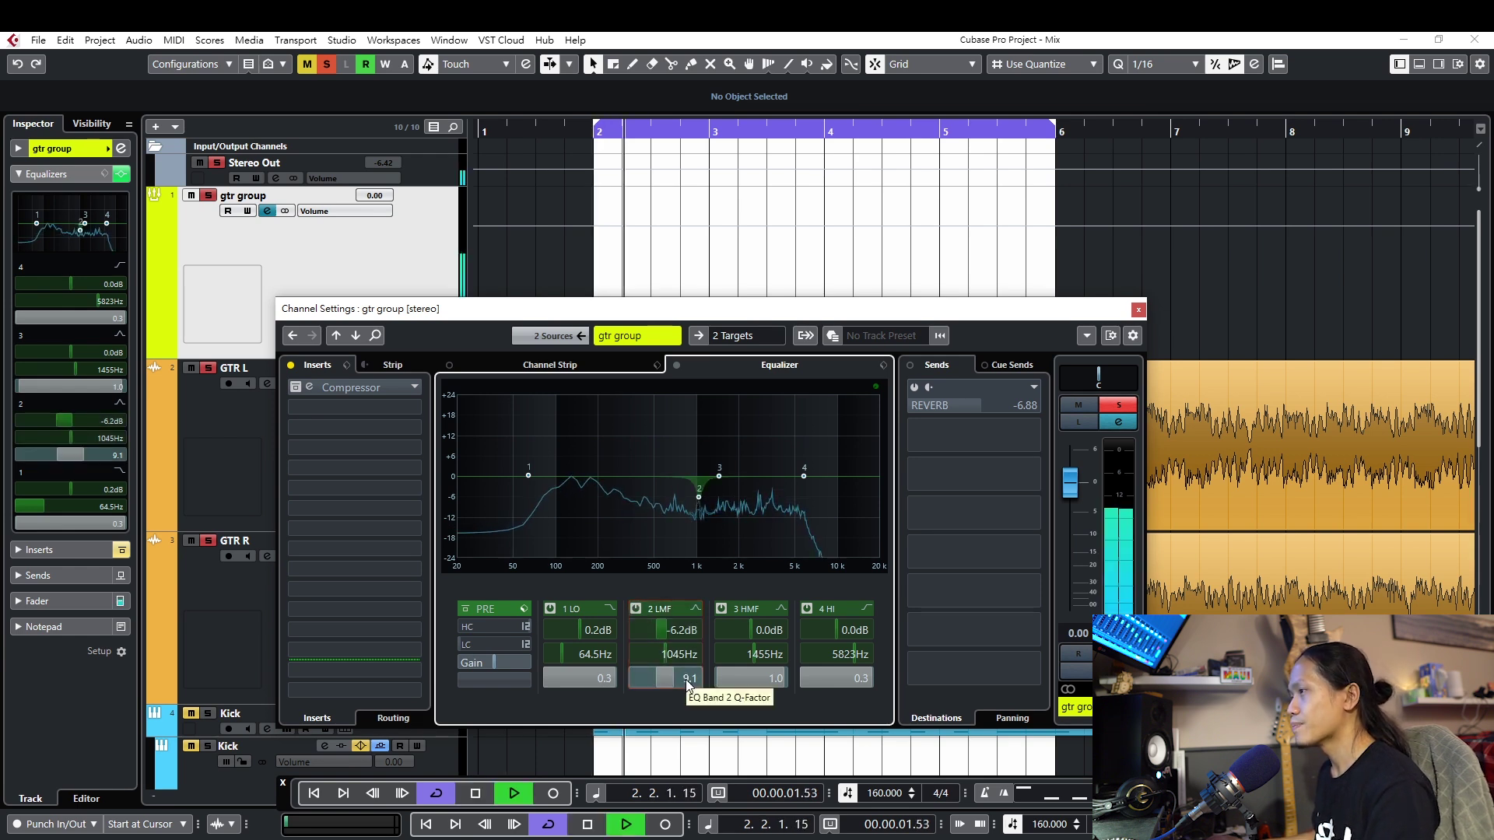
Narrow band 2 to a Q of 10.6, deepen its cut to -8.7 dB, and stop the loop
left_click_drag(691, 680, 702, 678)
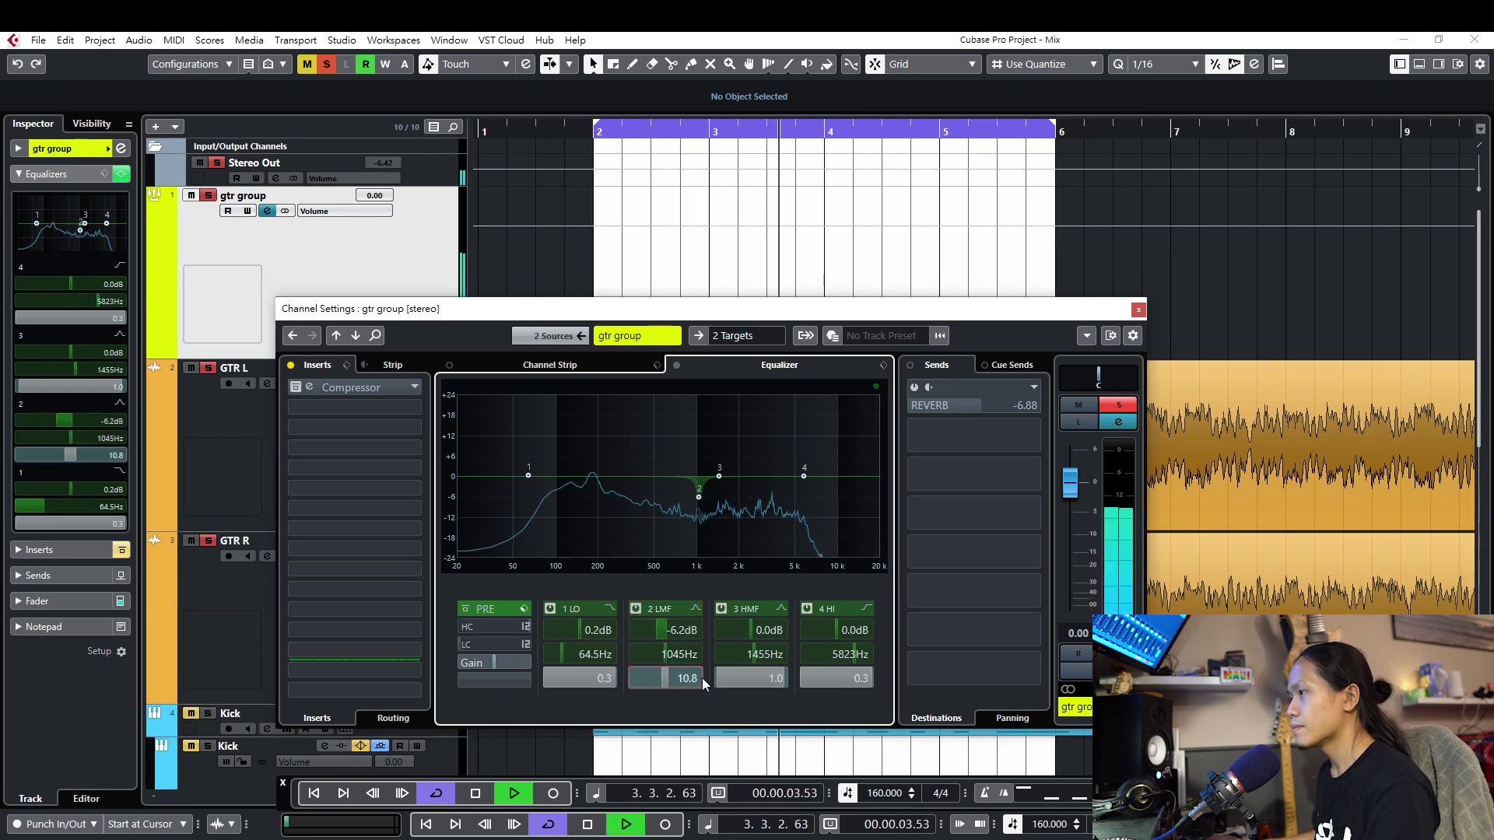
left_click_drag(660, 628, 641, 624)
scroll(641, 624, "up", 1)
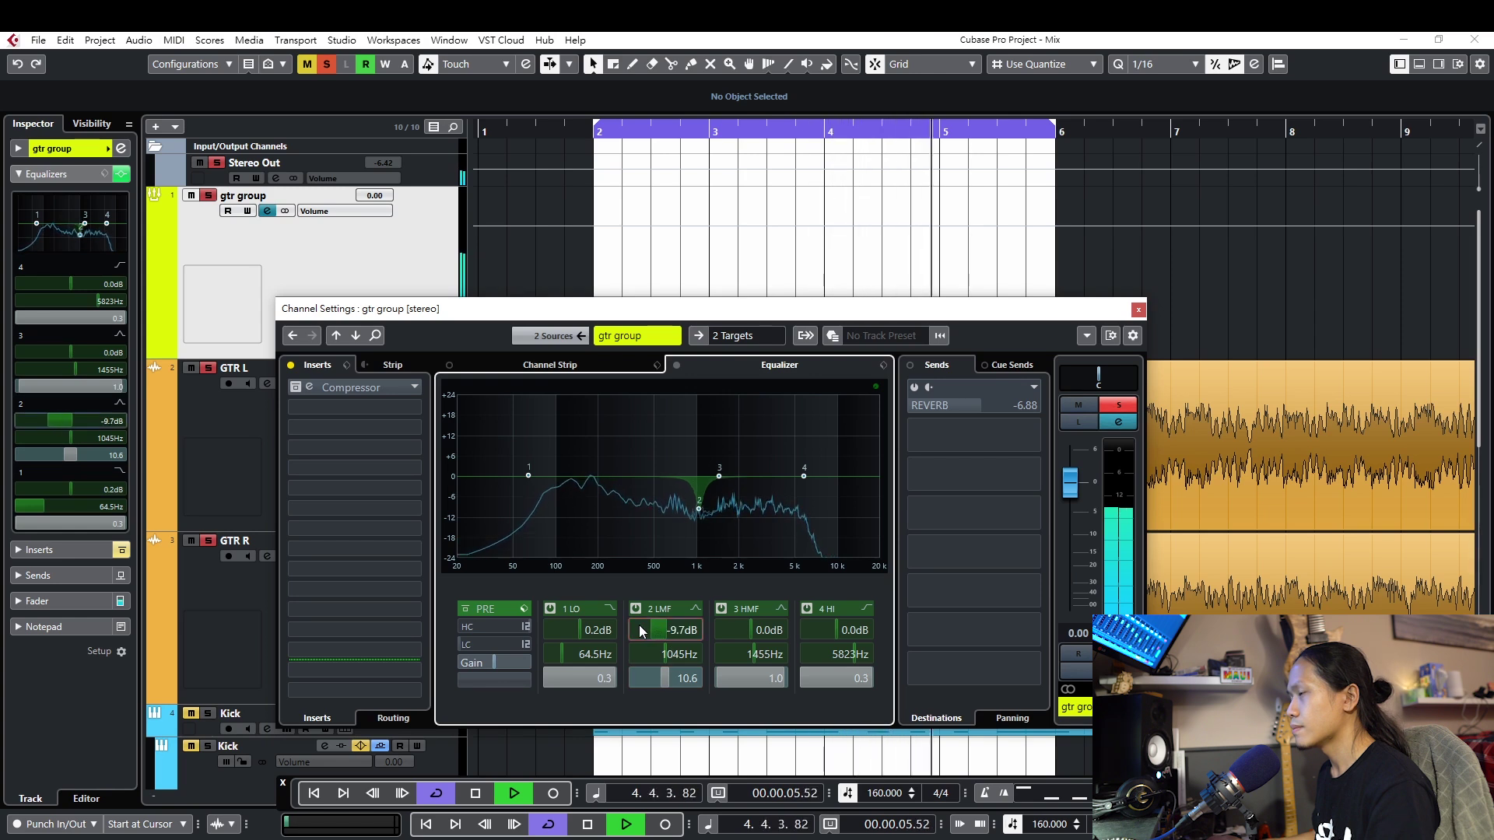
scroll(642, 627, "down", 3)
key("space")
Shape band 3 into a narrow 8.0 dB boost at 3413 Hz with a Q of 7.8 and audition it in the loop
left_click_drag(717, 477, 730, 451)
left_click_drag(768, 665, 792, 669)
left_click_drag(730, 451, 771, 450)
key("space")
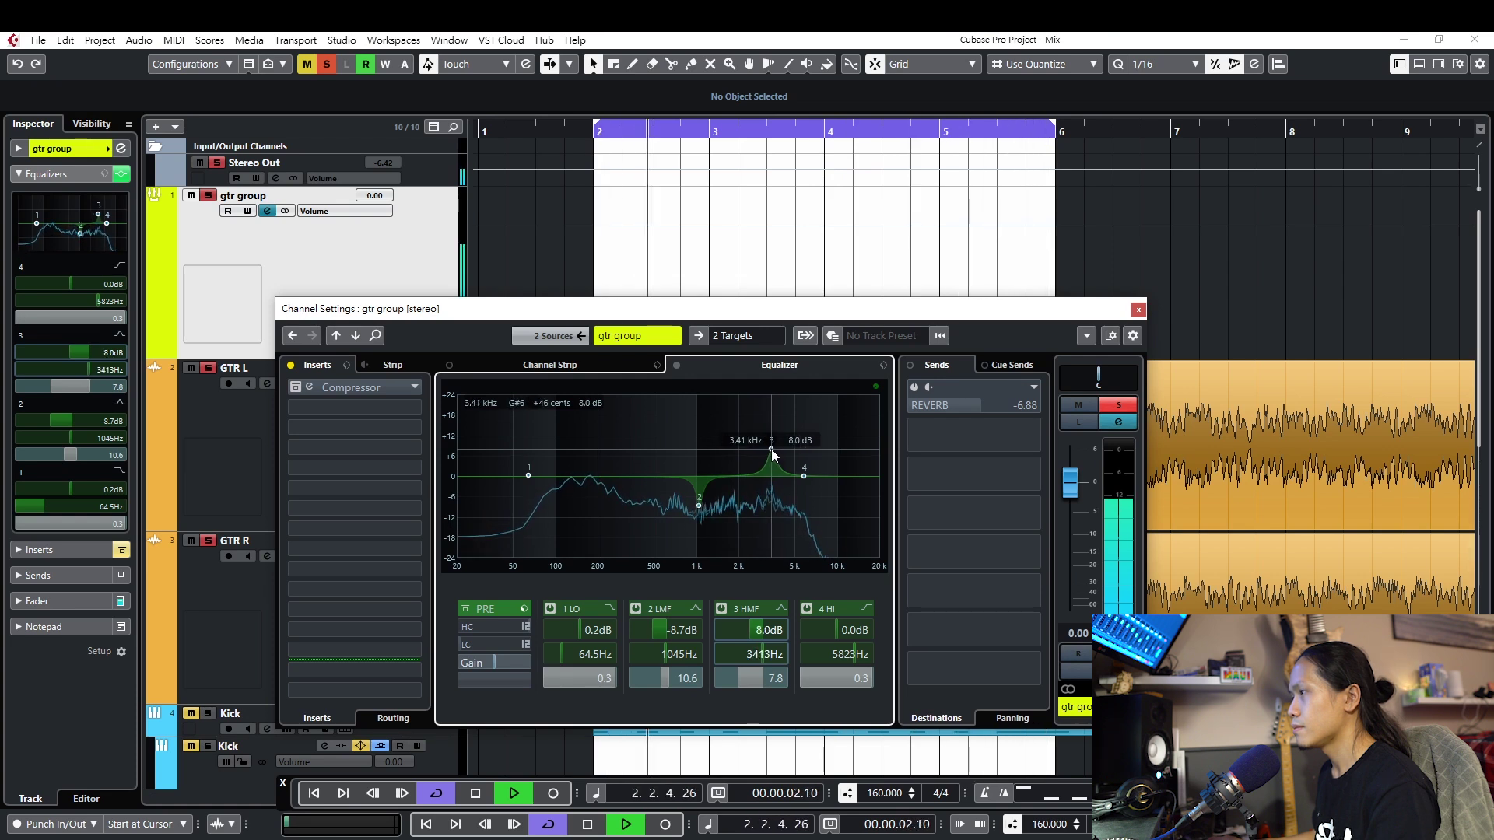
key("space")
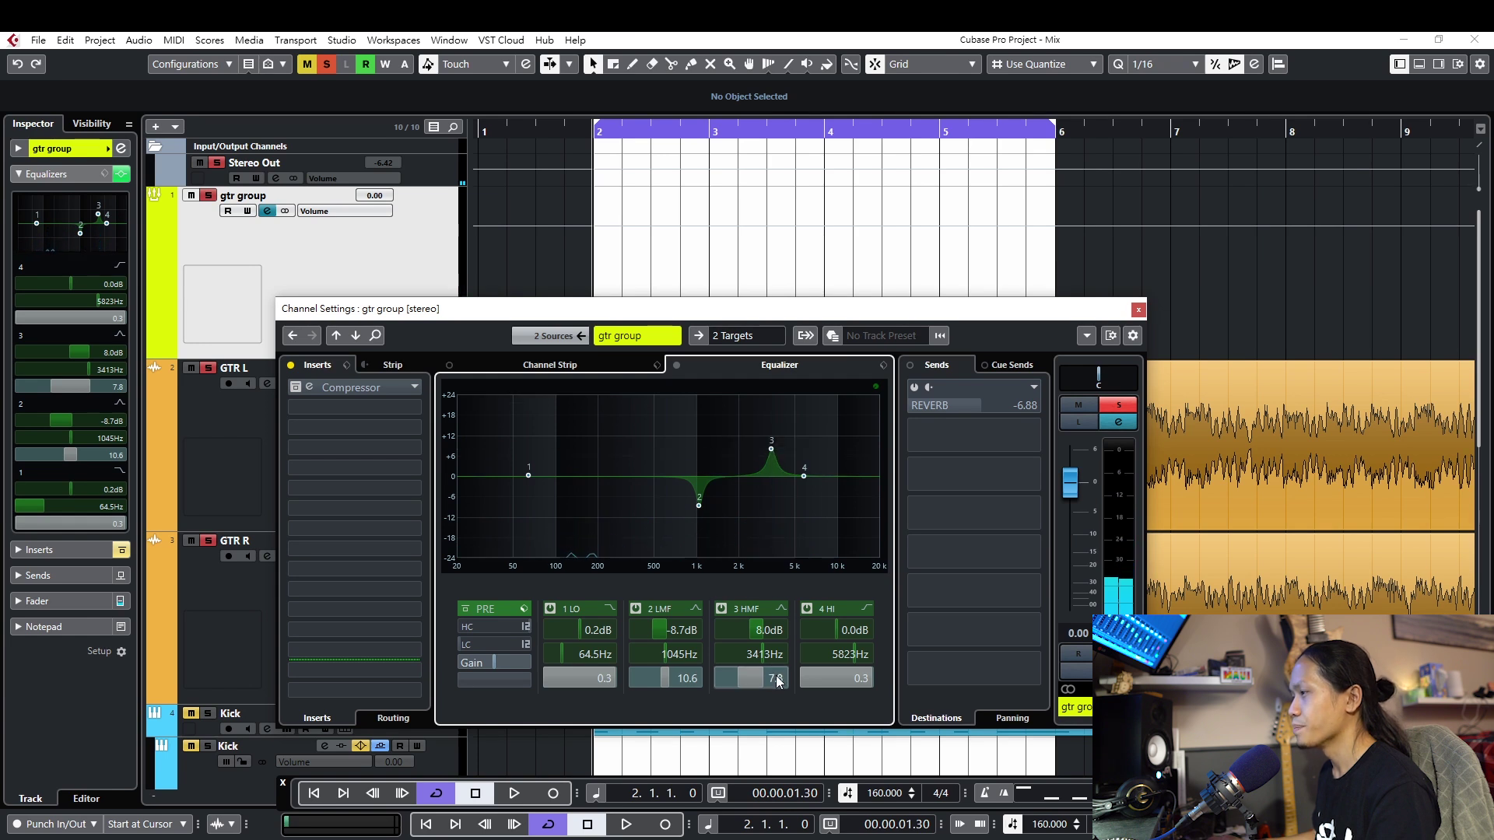
Turn band 3 into a -8.2 dB cut with a Q of 12.0 and listen to the loop
left_click_drag(769, 671, 721, 630)
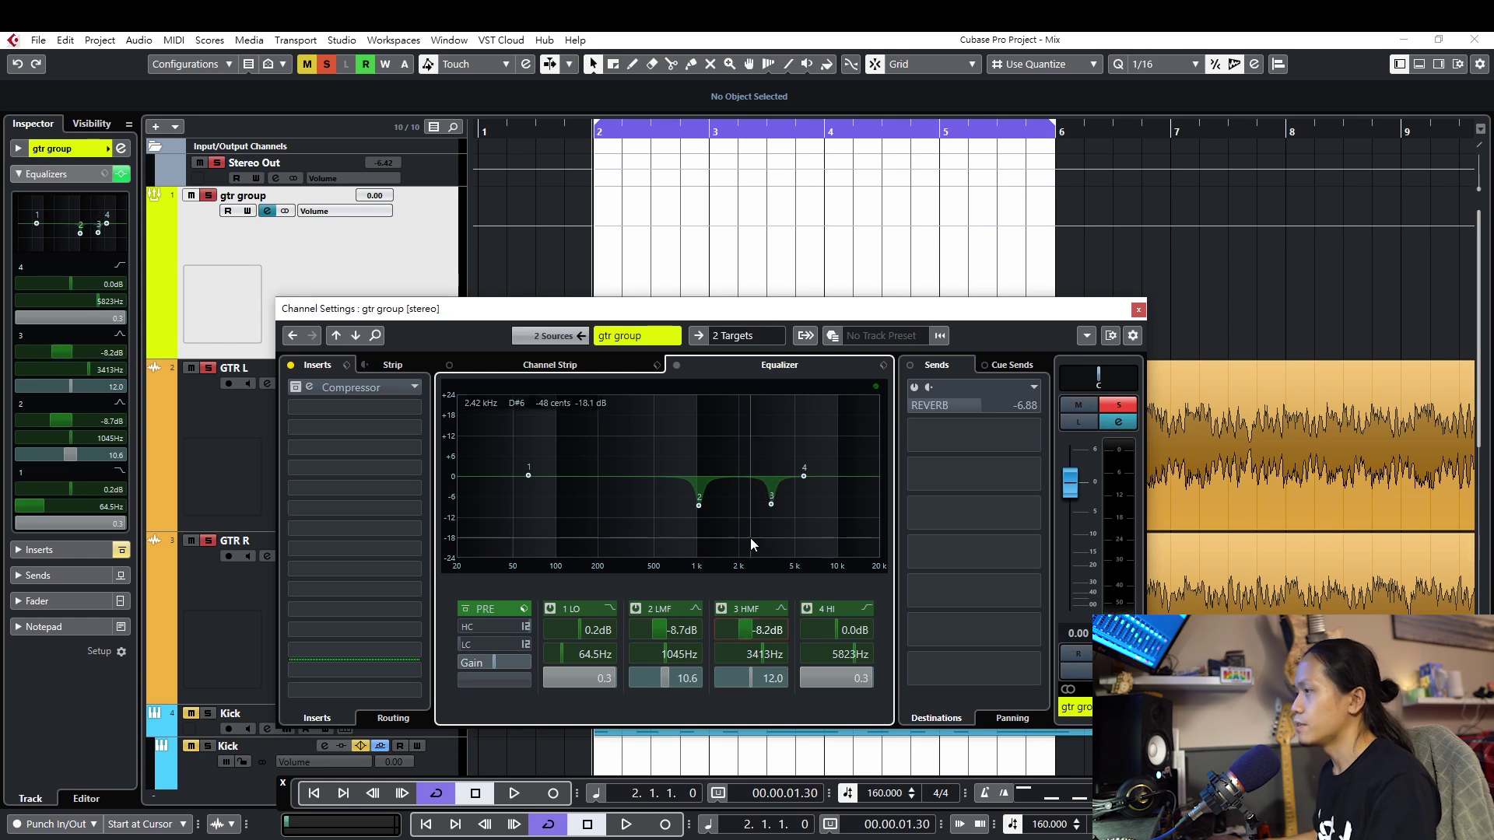
key("space")
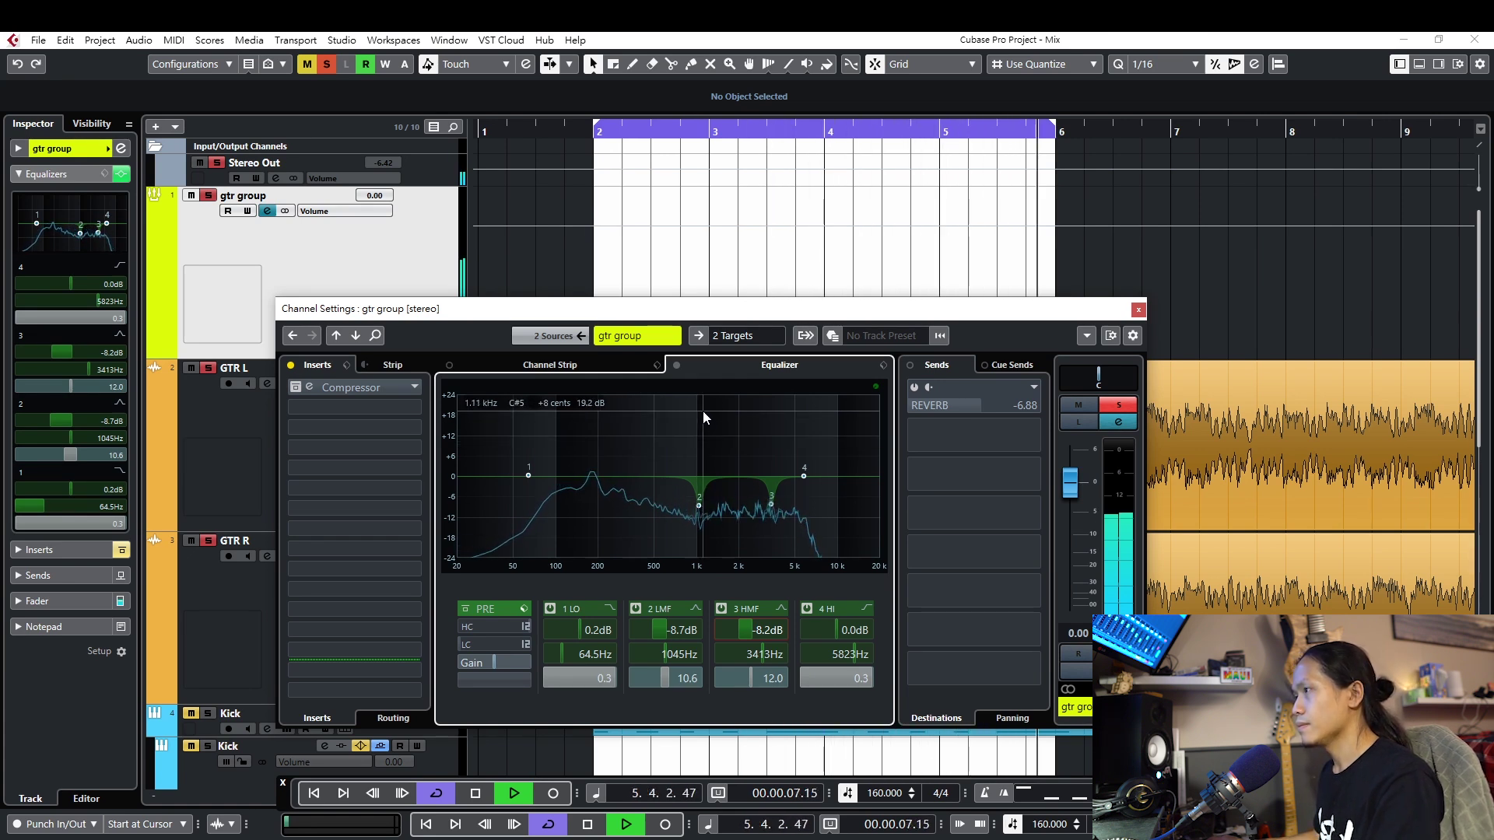
key("space")
Compare the guitar loop with the whole equalizer bypassed and with it active
left_click(676, 366)
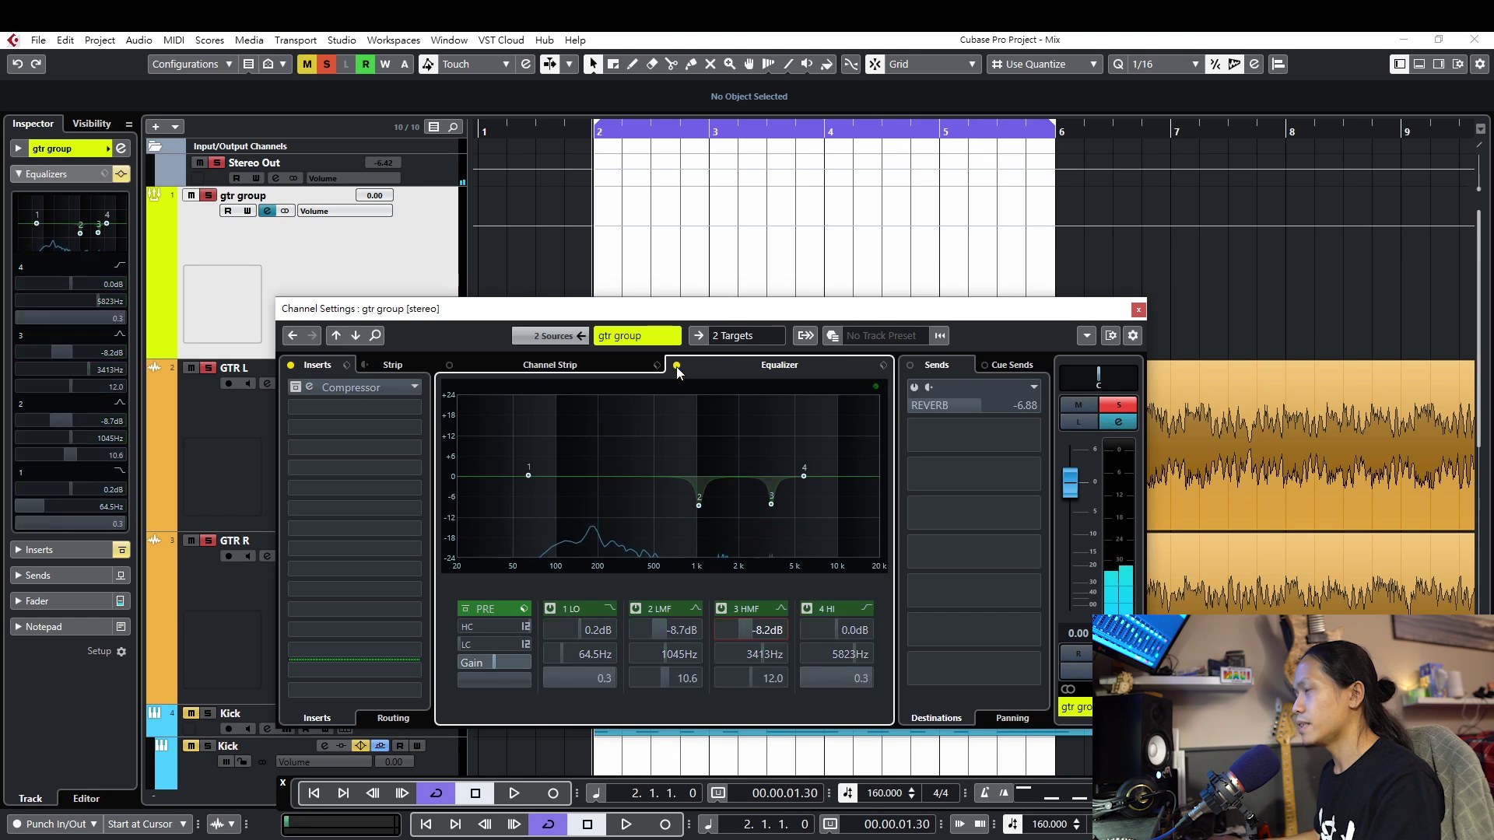
key("space")
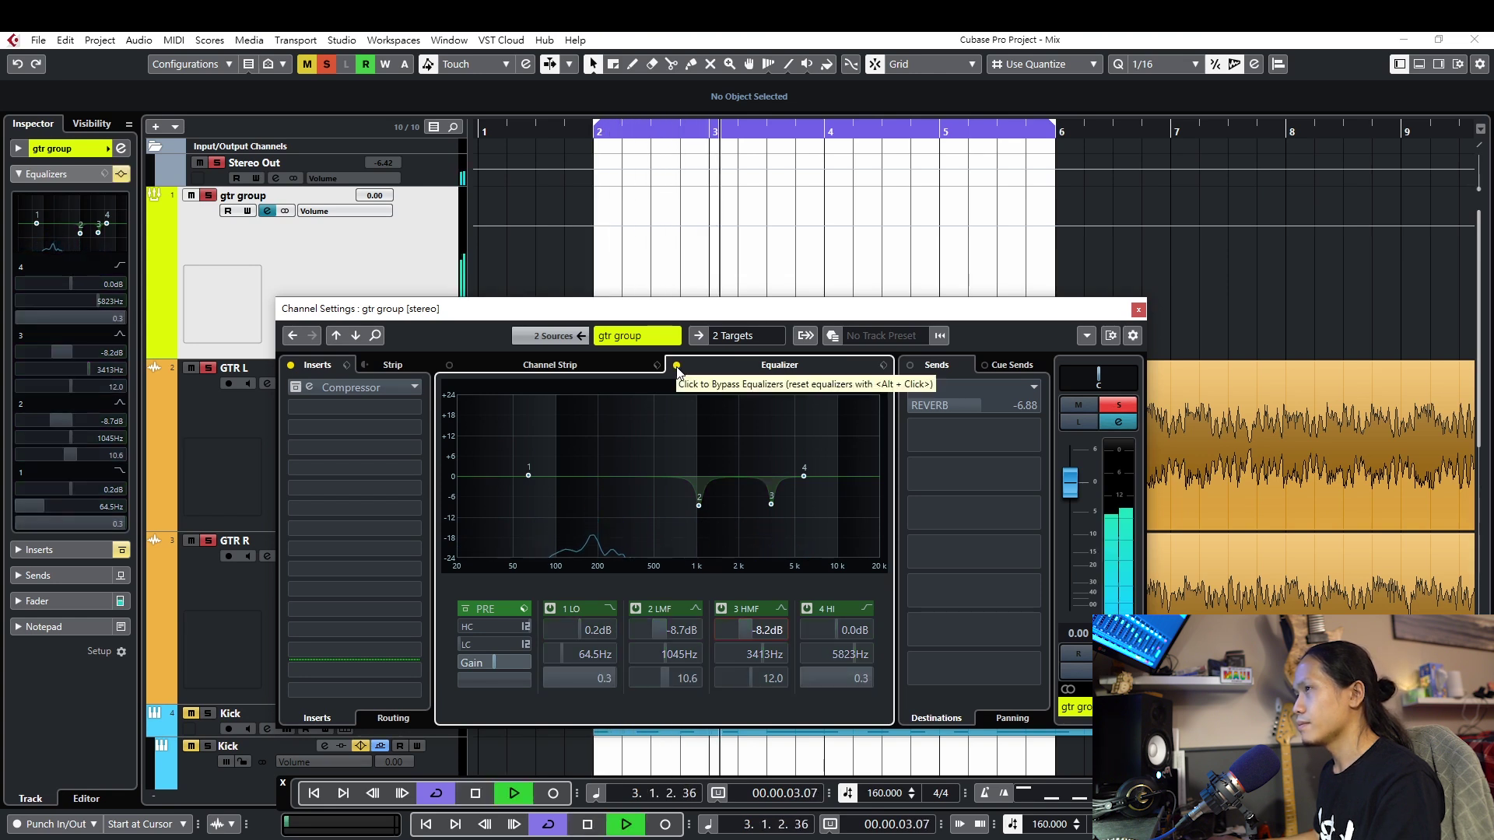
key("space")
left_click(676, 366)
key("space")
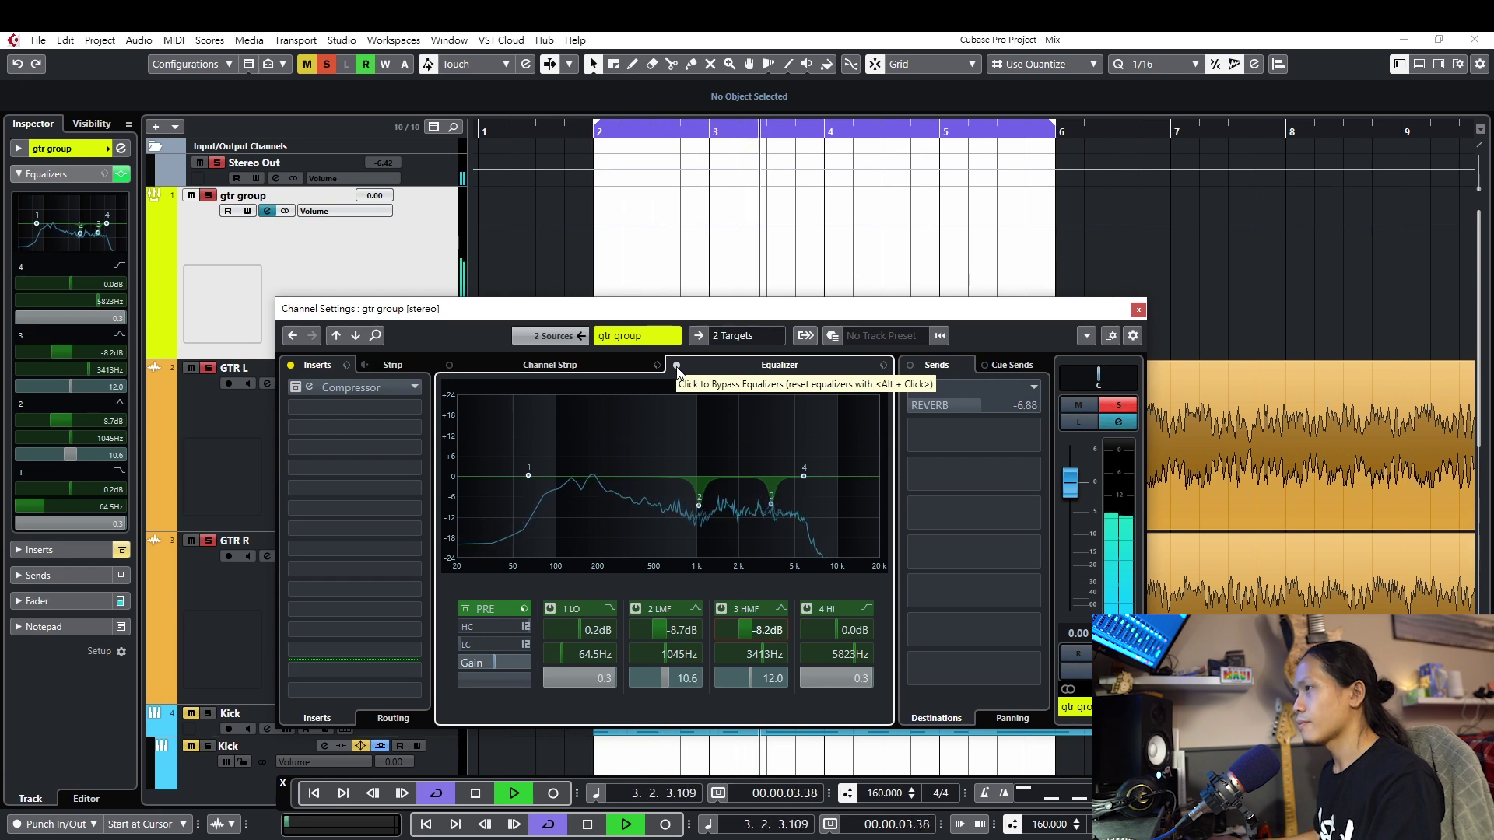
key("space")
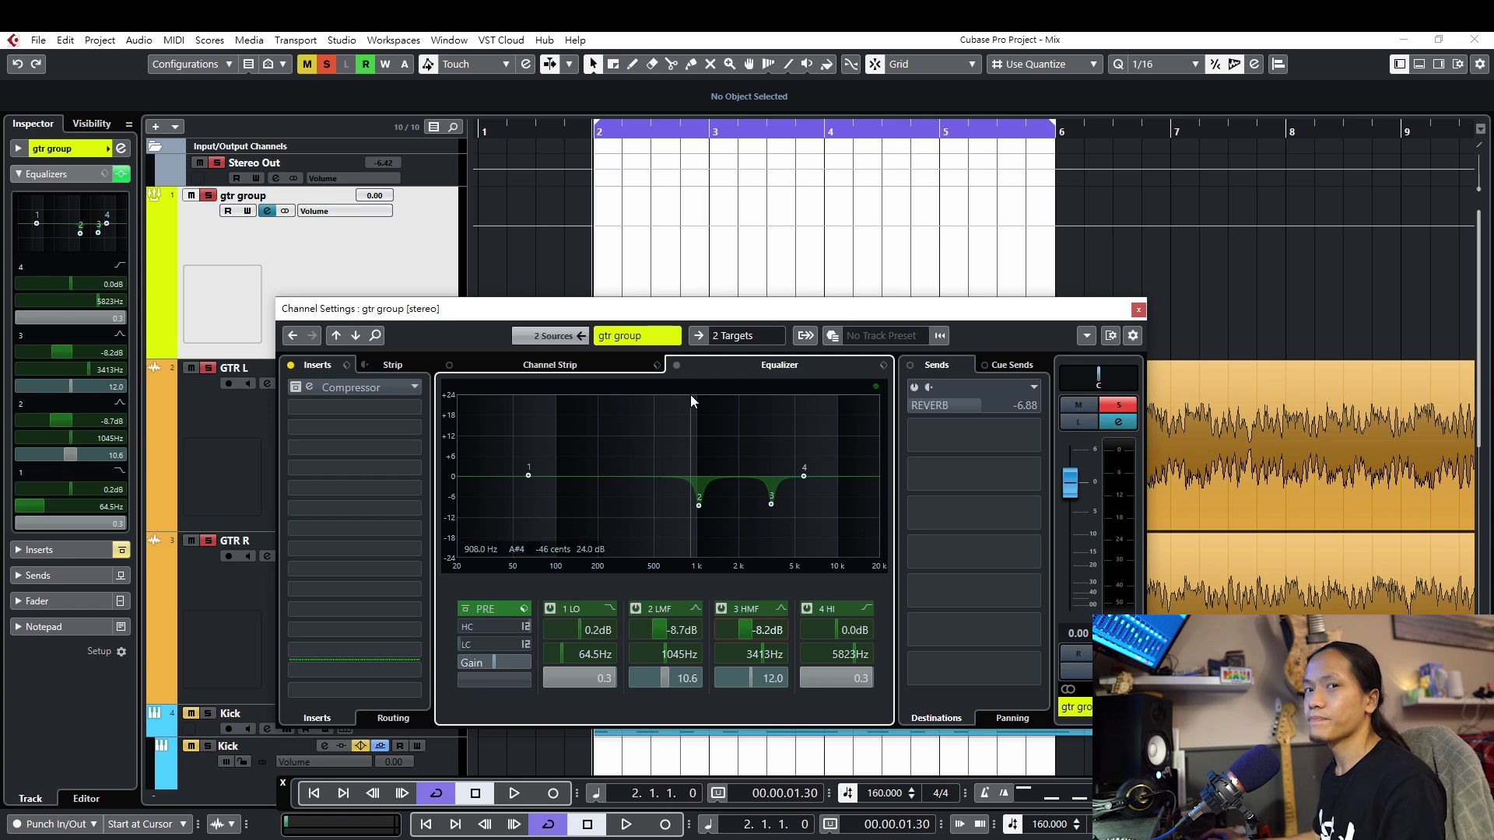
key("space")
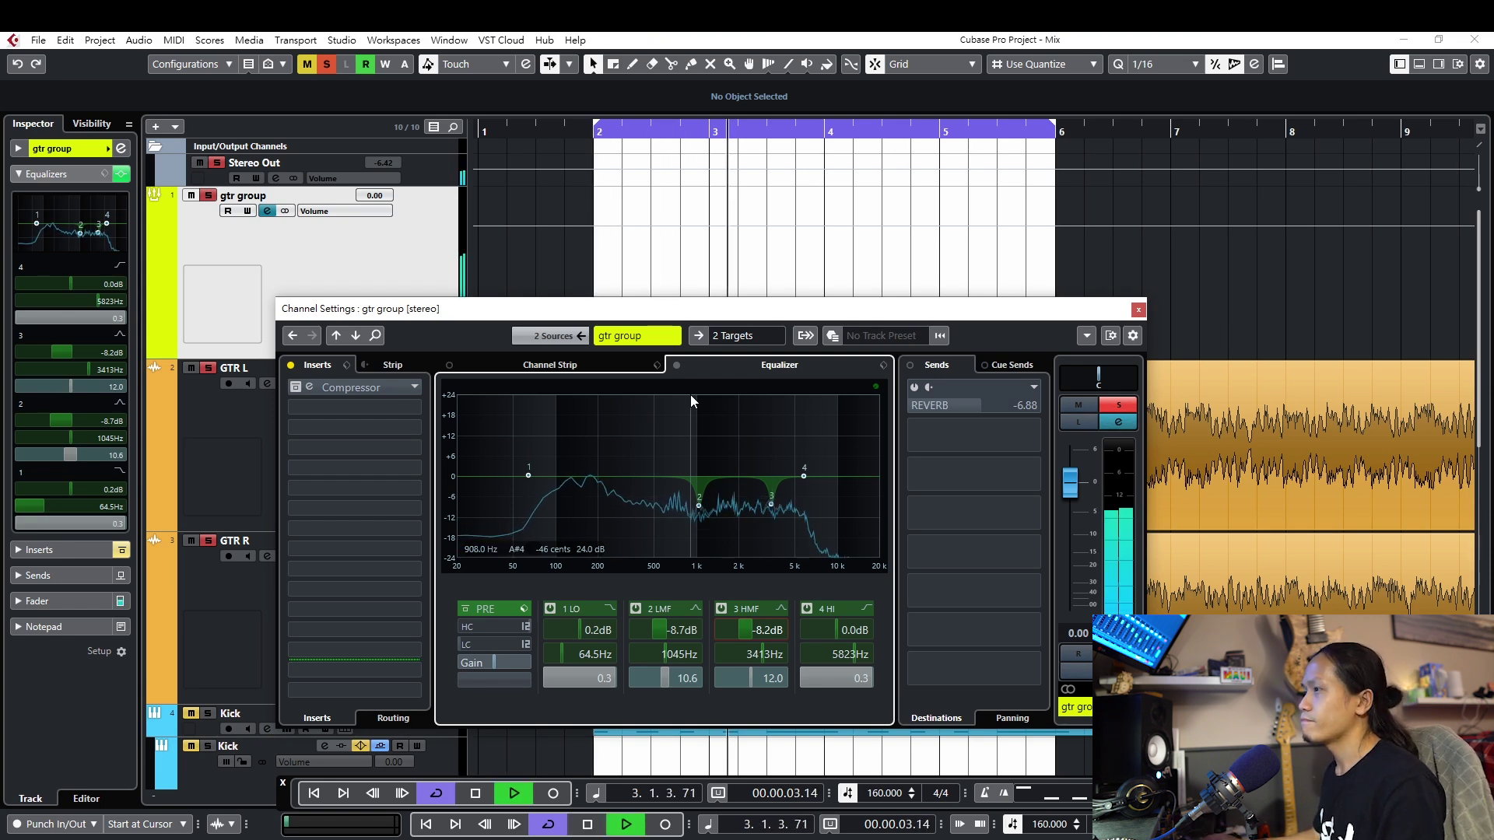
key("space")
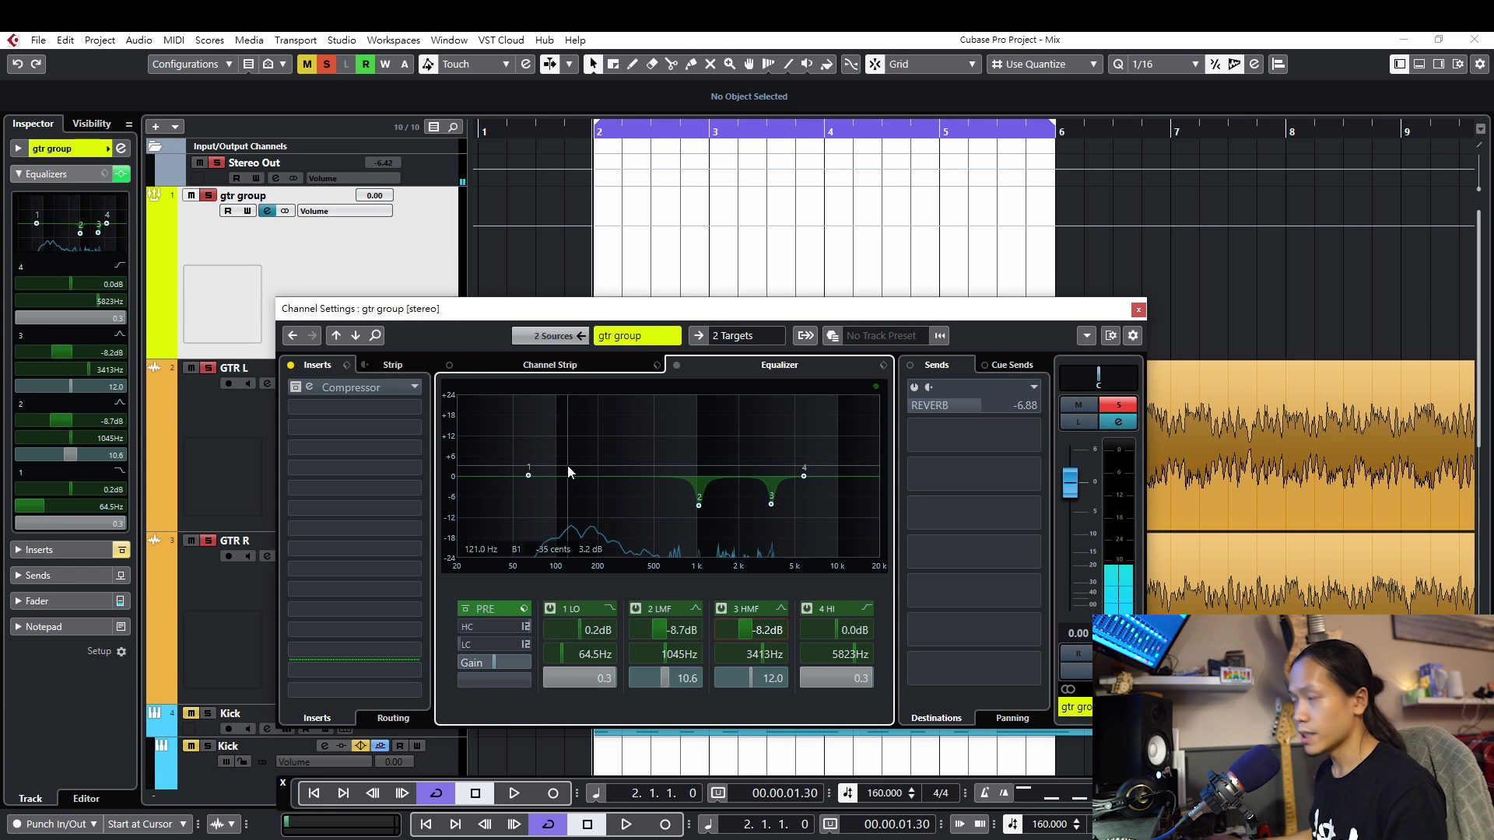
Change band 1 to the High Pass I filter type and move its cutoff to 107.2 Hz
left_click(609, 607)
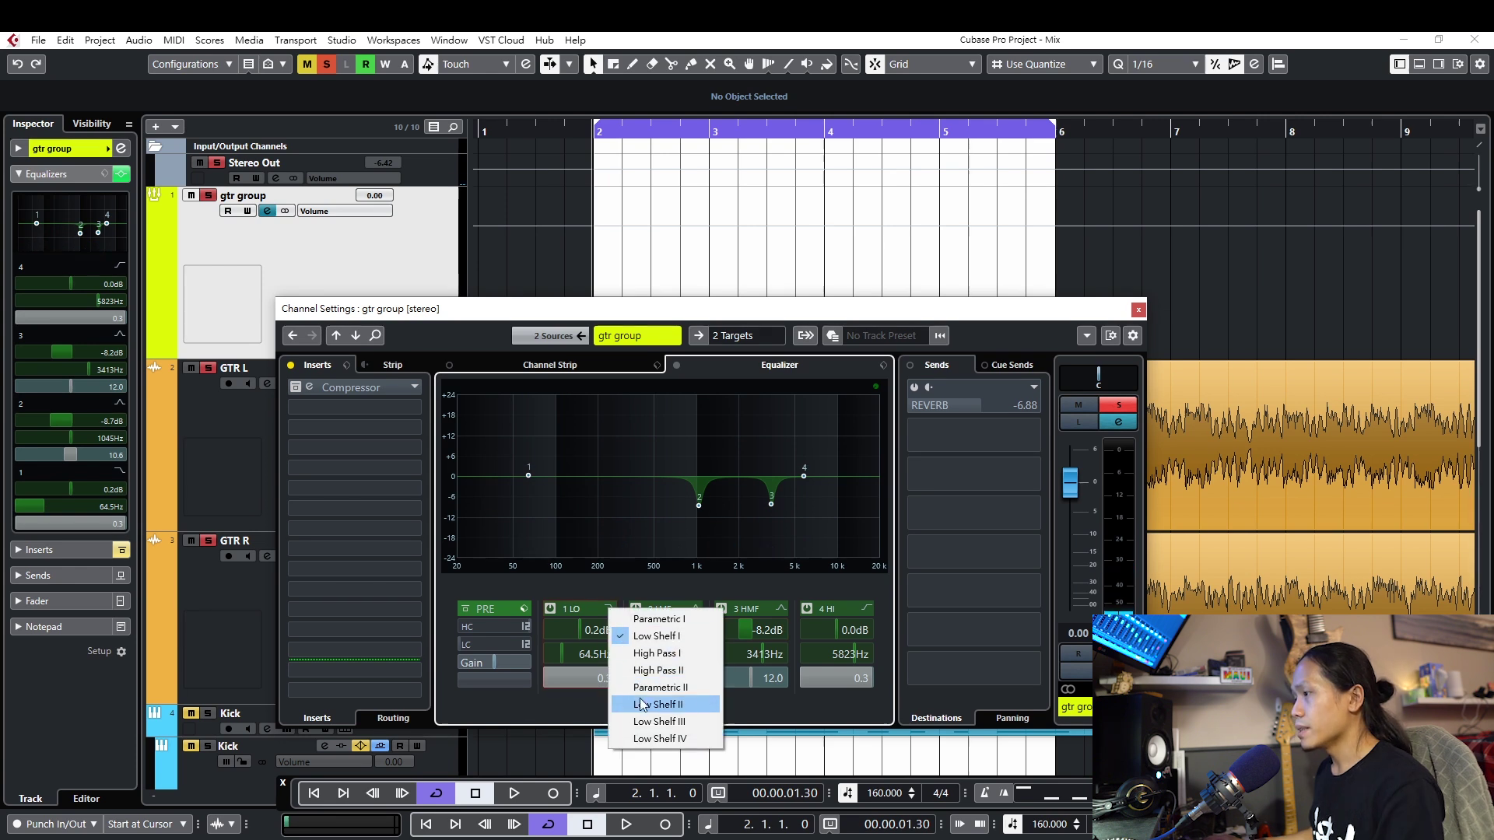
left_click(643, 658)
left_click_drag(526, 477, 557, 475)
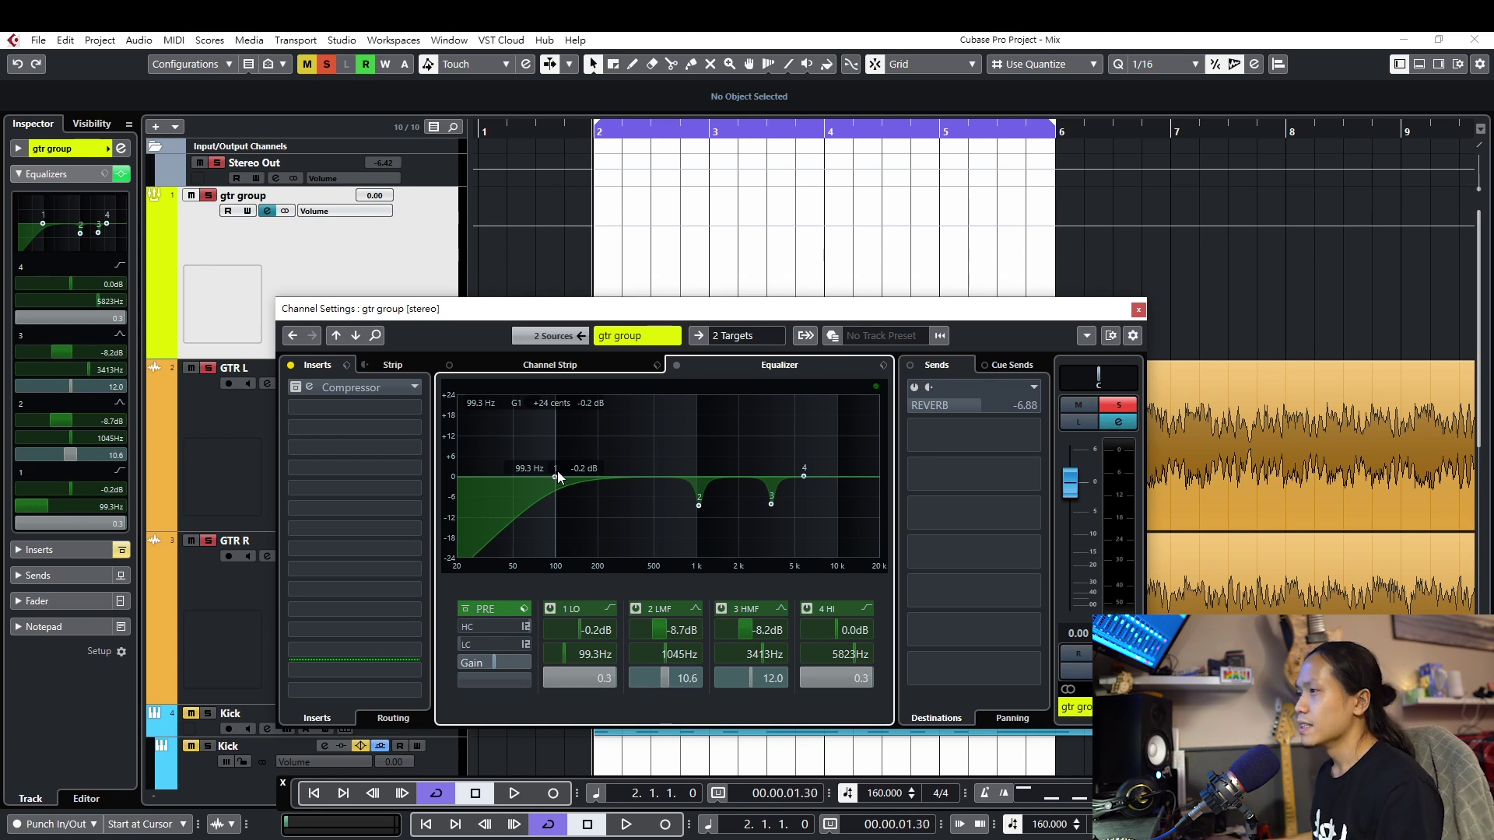
mouse_move(552, 477)
left_mouse_down()
mouse_move(606, 483)
mouse_move(552, 482)
left_mouse_up()
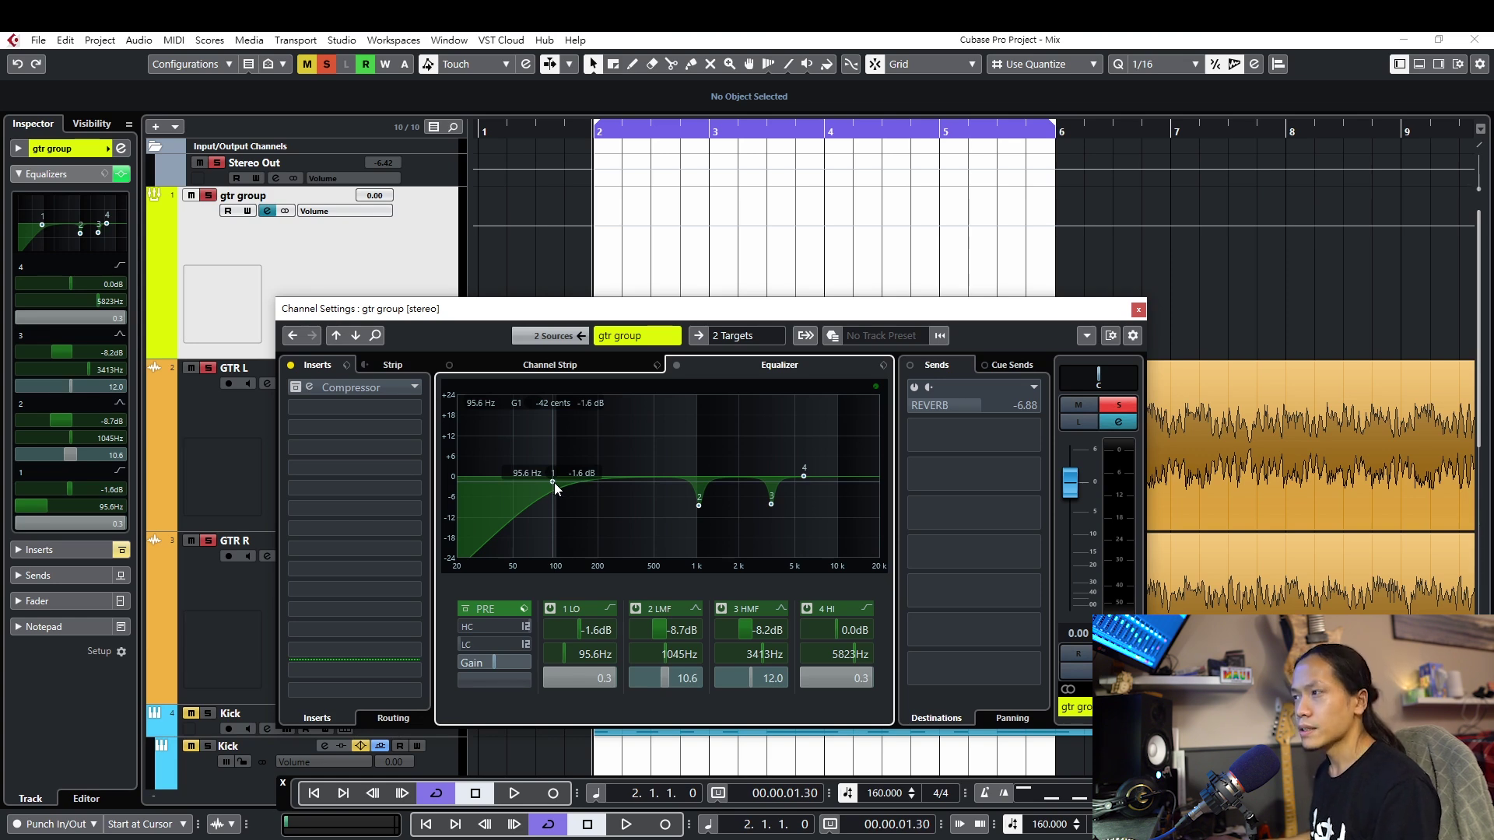
mouse_move(549, 485)
left_mouse_down()
mouse_move(617, 477)
mouse_move(559, 473)
left_mouse_up()
Compare the guitar loop with the band 1 high-pass filter on and bypassed, leaving it enabled
key("space")
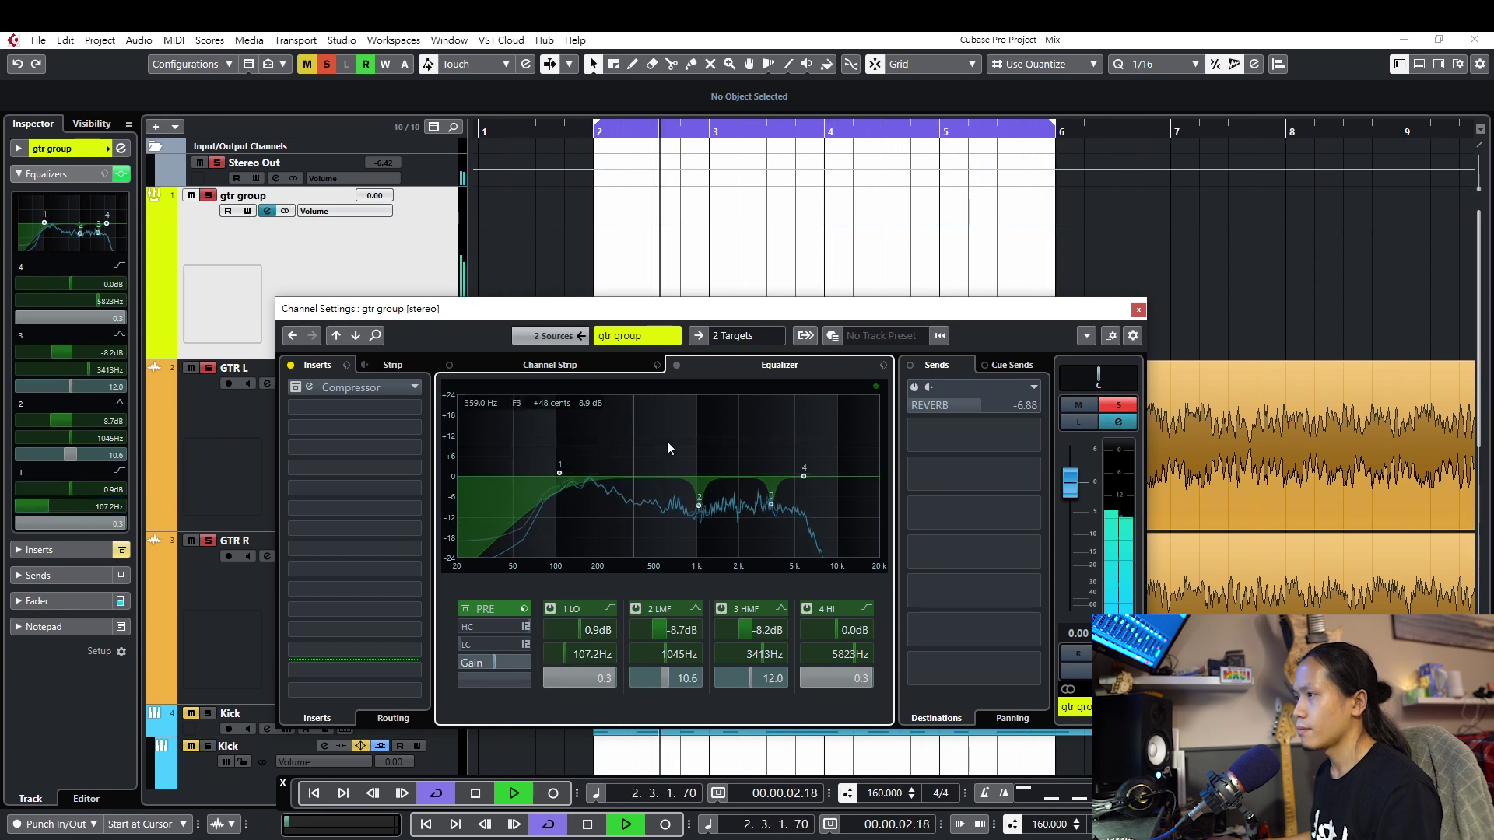
key("space")
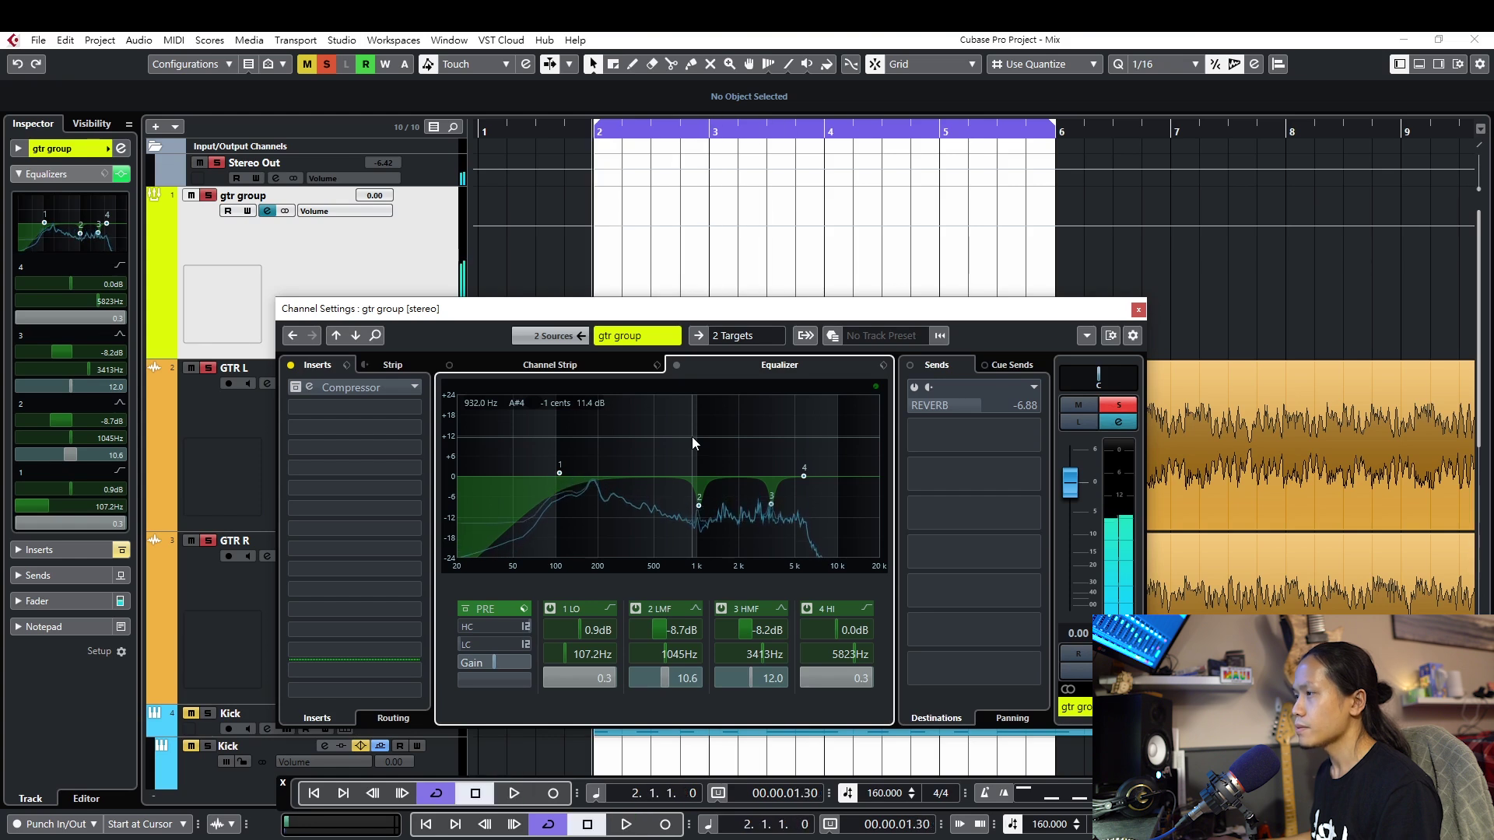
left_click(551, 607)
key("space")
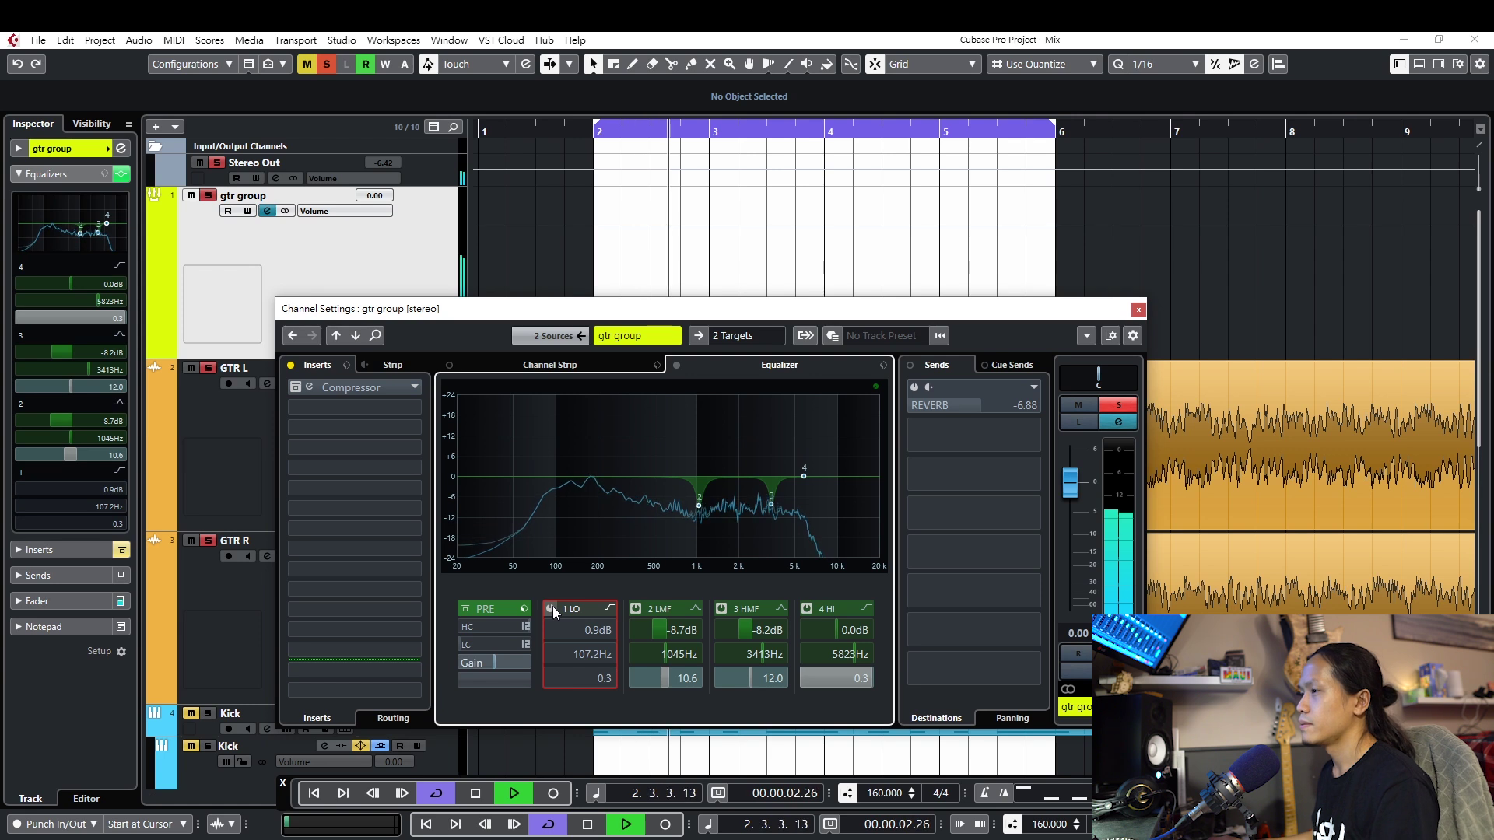
left_click(553, 607)
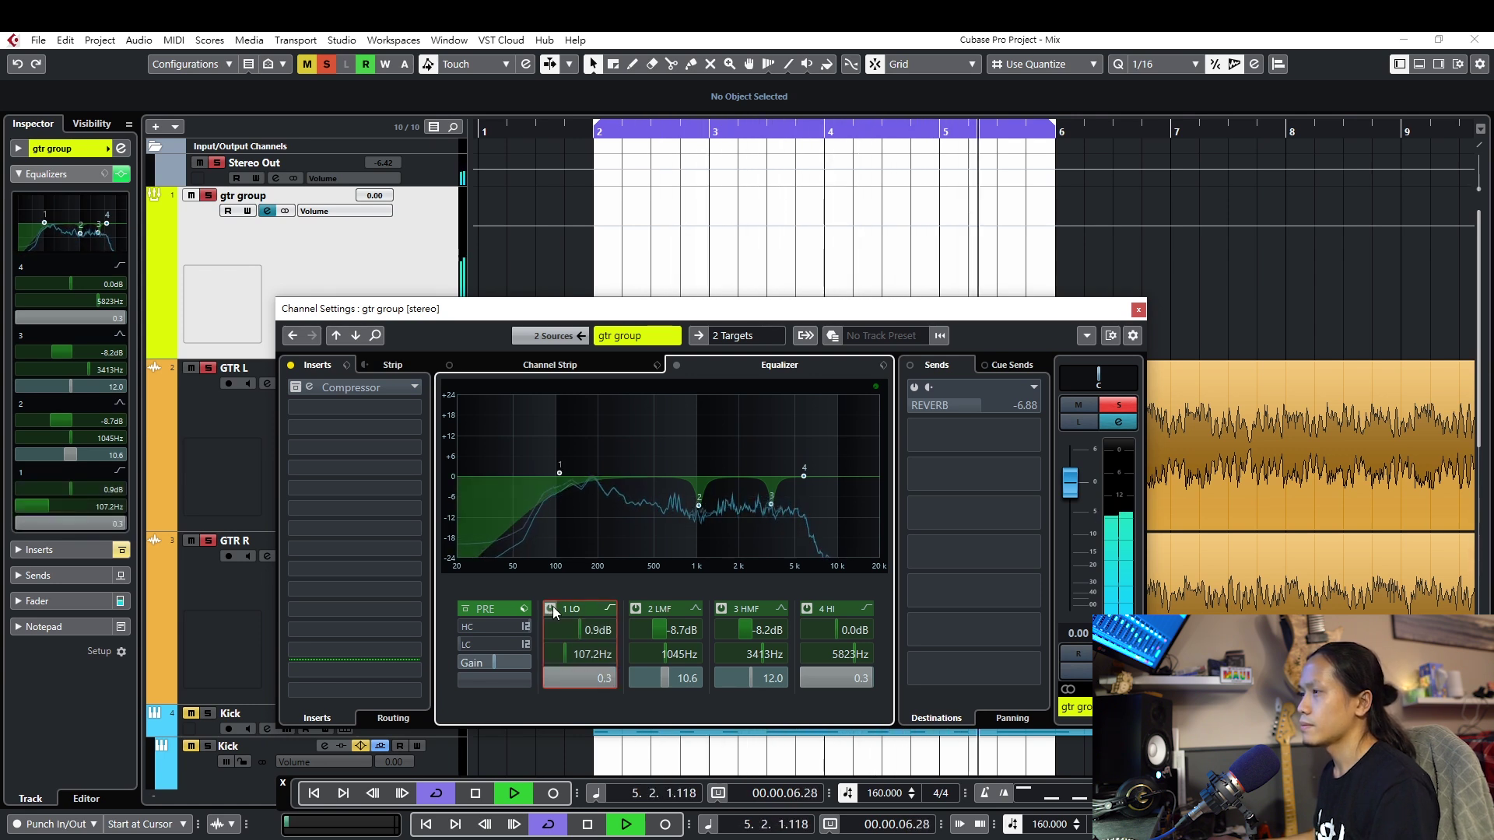
key("space")
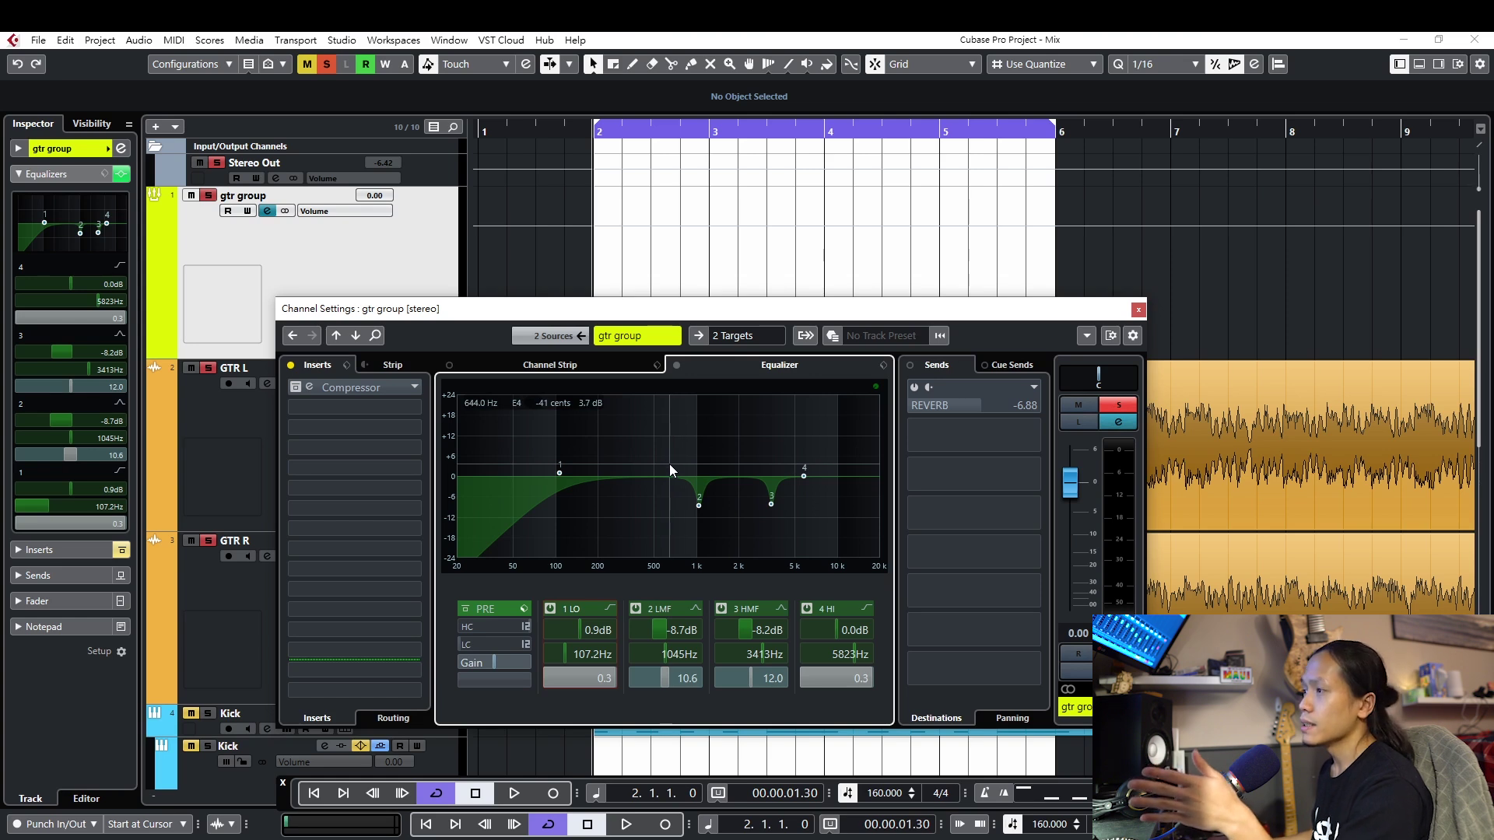
Change band 4 to a peak filter, boost it 11.0 dB and sweep it to 1830 Hz during loop playback
left_click_drag(809, 478, 829, 466)
left_click(866, 608)
left_click(846, 478)
left_click_drag(850, 679, 879, 632)
key("space")
left_click_drag(829, 451, 732, 440)
key("space")
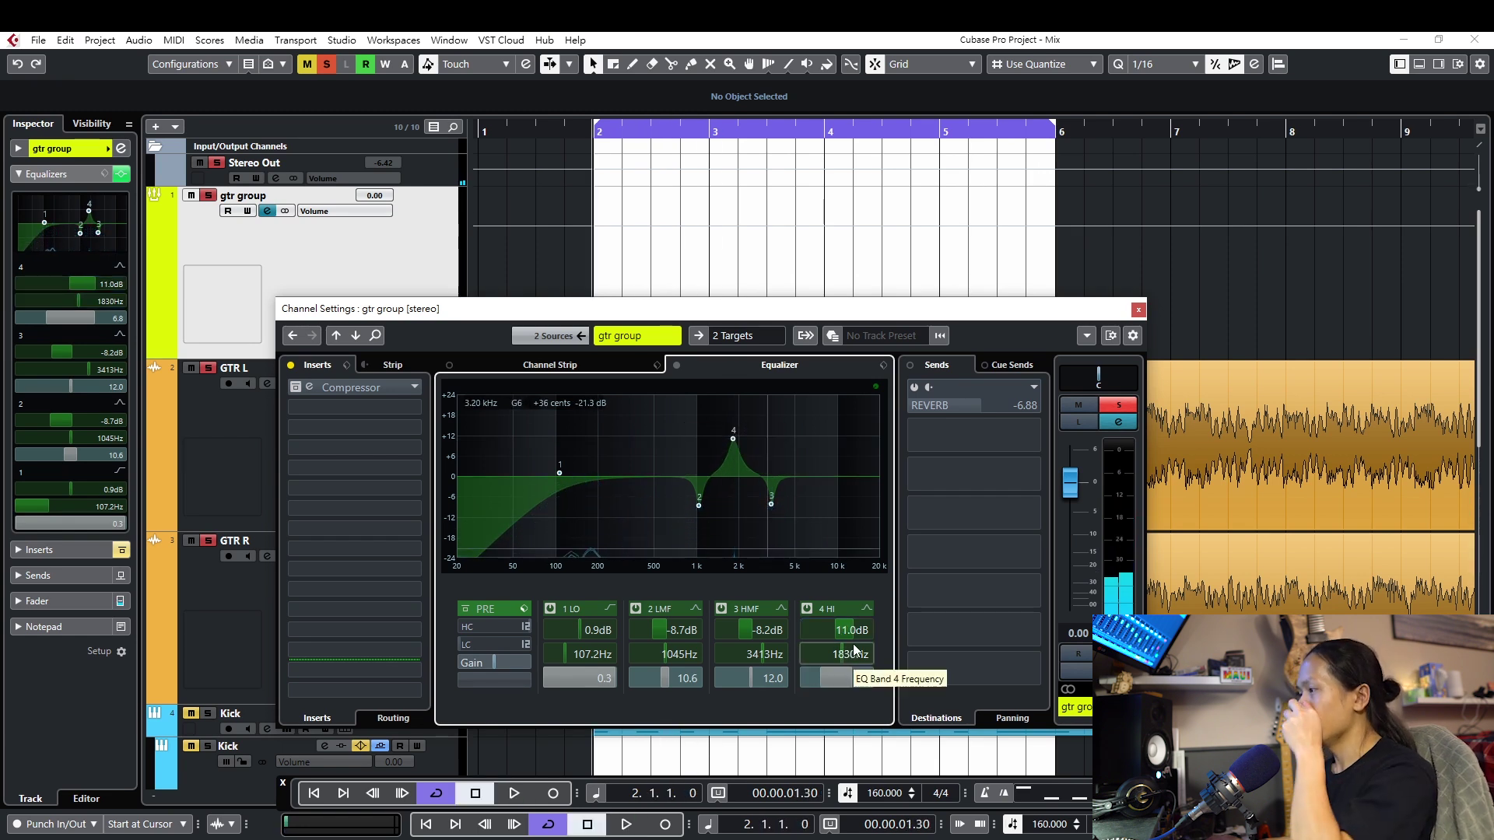
Turn band 4 into a -4.2 dB cut with a Q of 12.0 and compare the loop with the band bypassed and active
mouse_move(863, 675)
left_mouse_down()
mouse_move(890, 677)
mouse_move(788, 671)
mouse_move(872, 666)
left_mouse_up()
left_click_drag(823, 635, 806, 633)
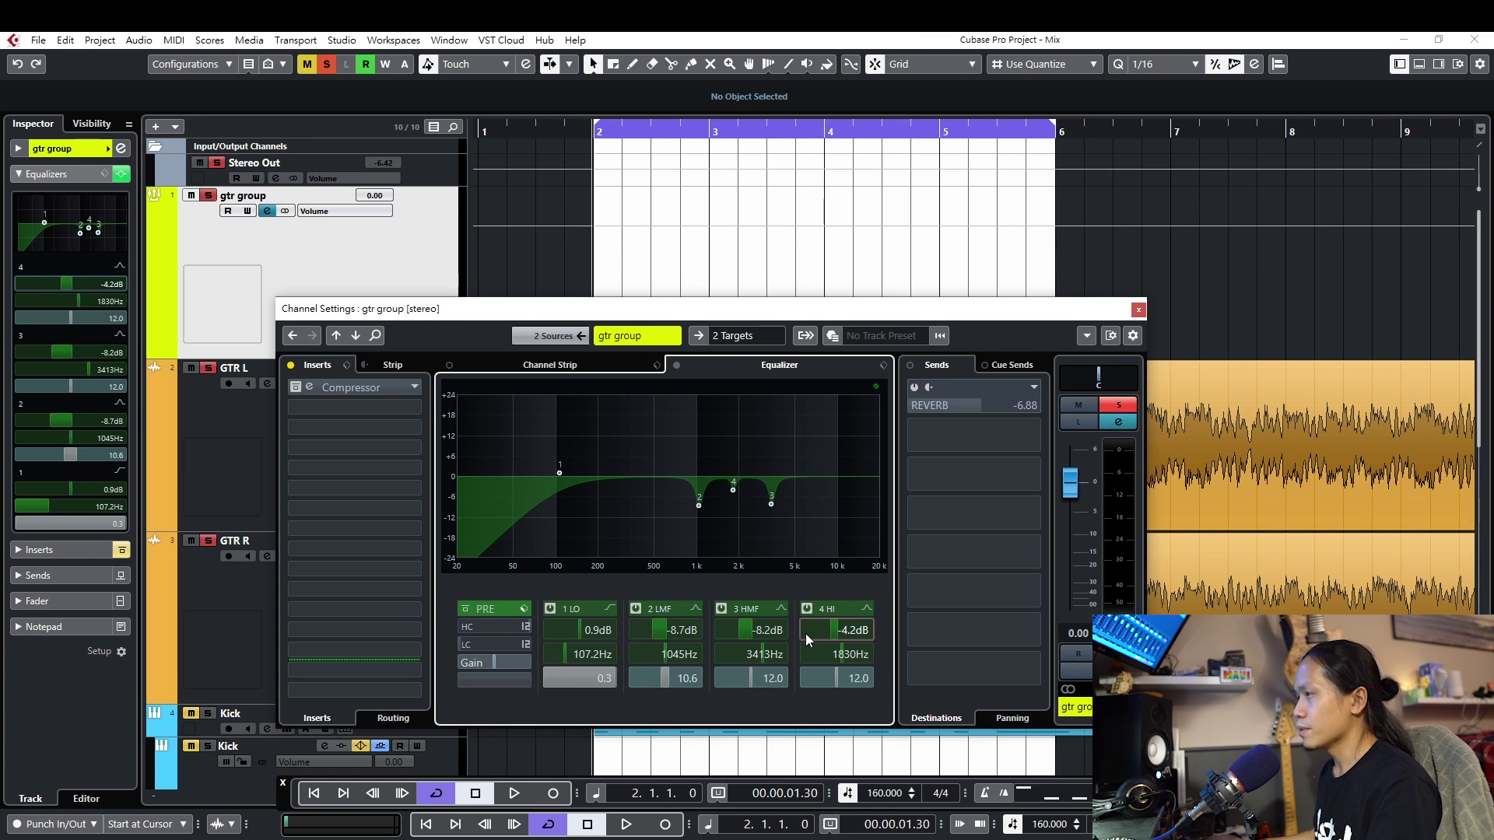
key("space")
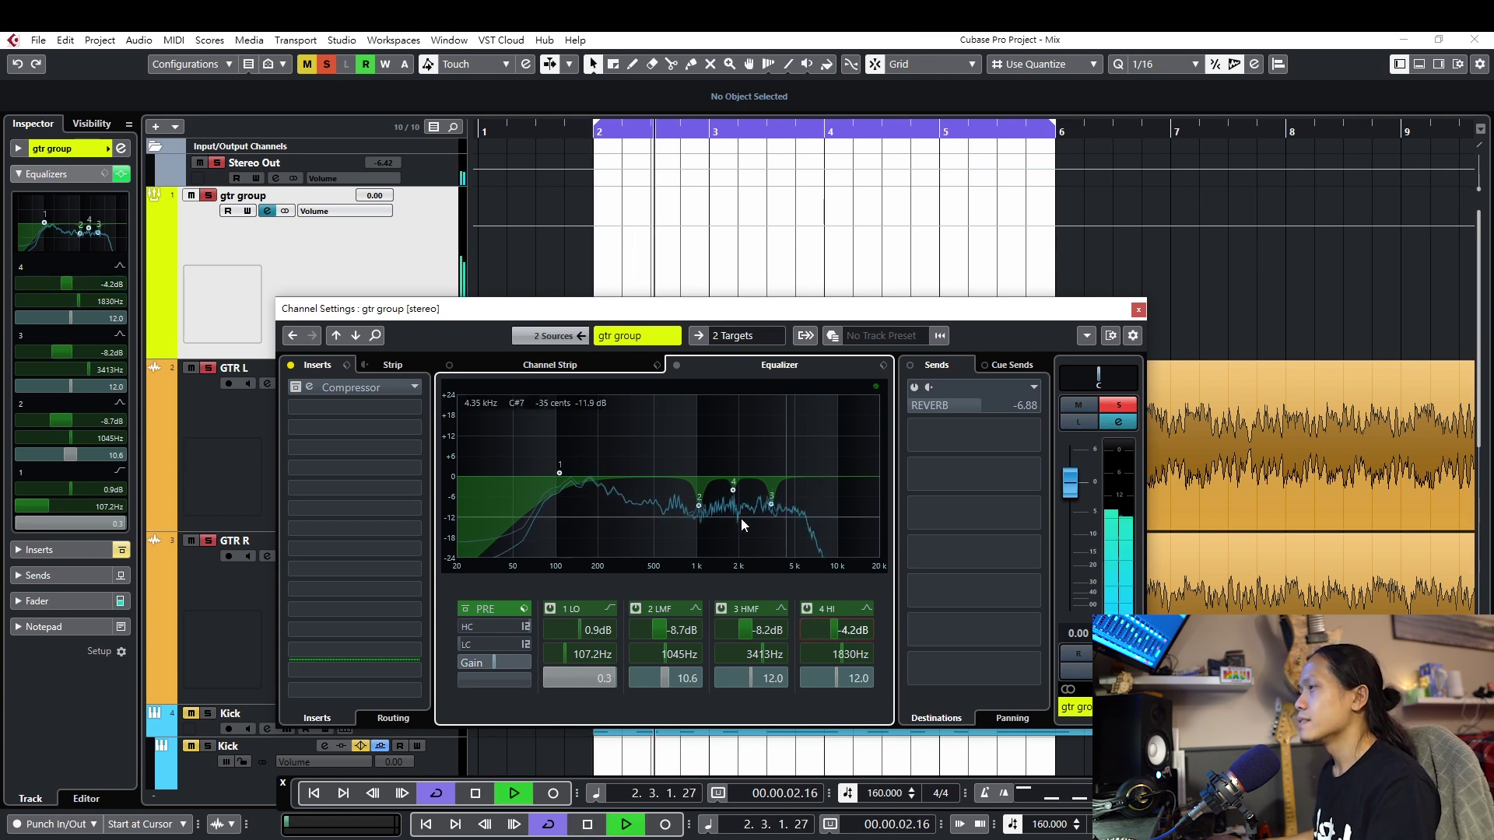
left_click(807, 609)
left_click(808, 610)
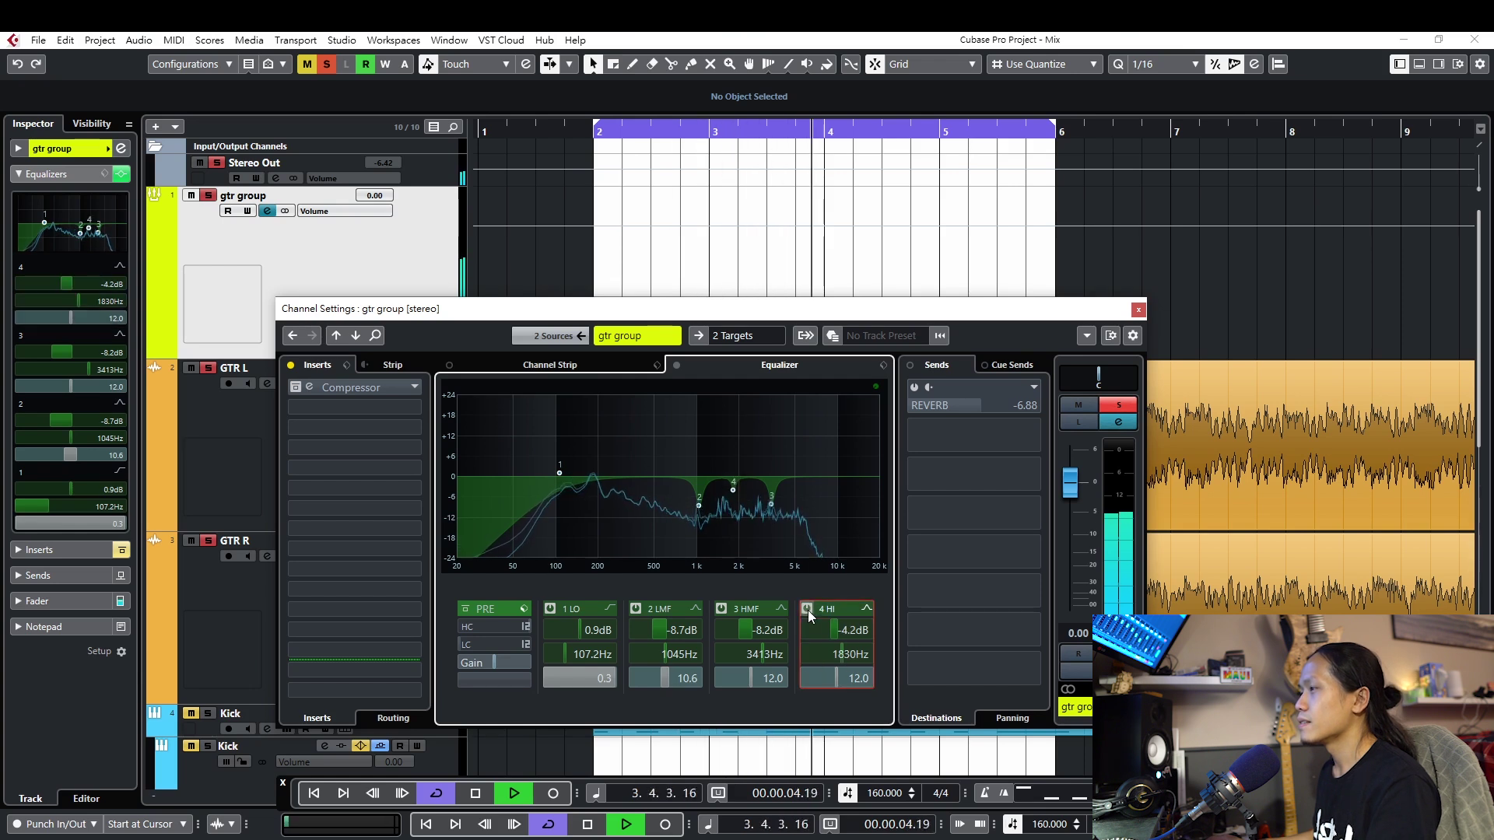
left_click(808, 610)
left_click(808, 610)
left_click(807, 609)
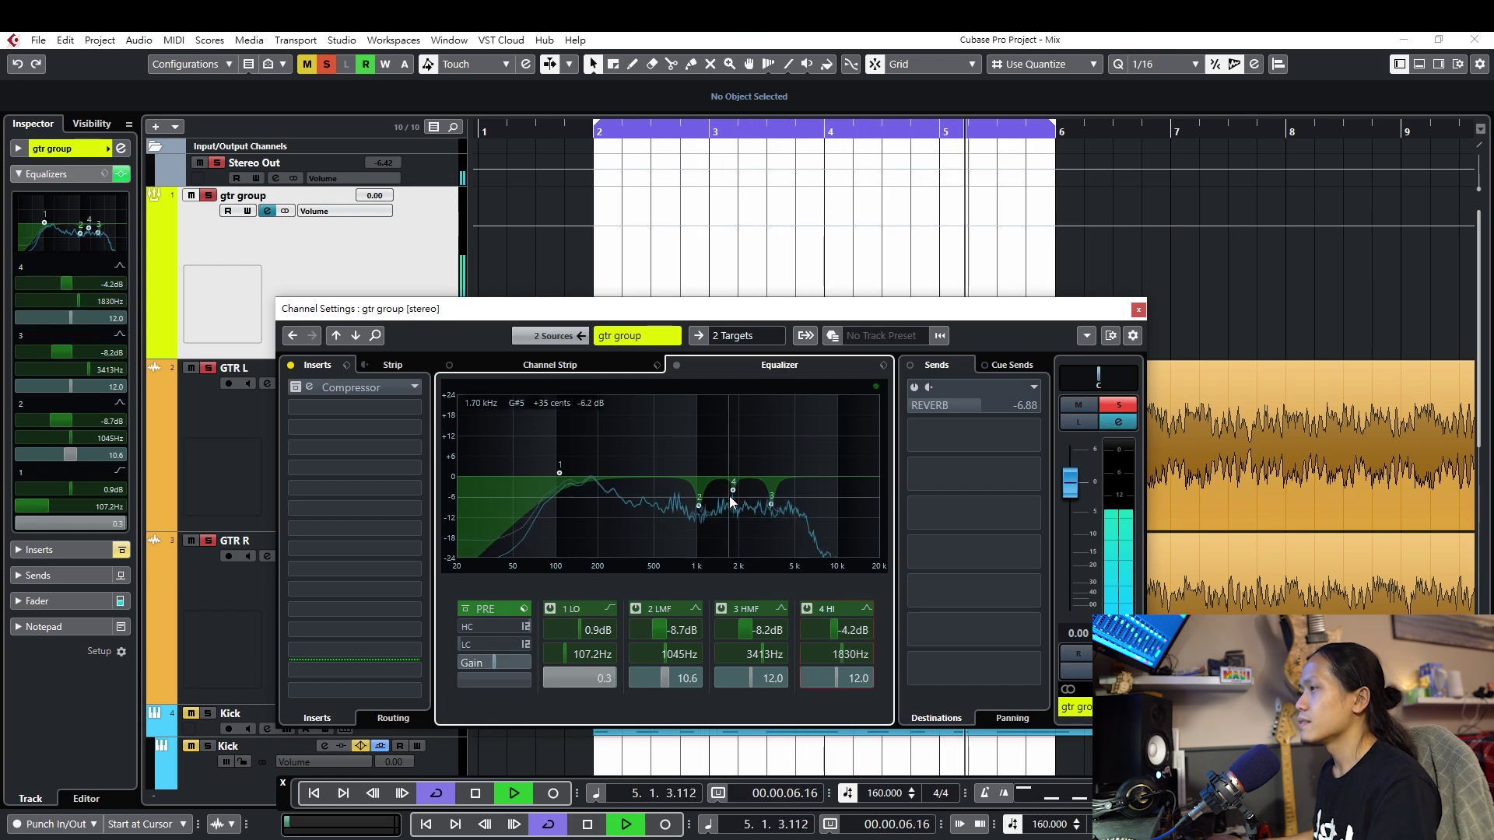
Adjust the band 4 cut to -5.9 dB at 1853 Hz, stop playback and close the channel settings
left_click_drag(731, 492, 735, 497)
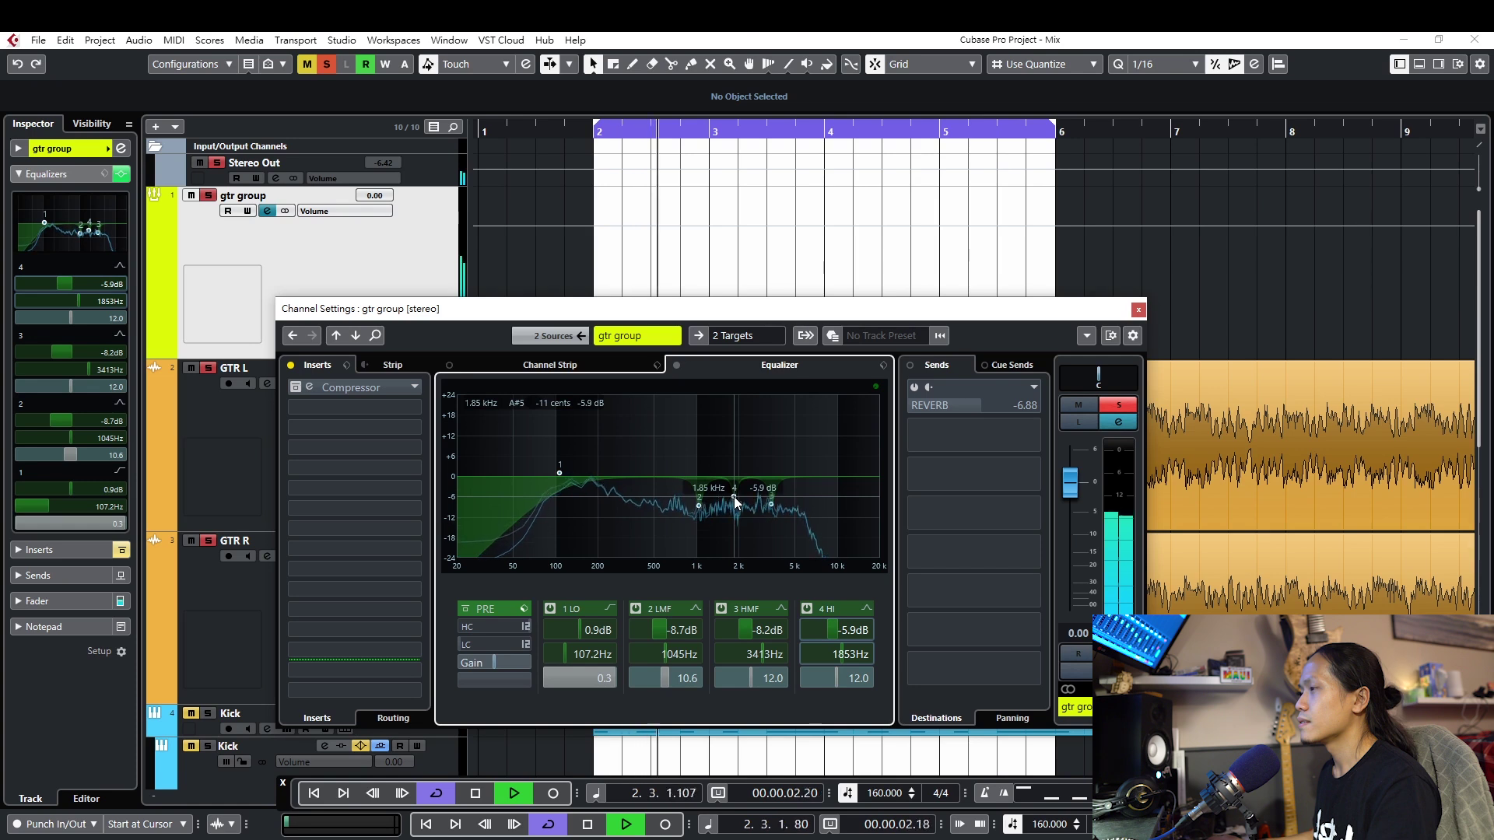
key("space")
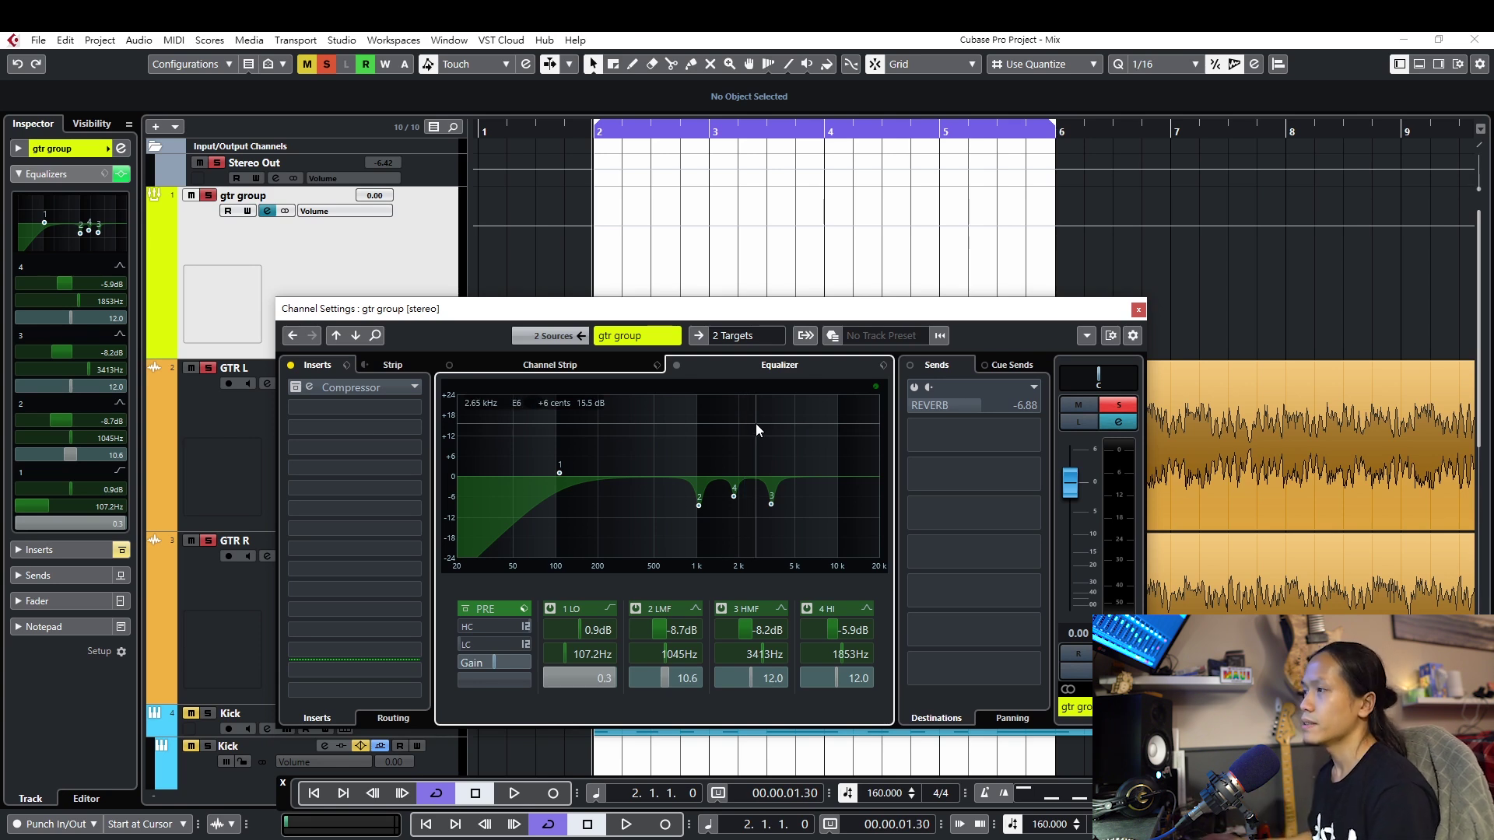
key("e")
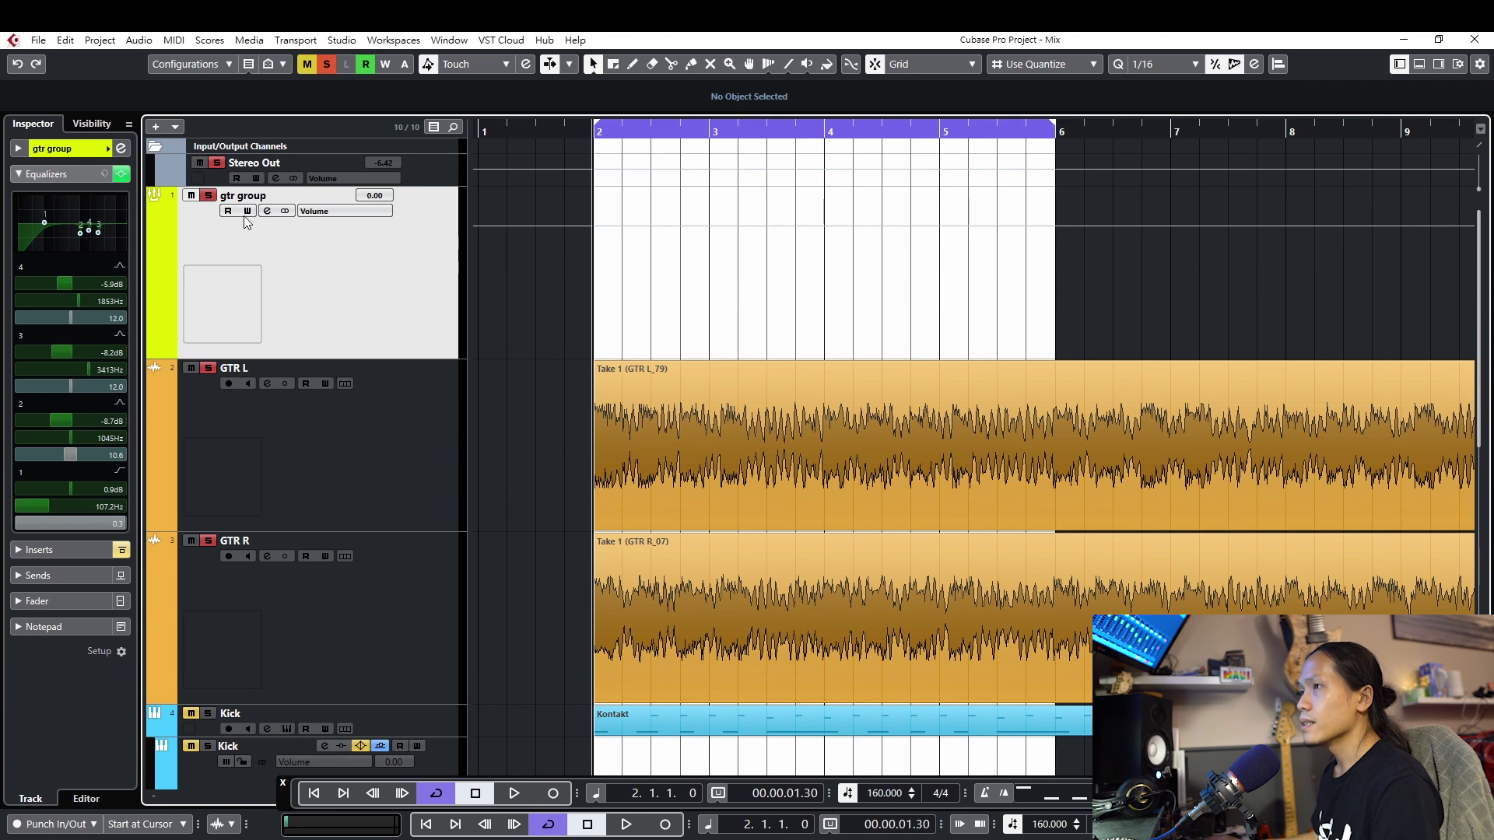
Solo the Kick drum instrument track together with the guitars
scroll(503, 658, "down", 5)
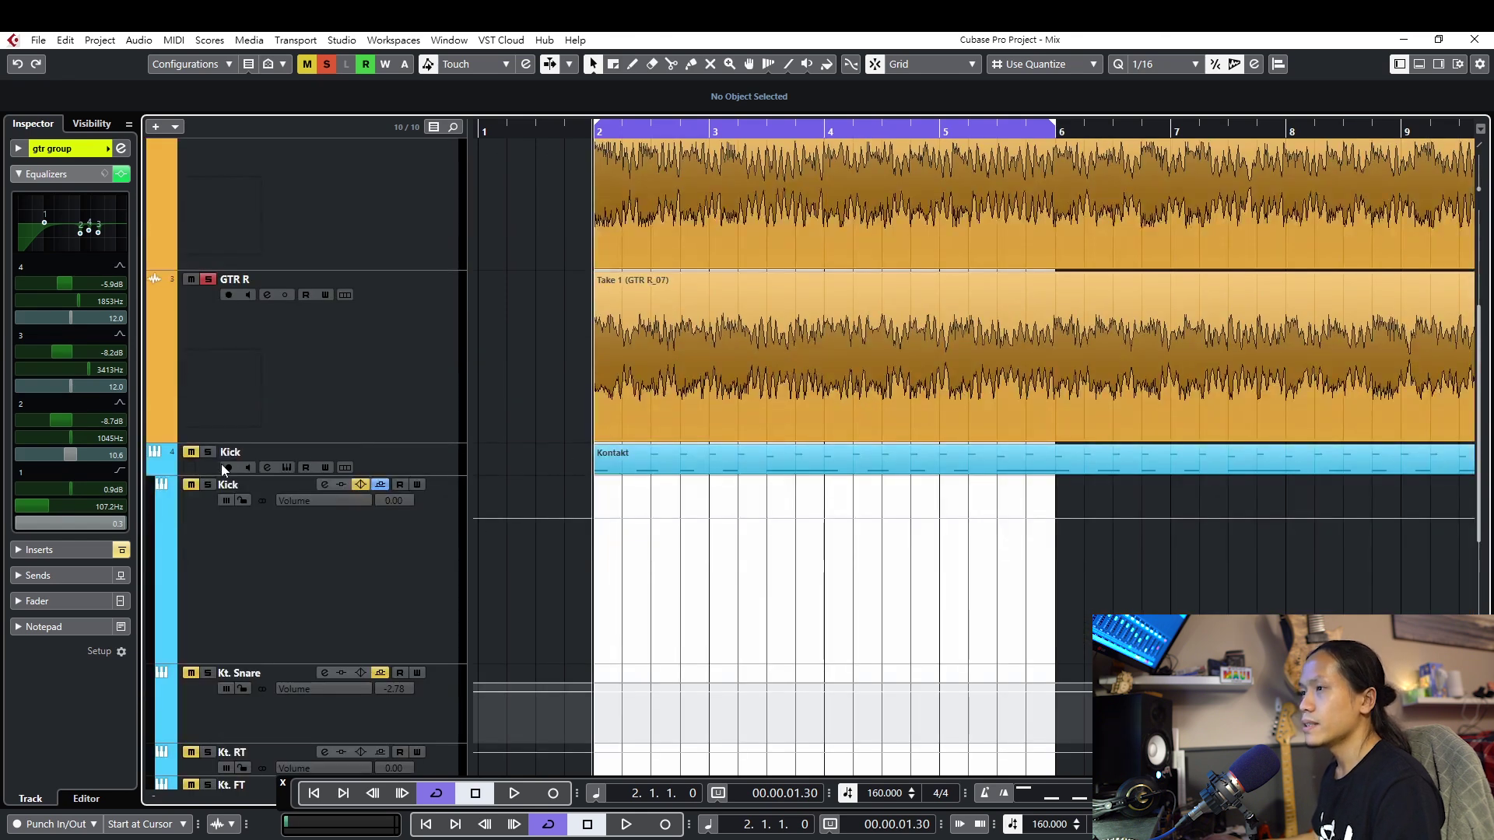
left_click(208, 453)
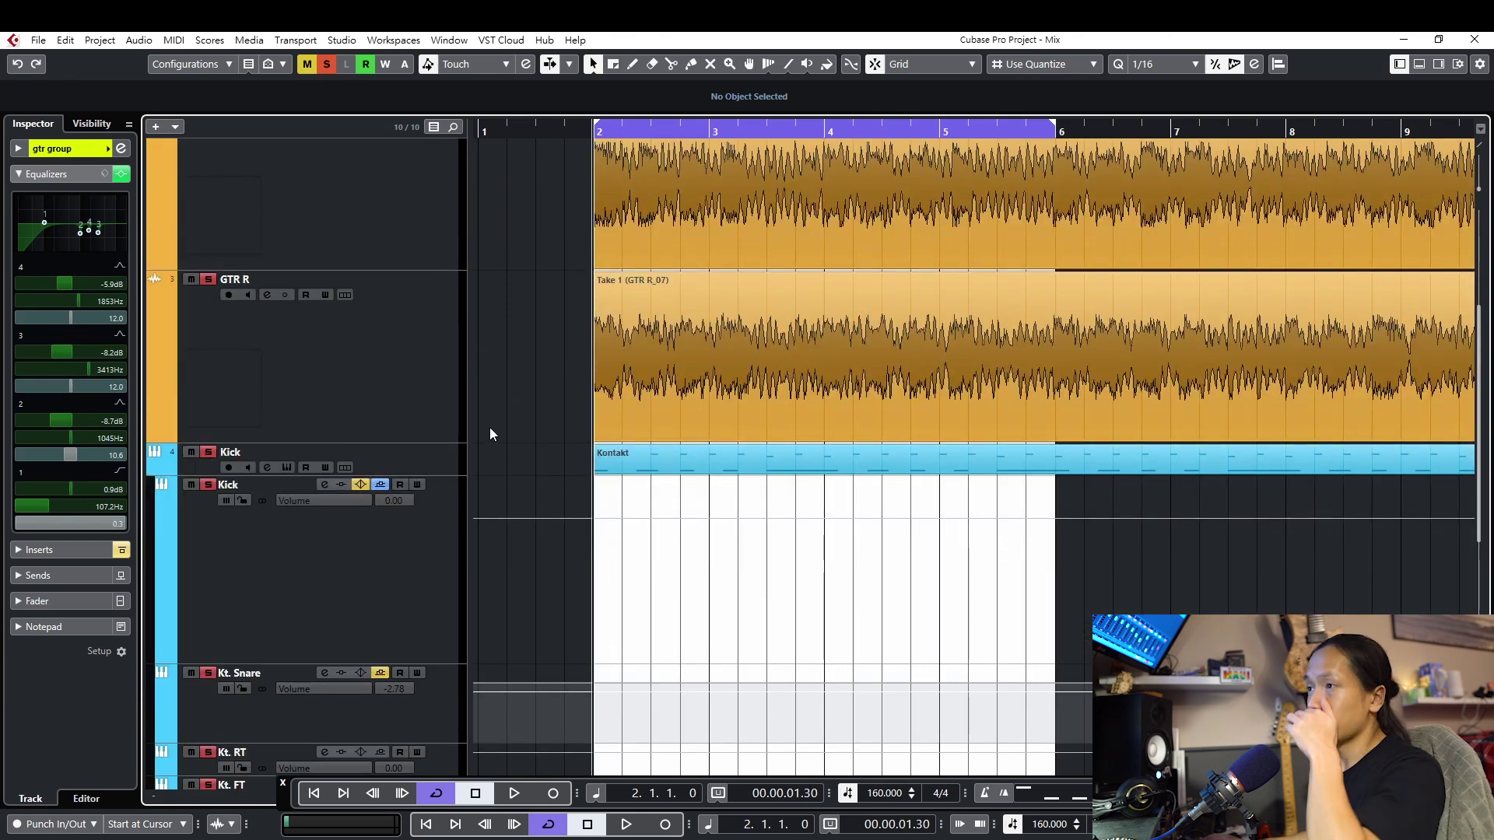
scroll(490, 430, "up", 2)
scroll(490, 434, "up", 2)
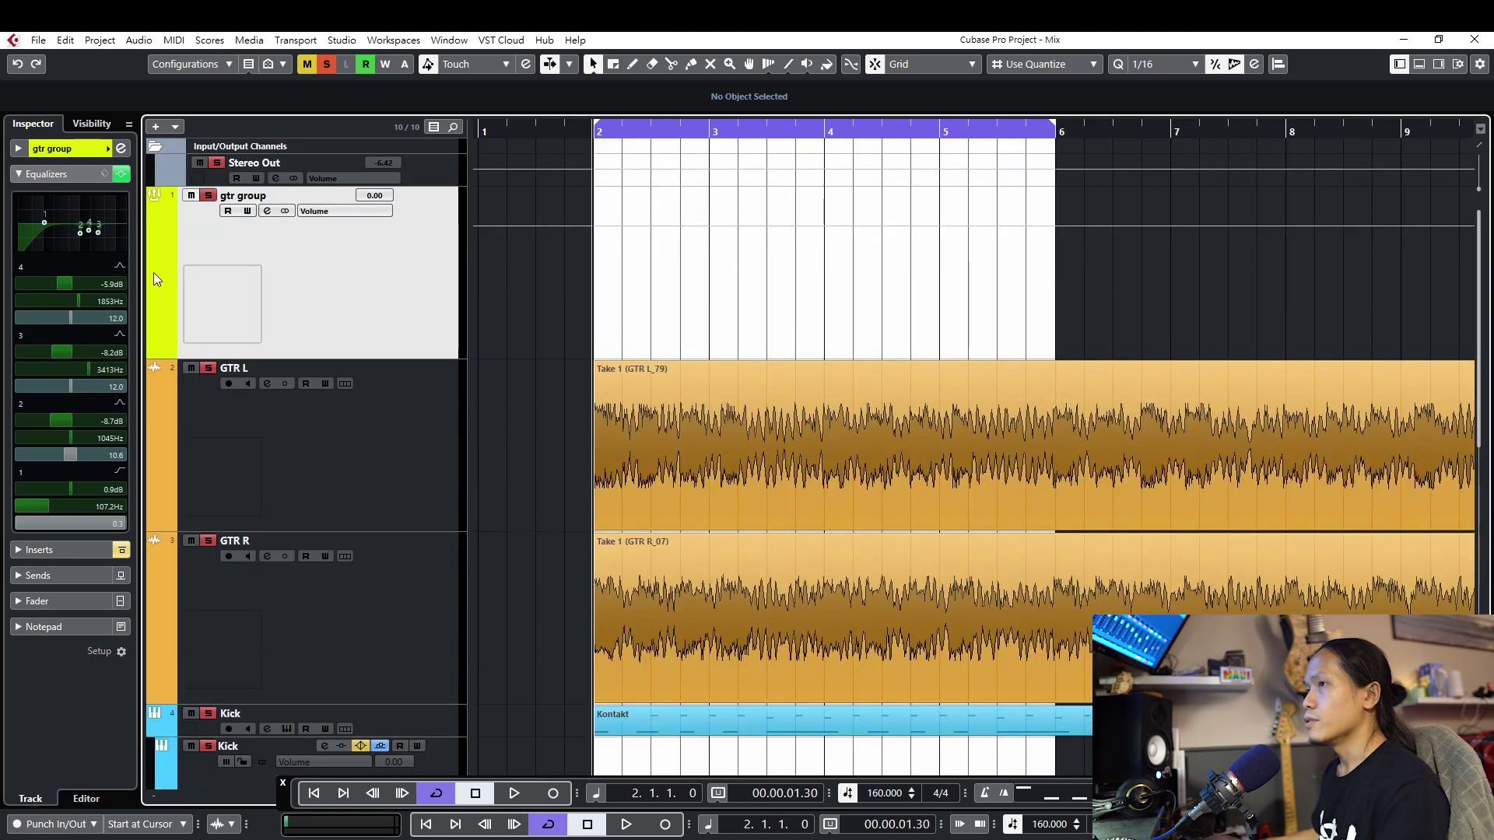
Compare the guitars and drums loop with the gtr group equalizer bypassed and active
left_click(121, 178)
key("space")
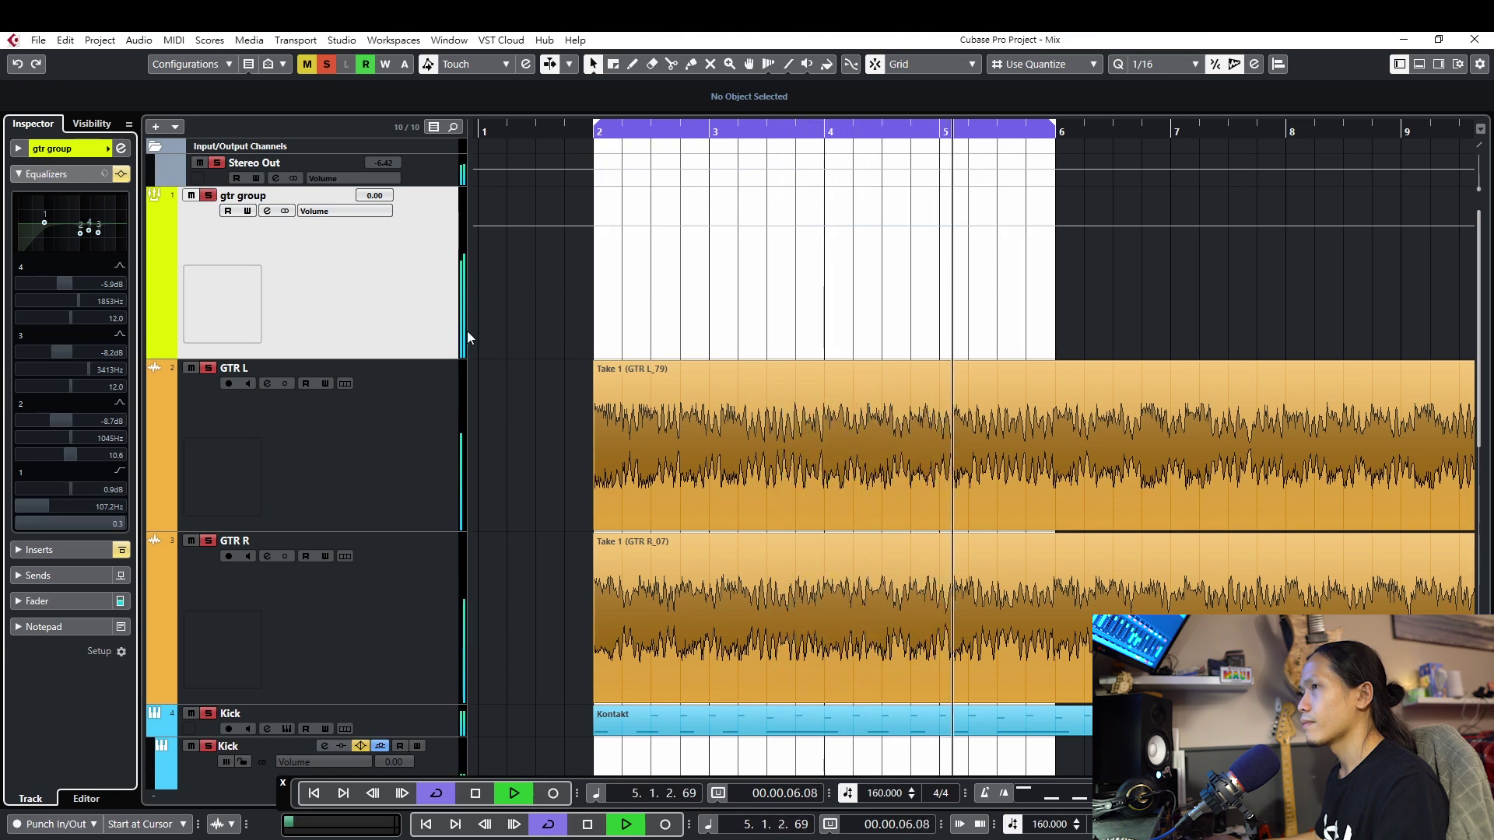
left_click(120, 174)
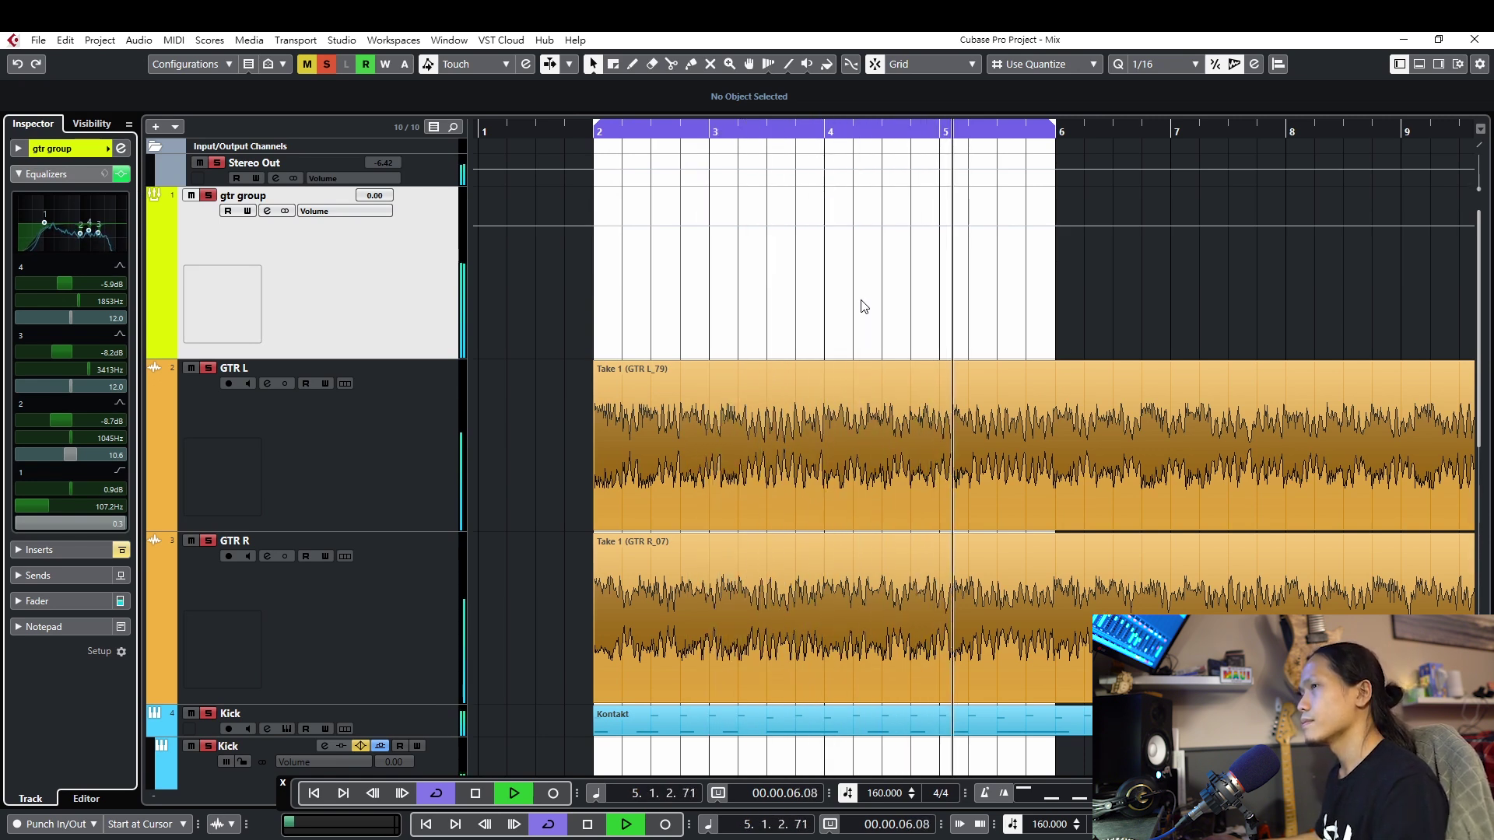
key("space")
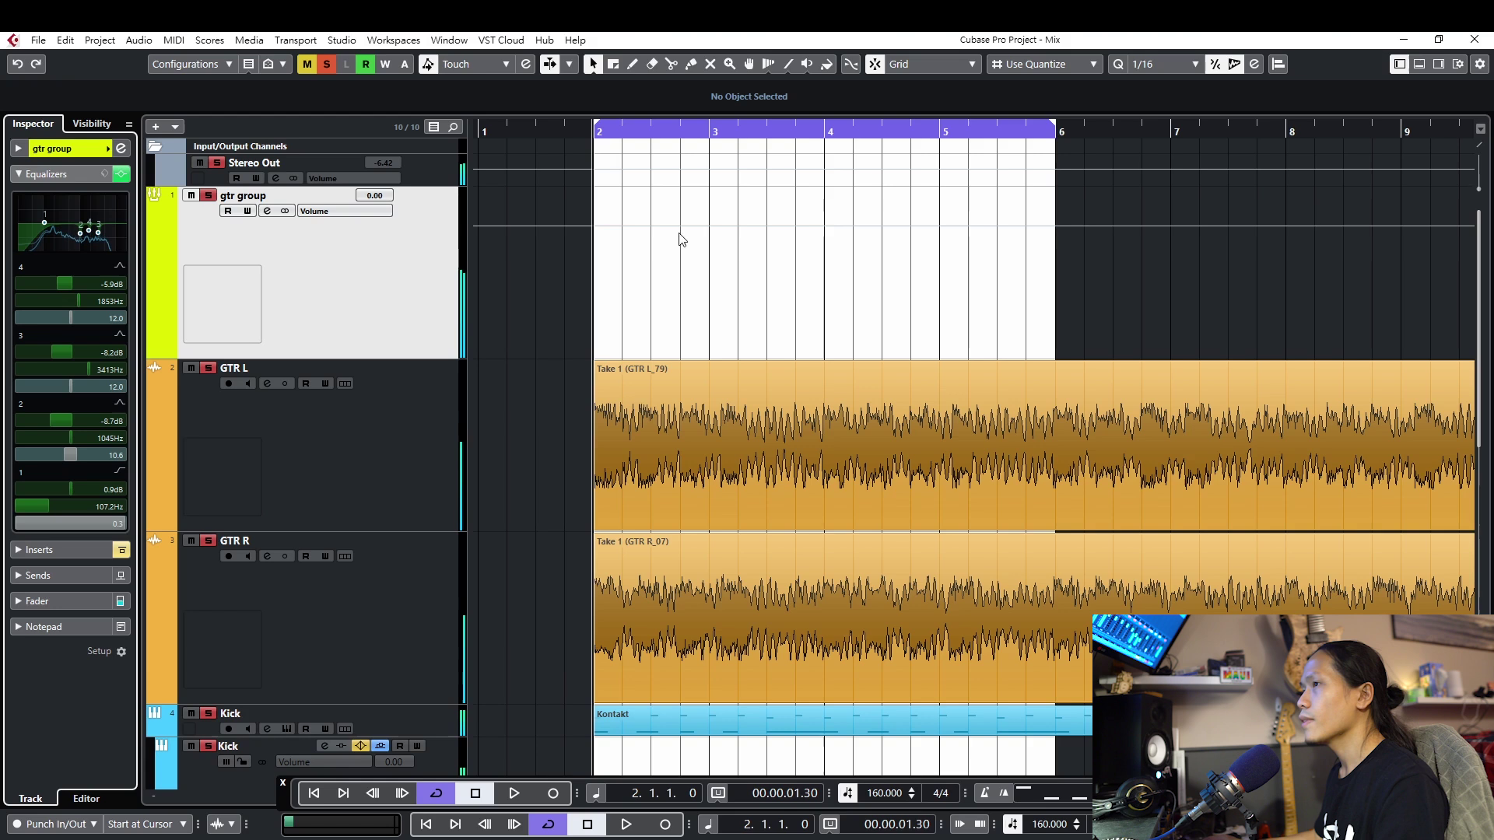
Reopen the gtr group channel settings, move the window clear of the track list and set the pre gain to 1.5 dB
left_click(267, 211)
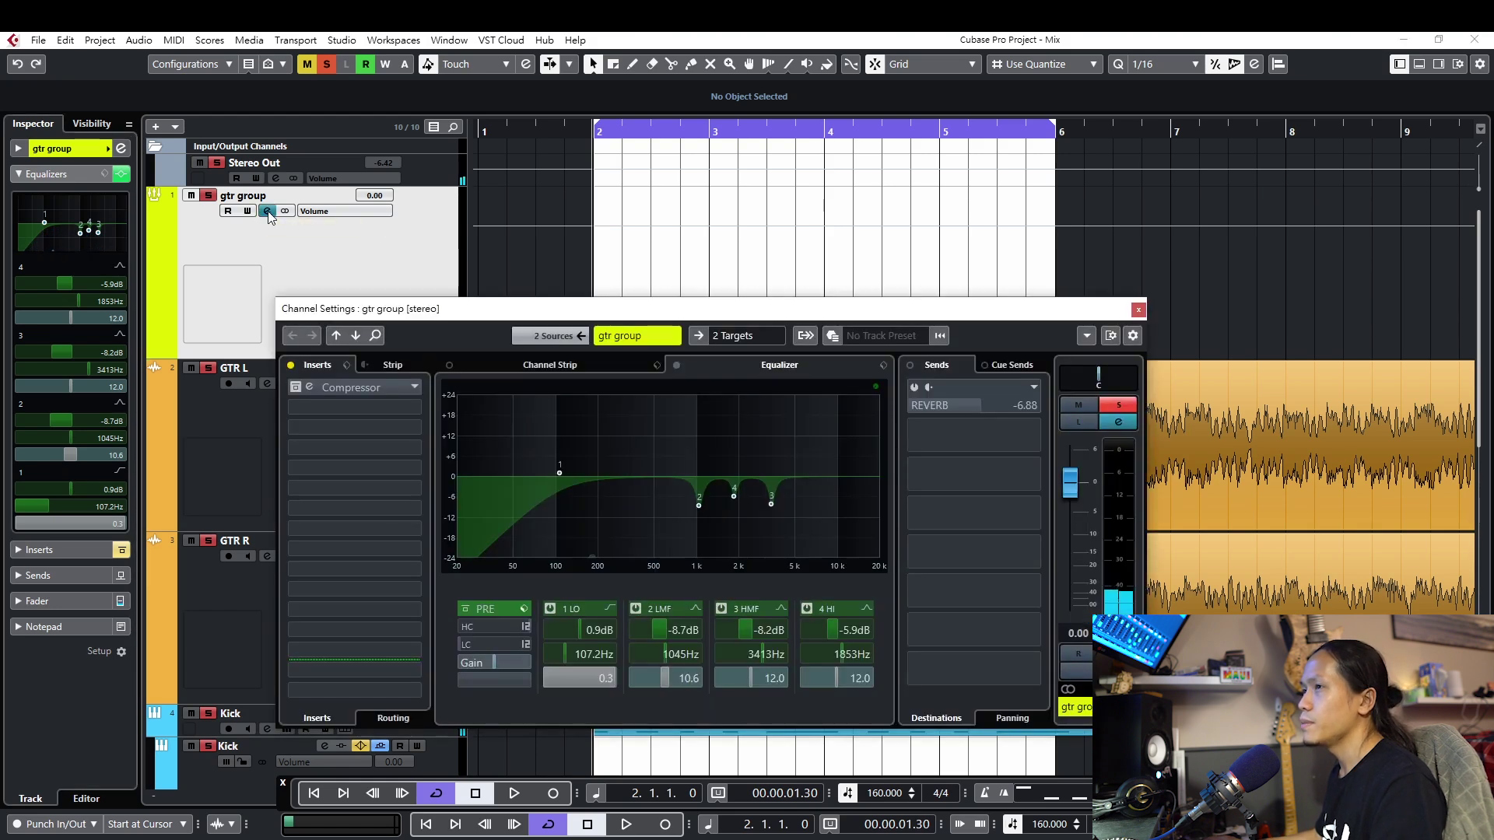
left_click_drag(486, 308, 658, 179)
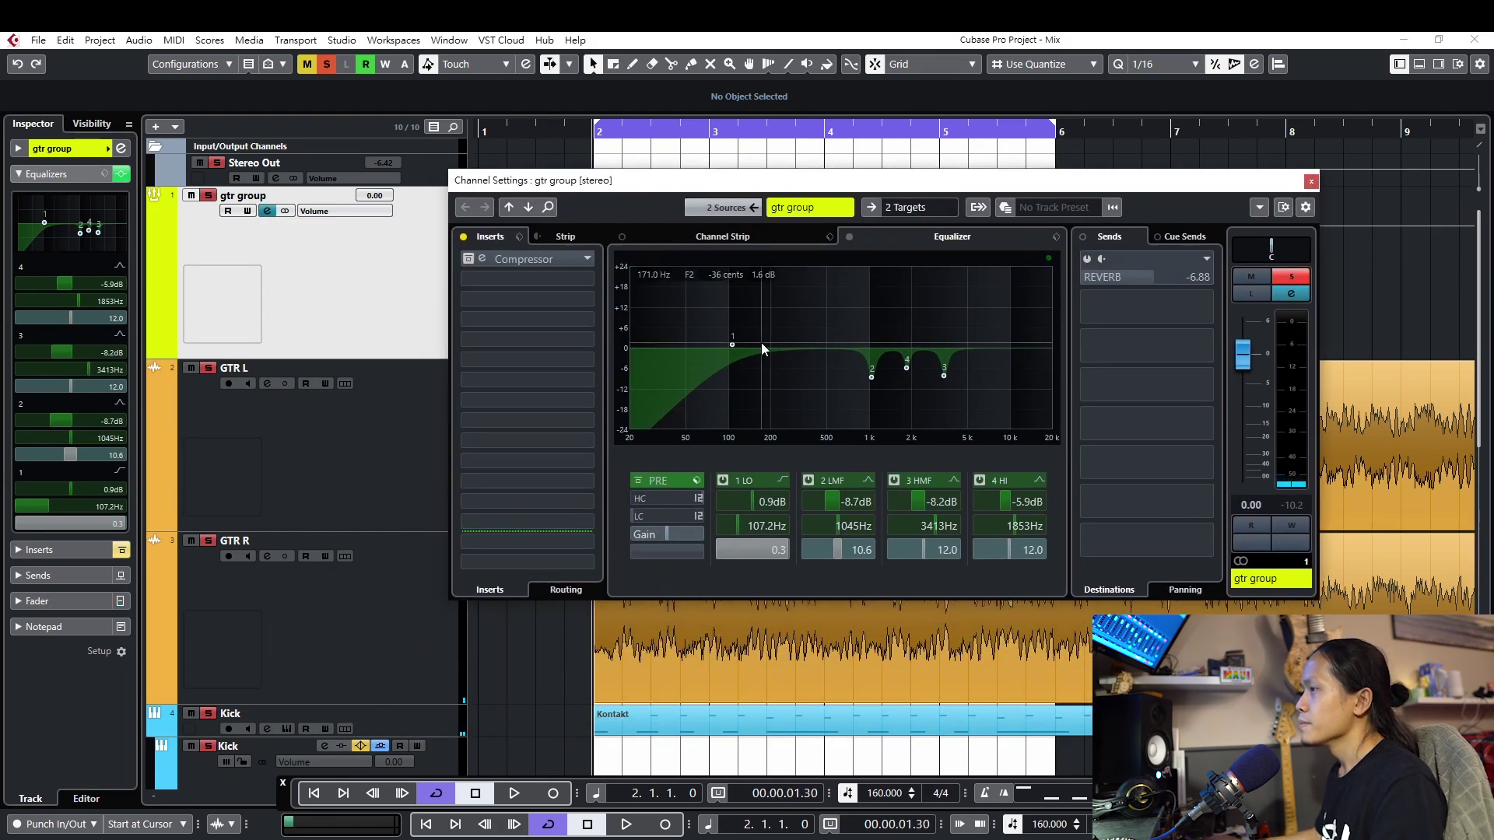
left_click_drag(759, 188, 821, 177)
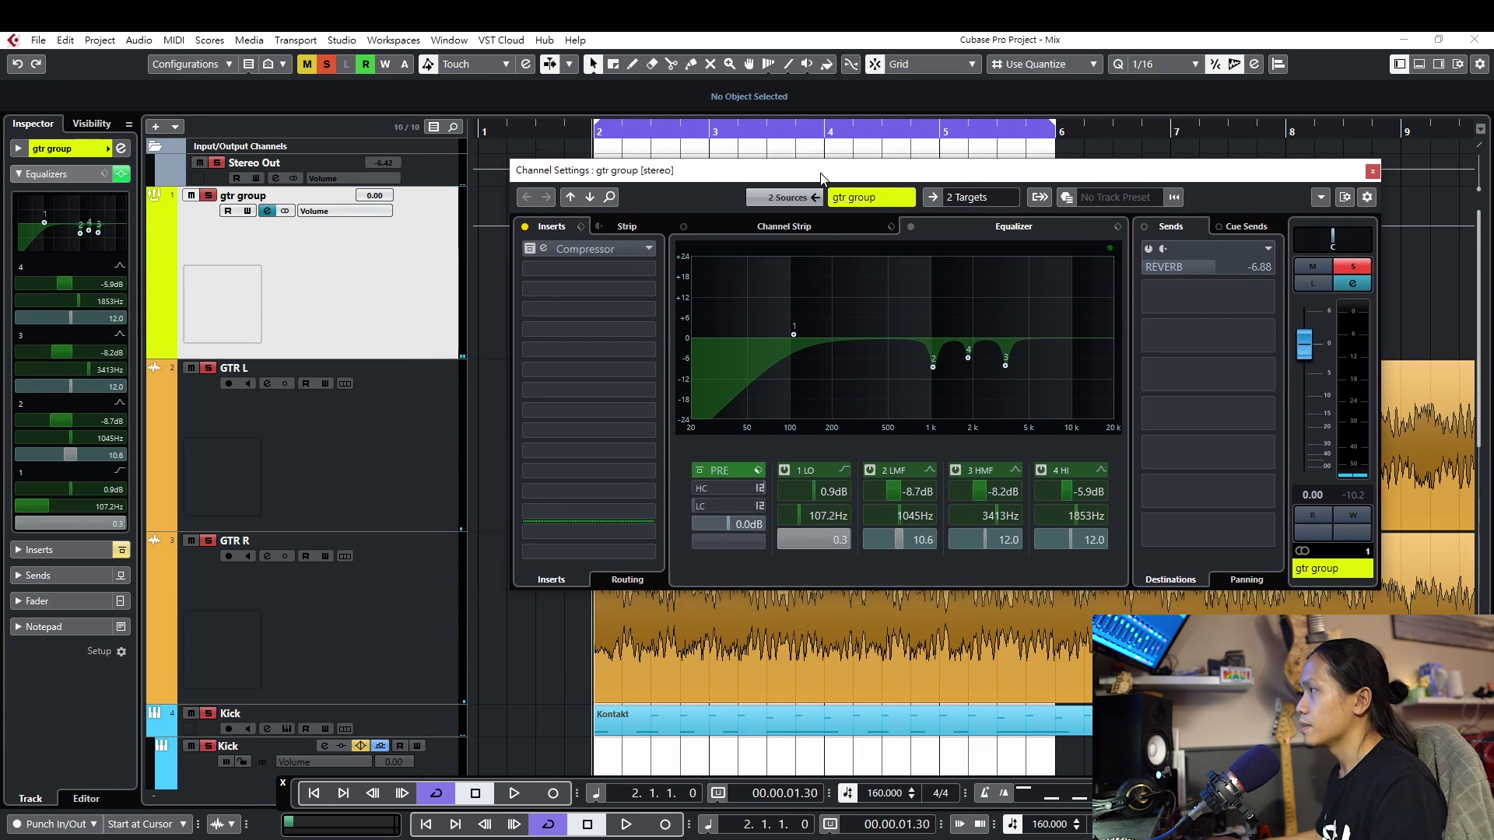
double_click(736, 522)
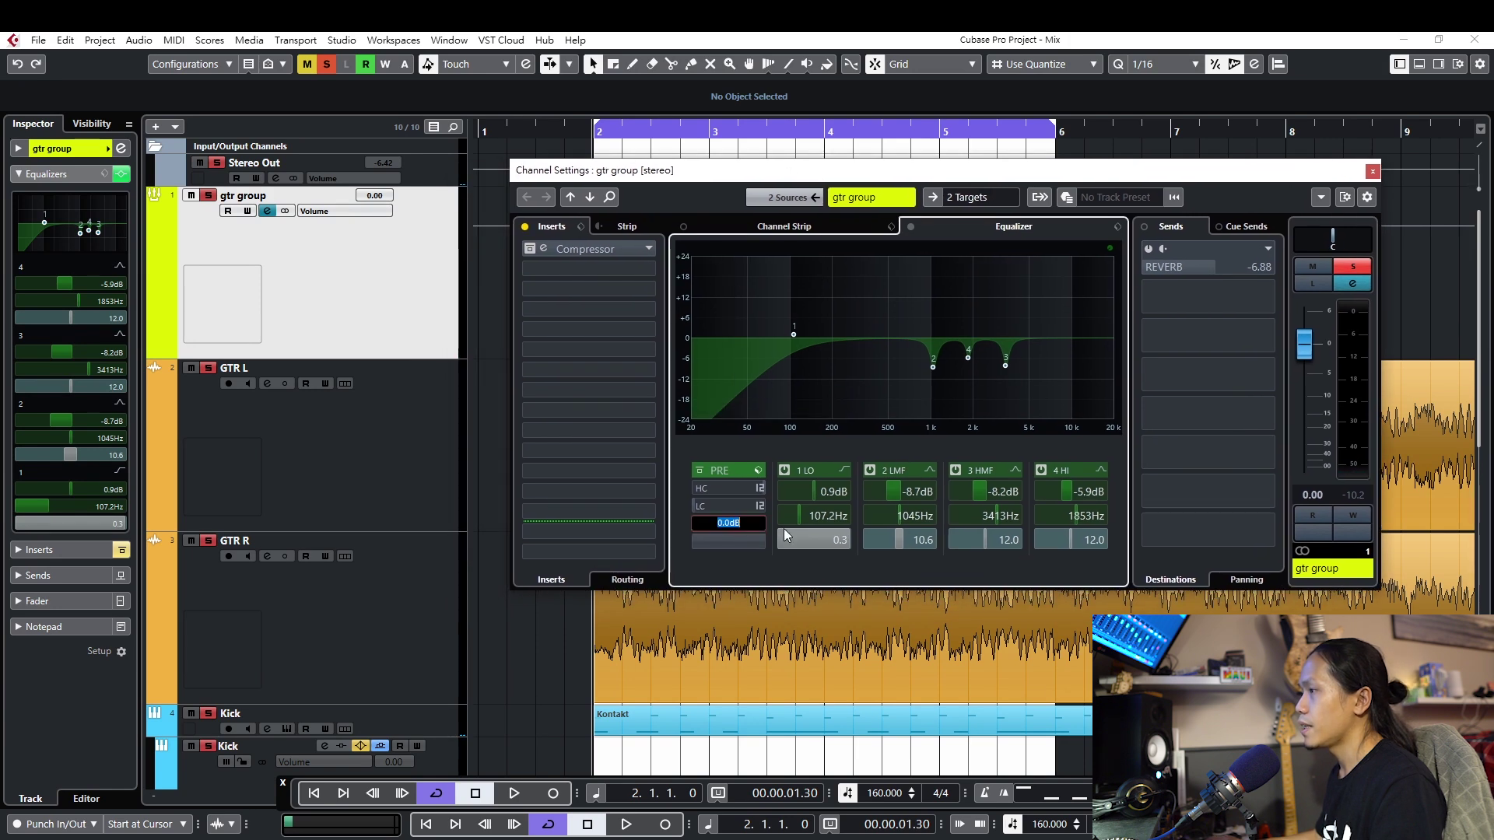
type("1.5")
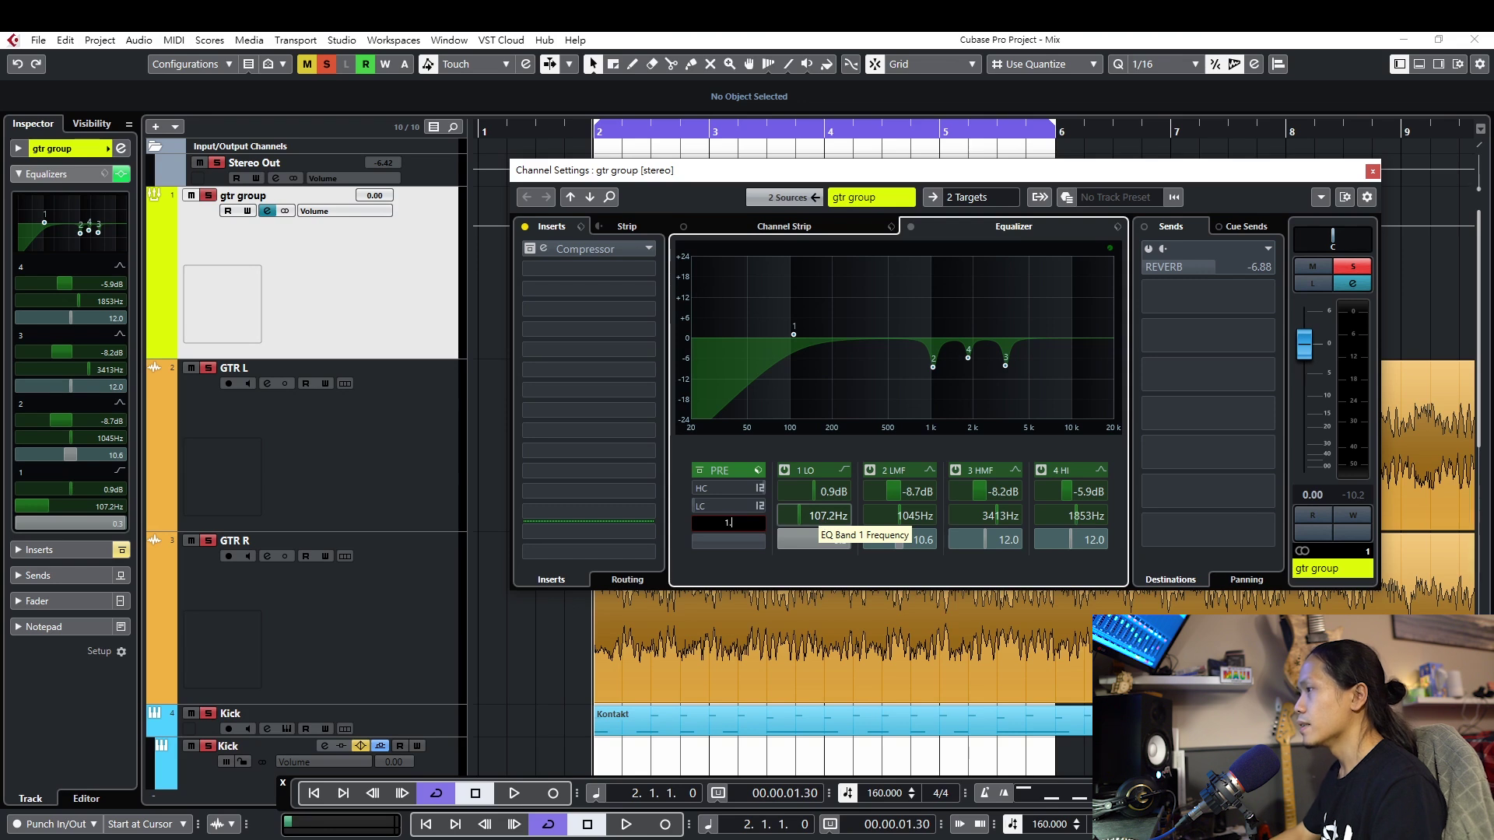
key("Return")
Play the loop, compare the equalizer bypassed and active with the new pre gain, and recheck the pre gain value
key("space")
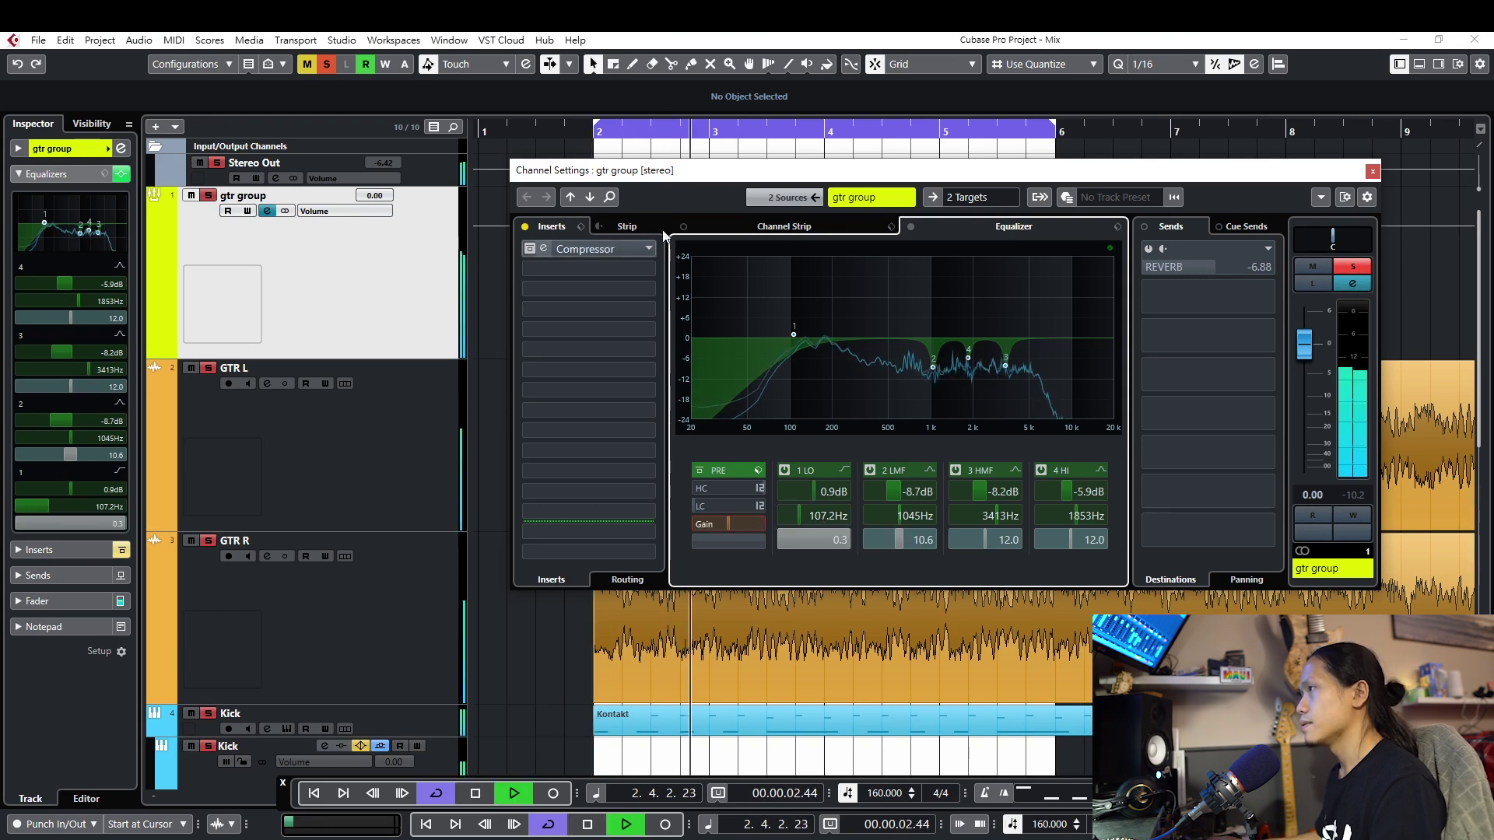
left_click(911, 226)
left_click(910, 227)
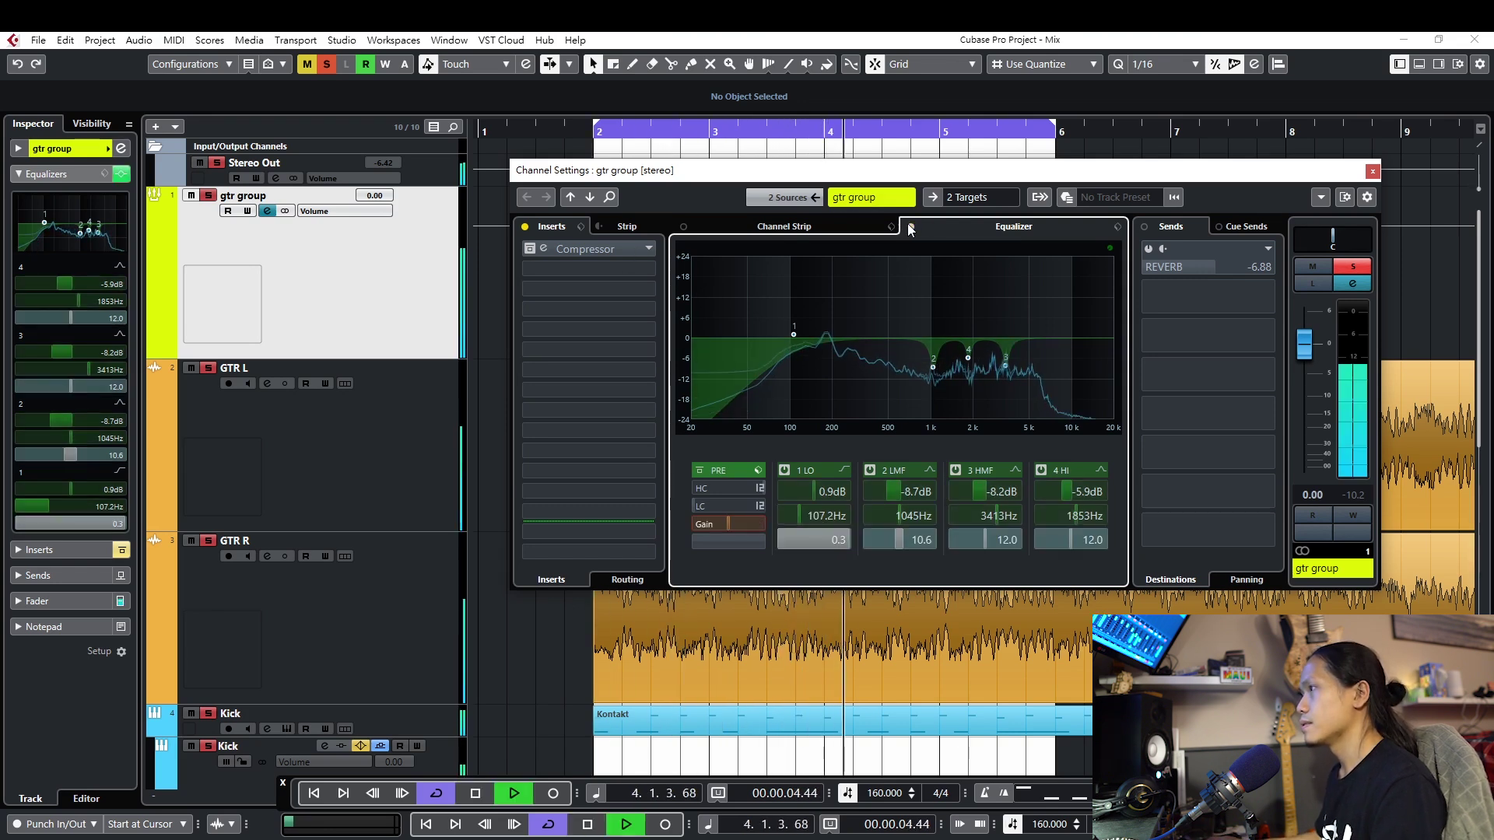
double_click(739, 521)
key("Return")
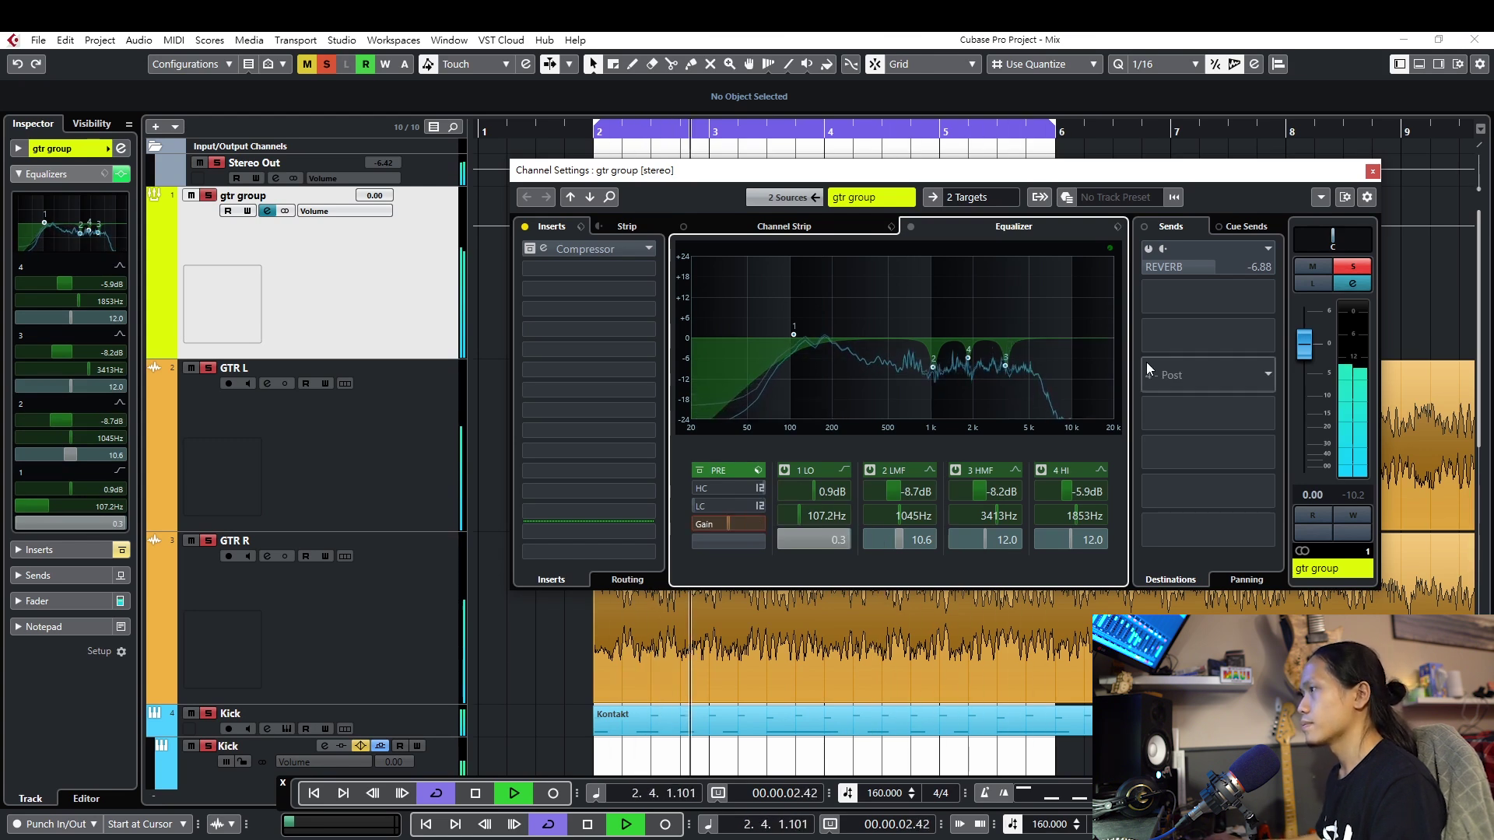
Close the gtr group channel settings, compare the full loop with the guitar equalizer bypassed and active, and stop playback
left_click_drag(1147, 170, 978, 259)
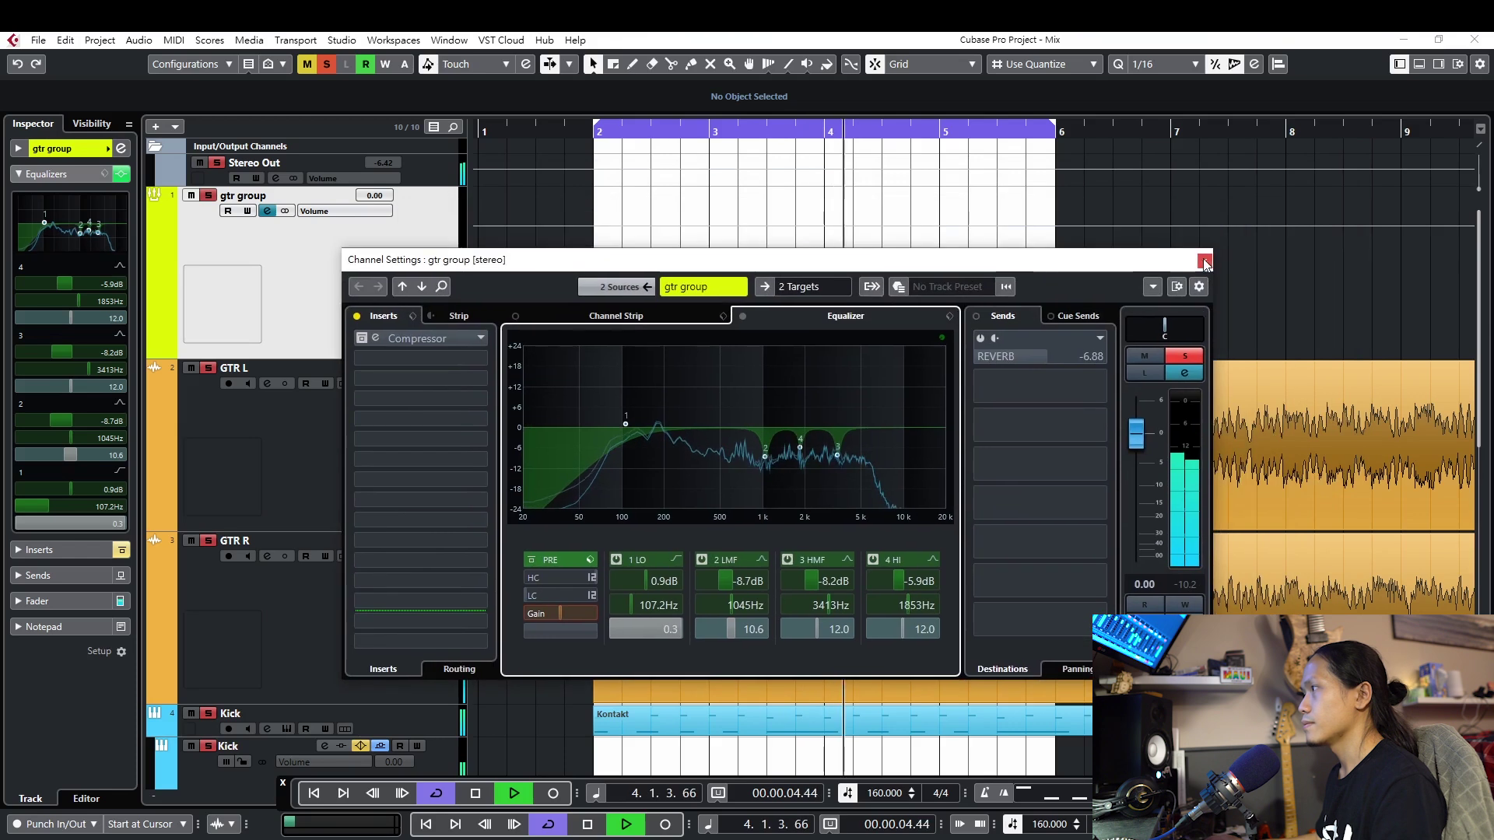
key("Escape")
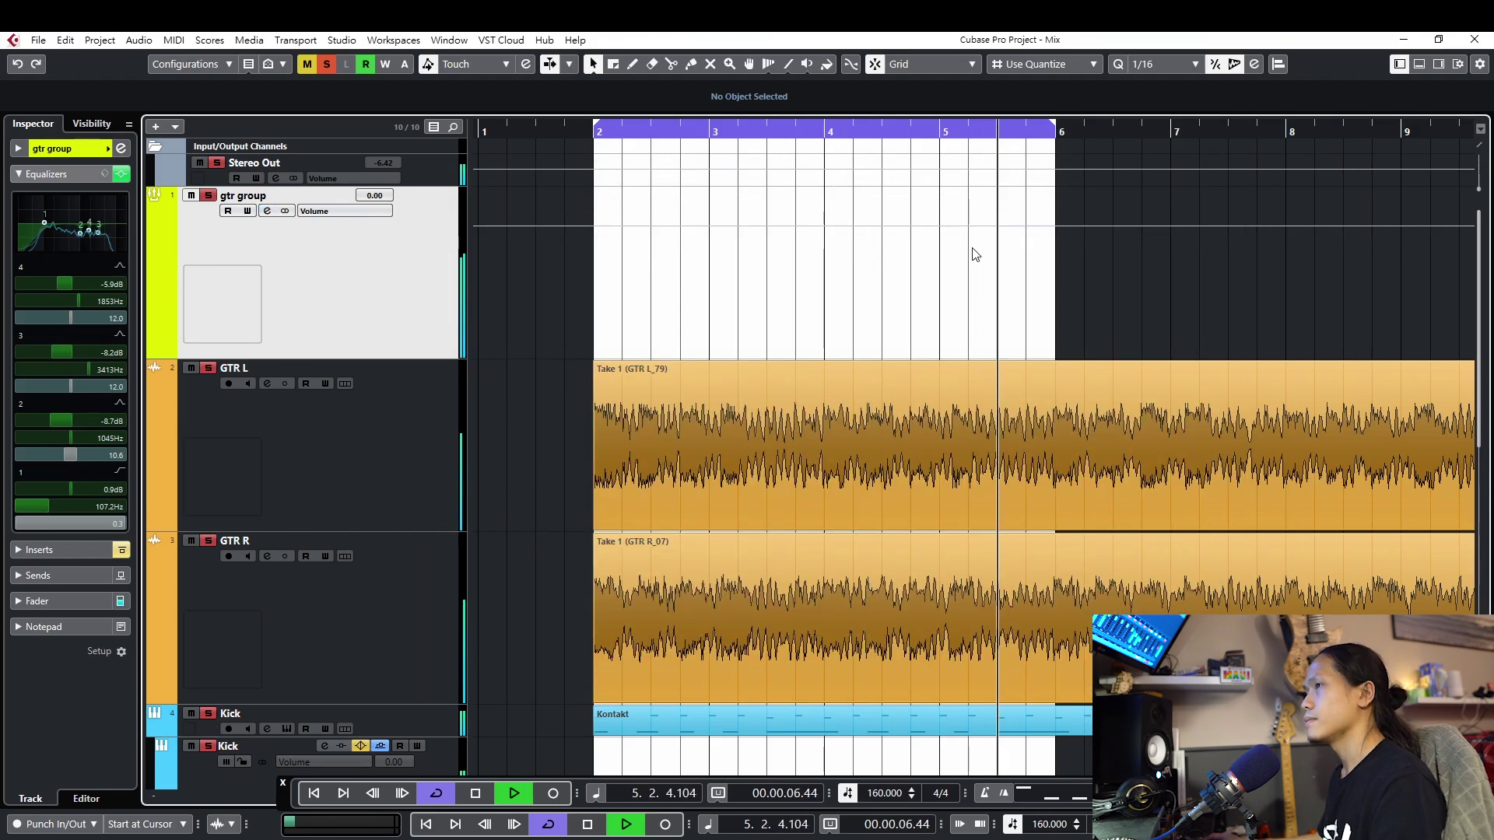
left_click(121, 175)
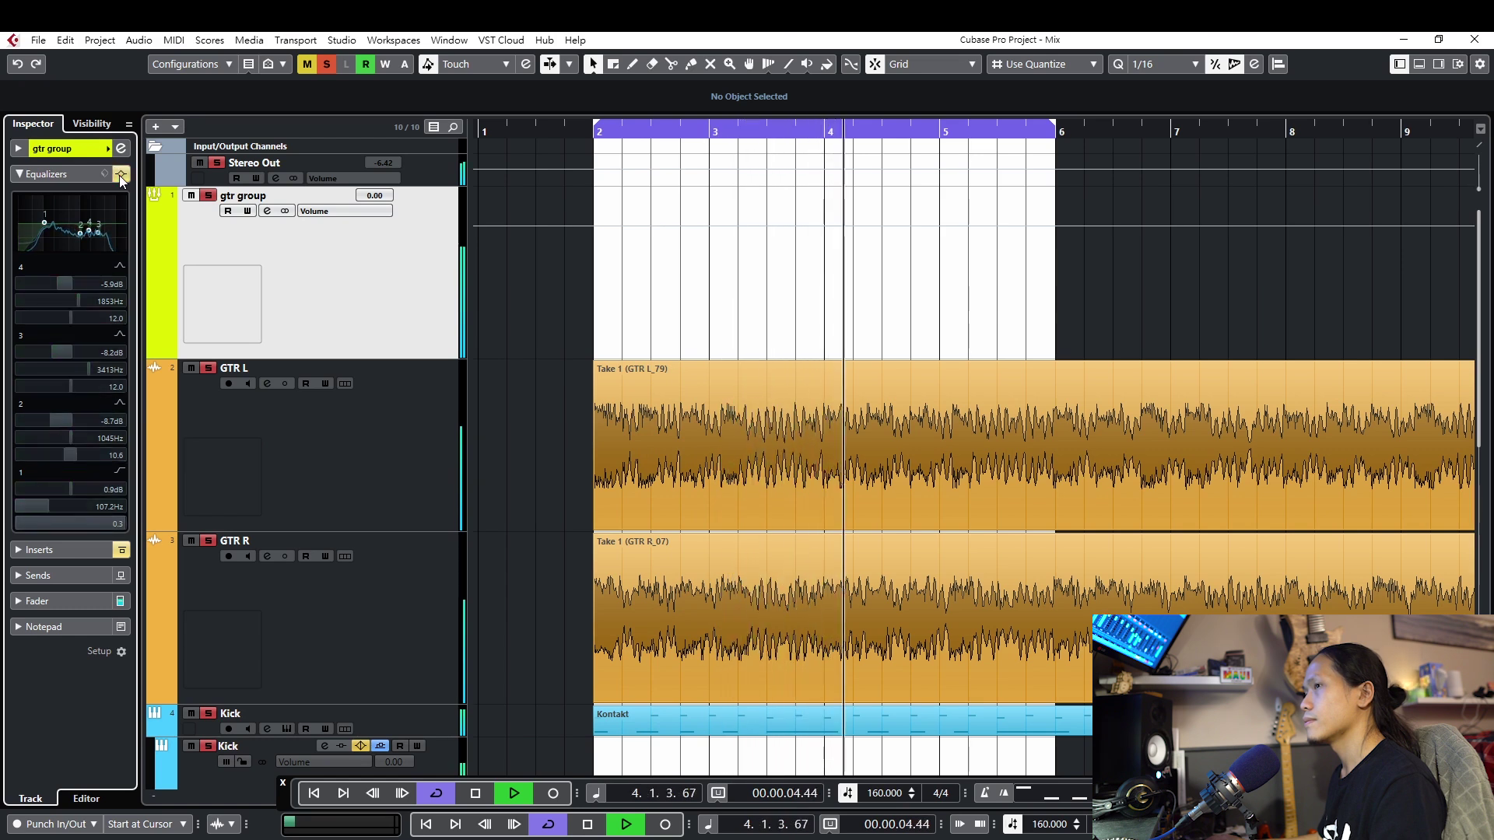
left_click(121, 174)
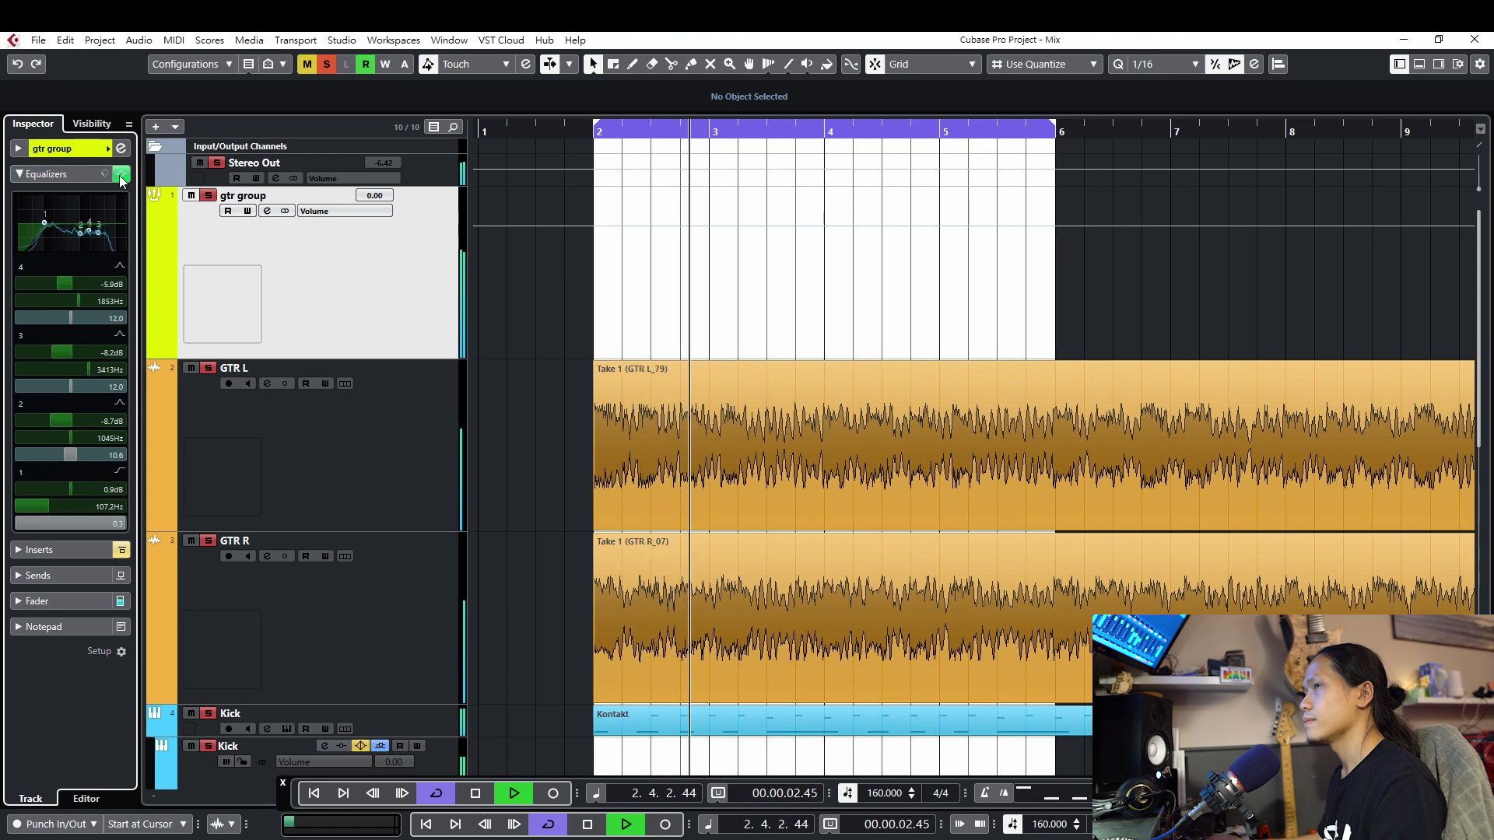
key("space")
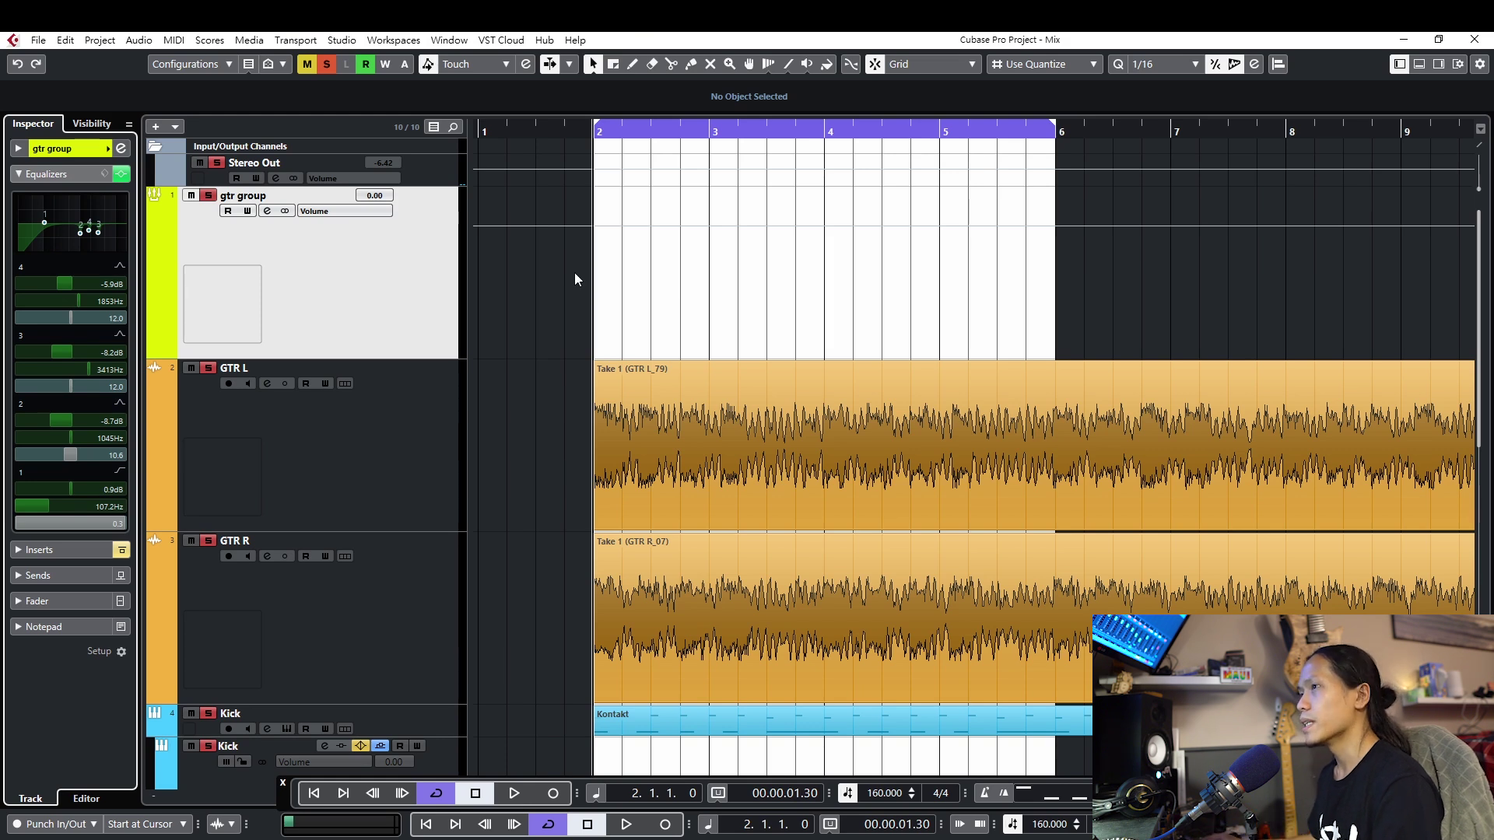
Select the Kick output channel beneath the Kick instrument track
scroll(395, 268, "down", 3)
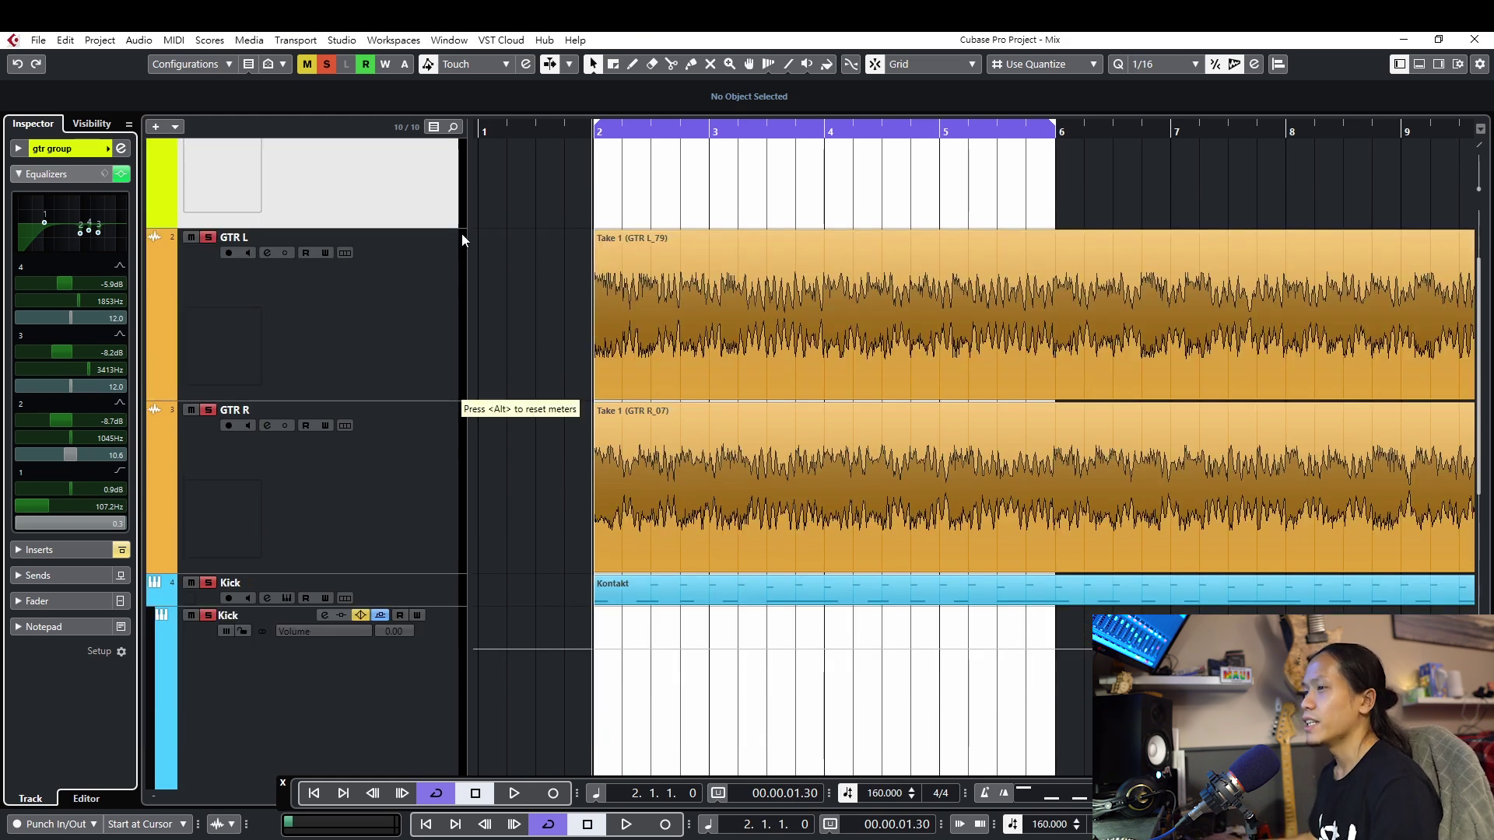
scroll(460, 233, "down", 3)
left_click(435, 516)
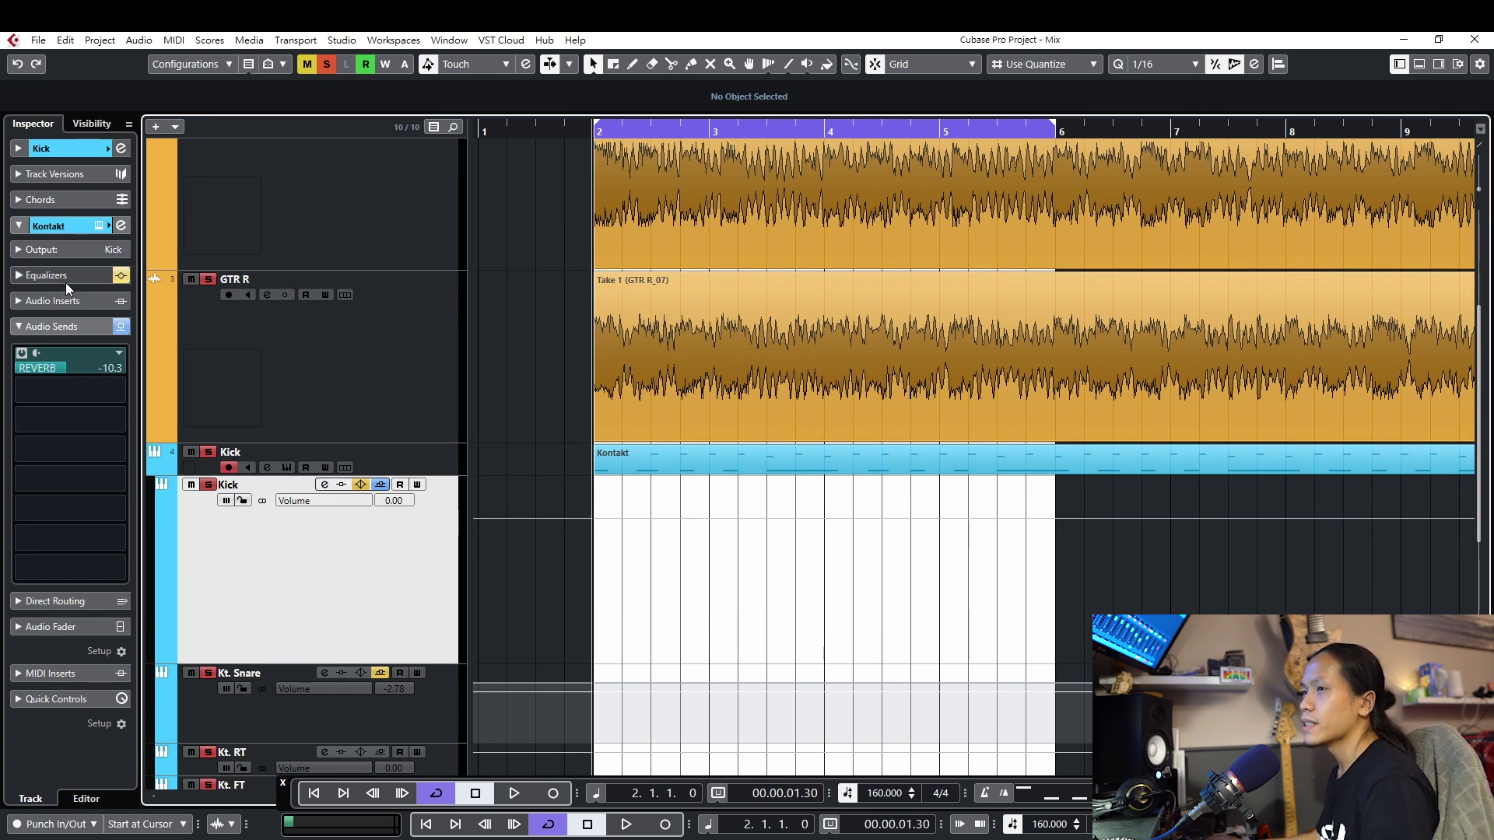
scroll(283, 227, "down", 3)
scroll(417, 465, "up", 3)
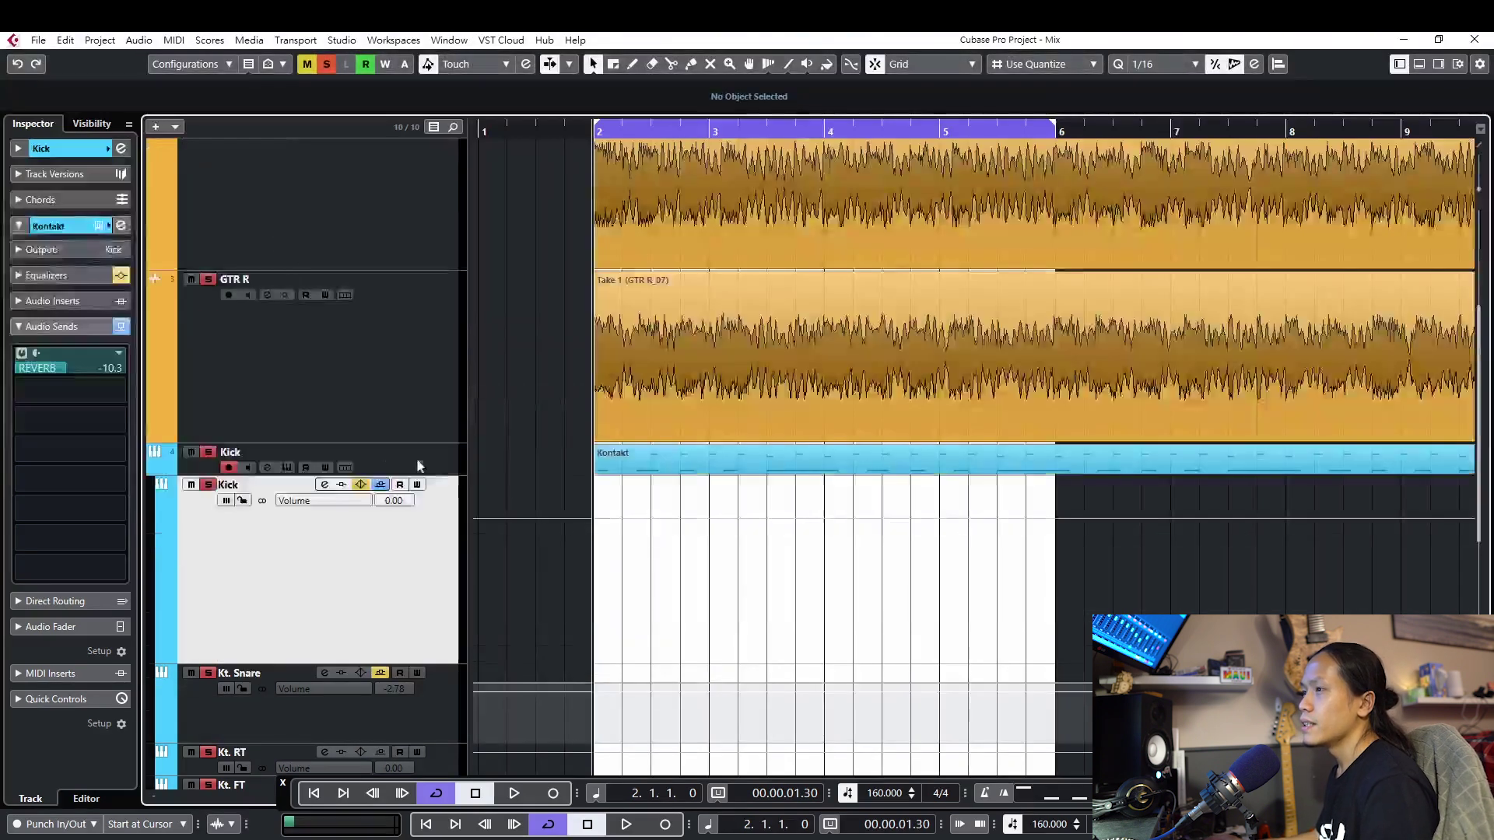
left_click(418, 465)
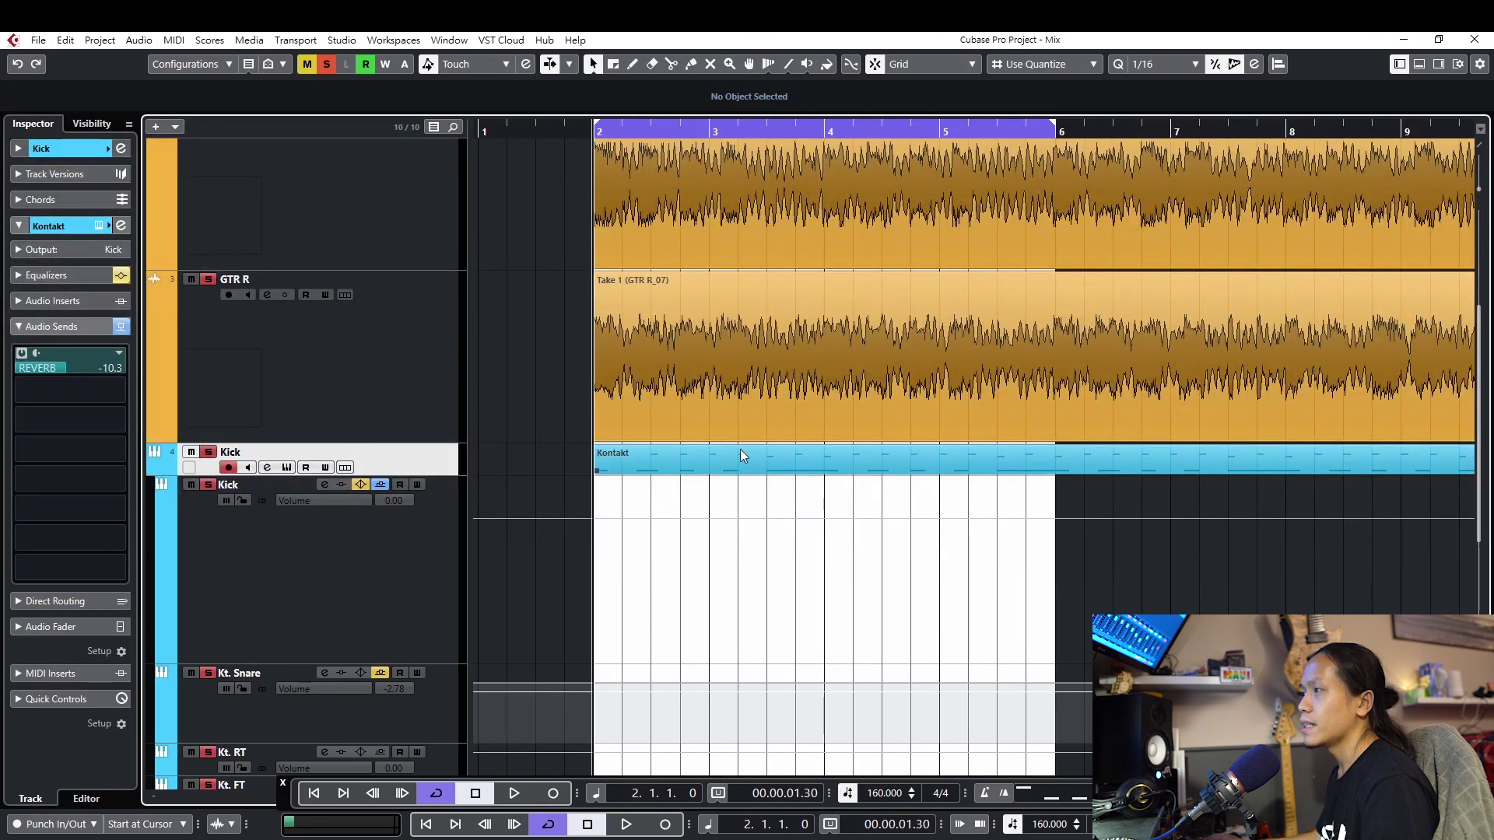
scroll(740, 450, "down", 3)
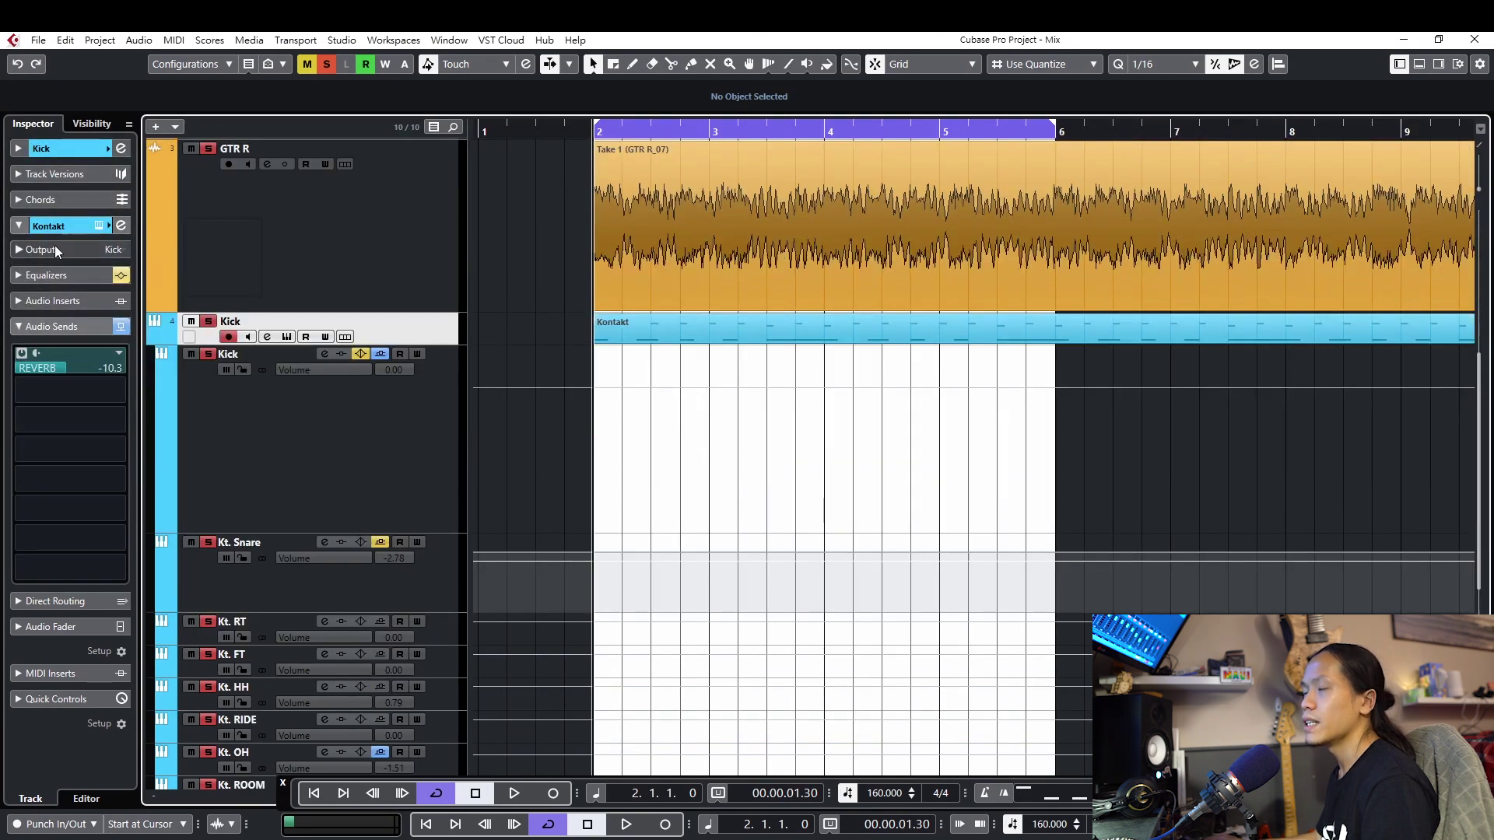
left_click(344, 479)
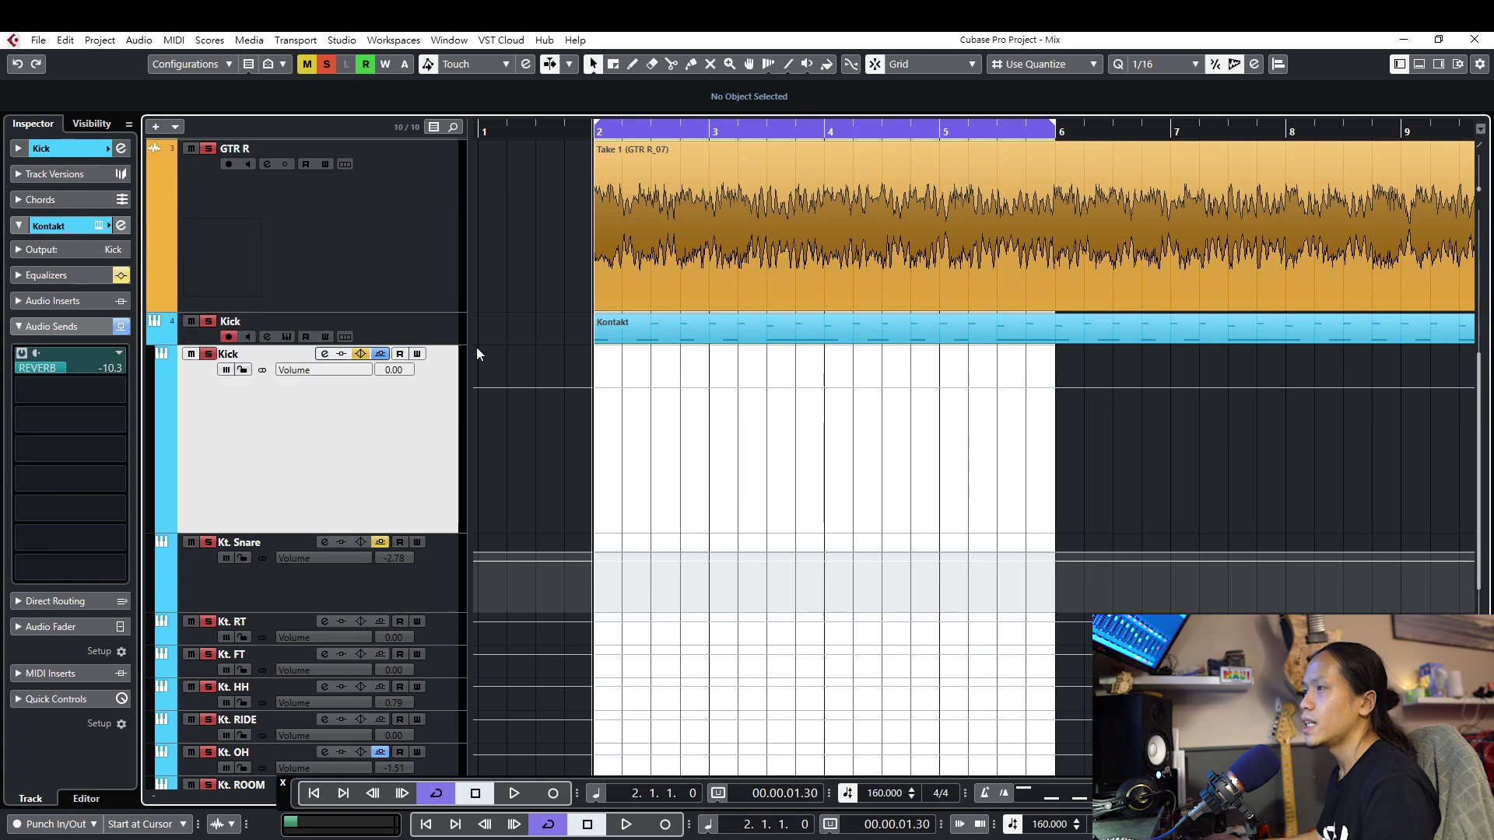
Clear all solos, solo only the Kick output channel and play the loop
left_click(327, 64)
left_click(208, 354)
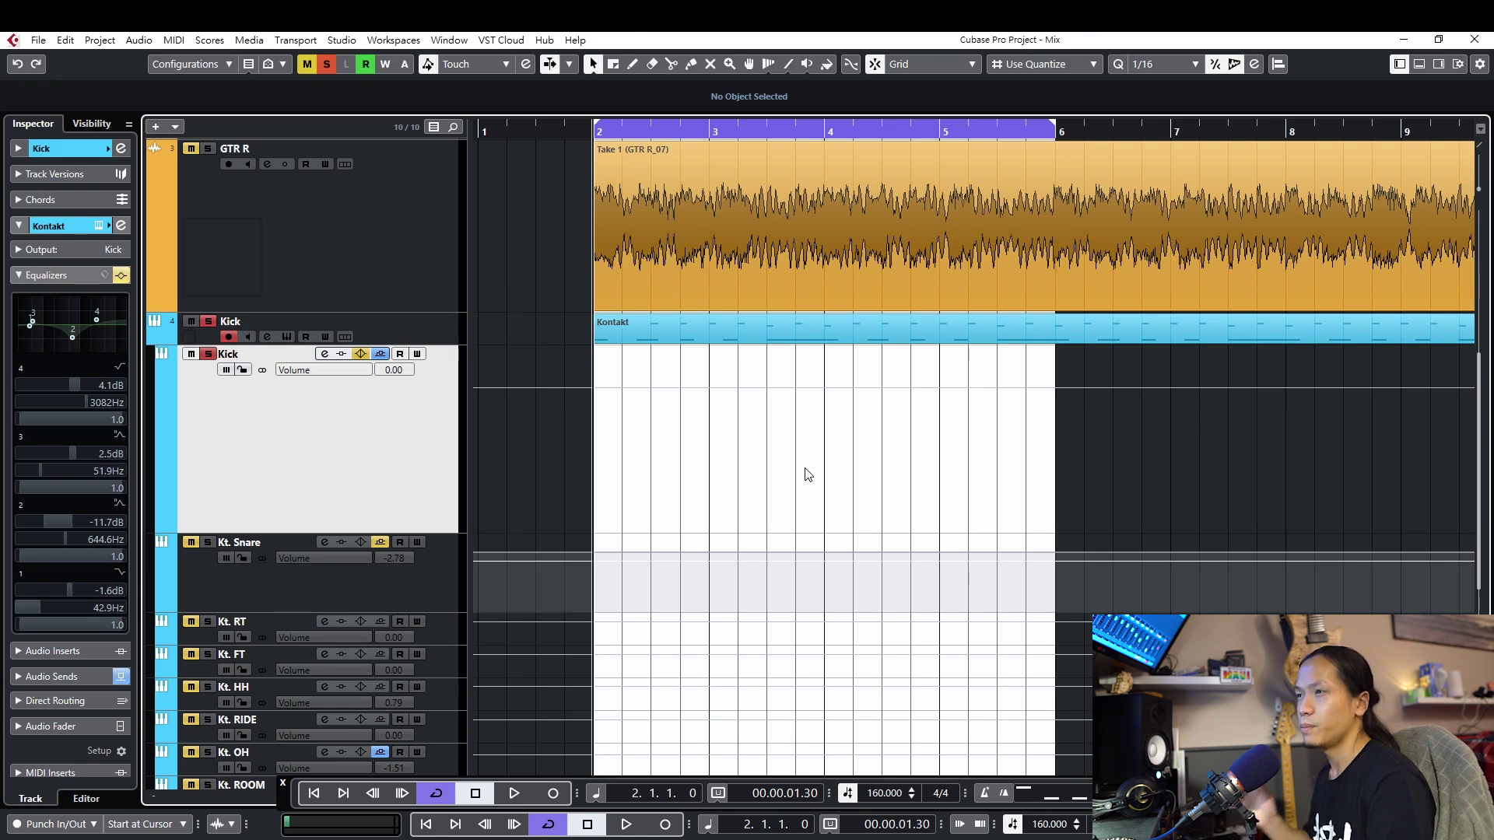
key("space")
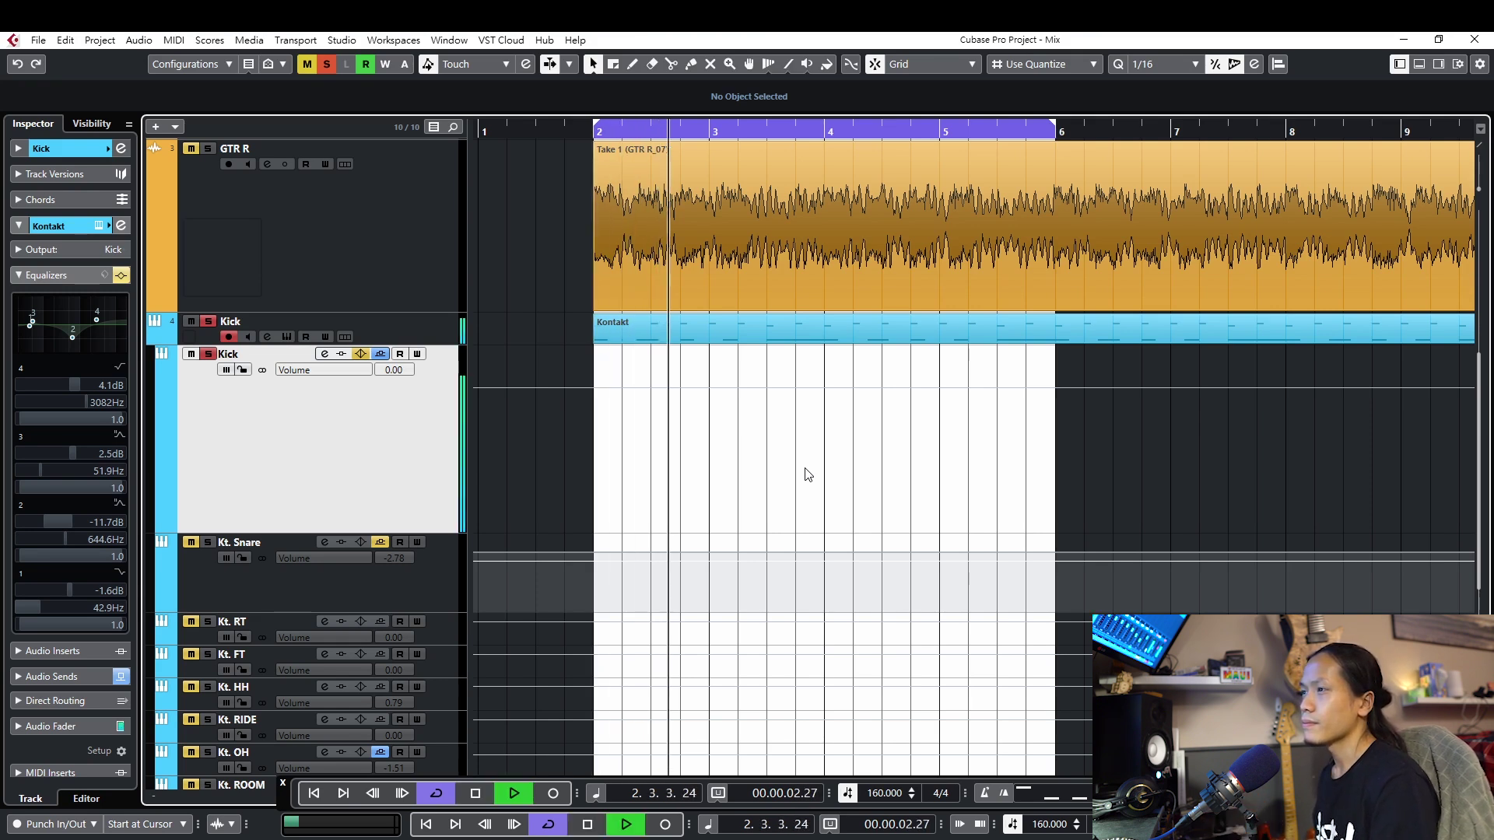
Stop playback, open the Kick output channel's settings and activate its equalizer
key("space")
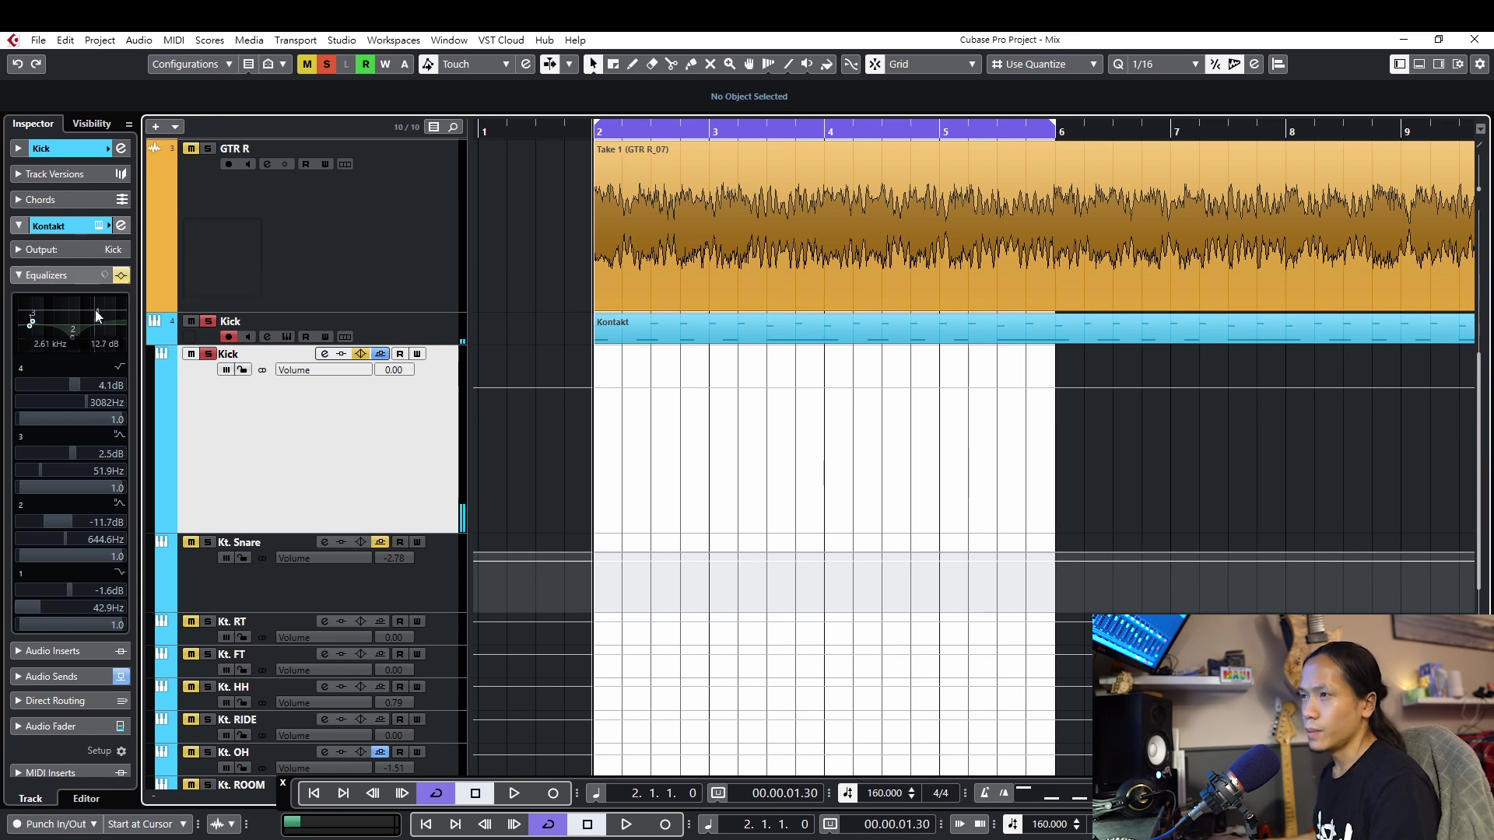
left_click(325, 354)
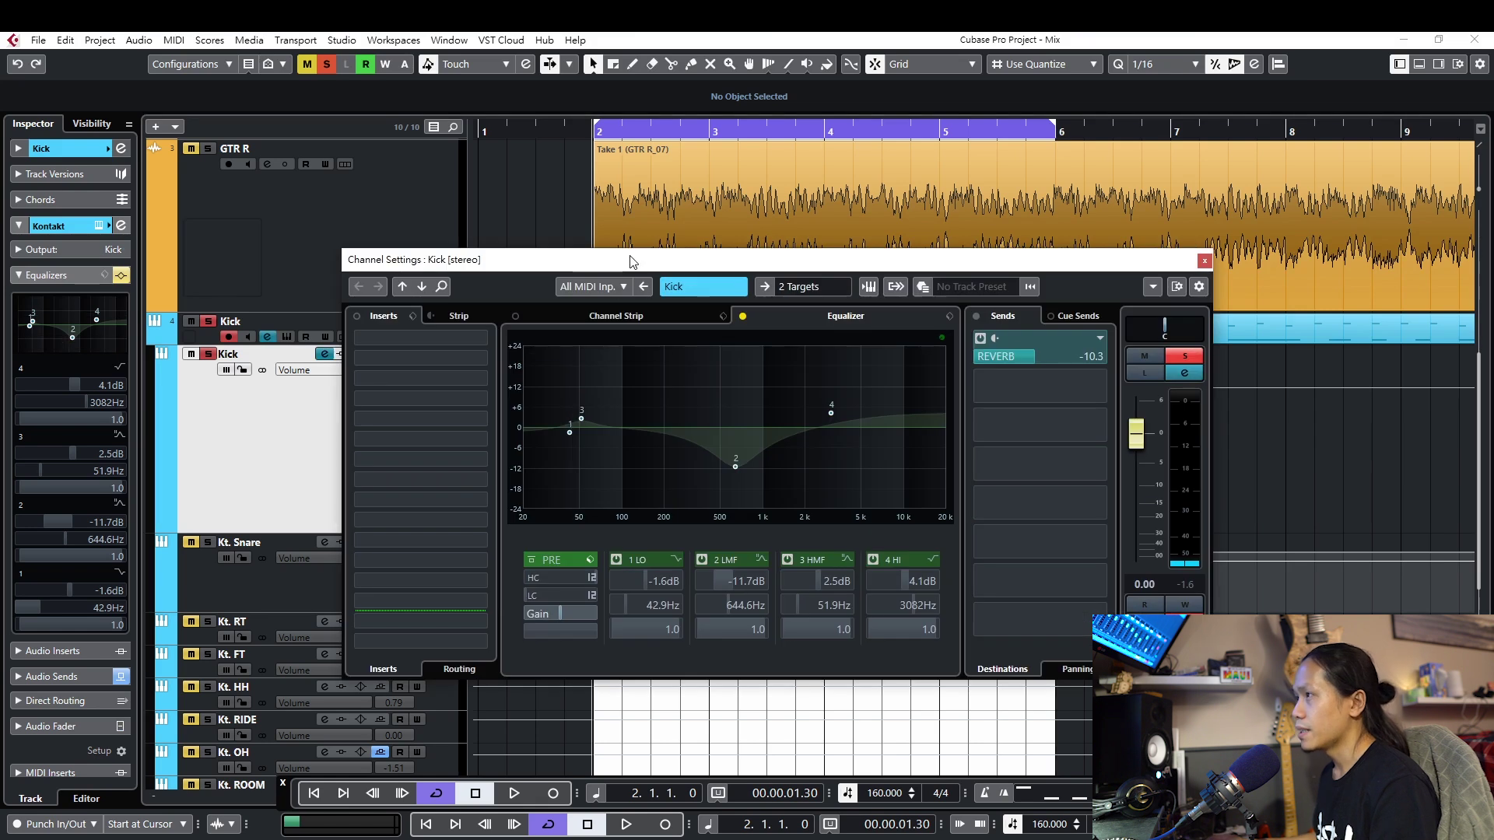
left_click_drag(630, 261, 569, 300)
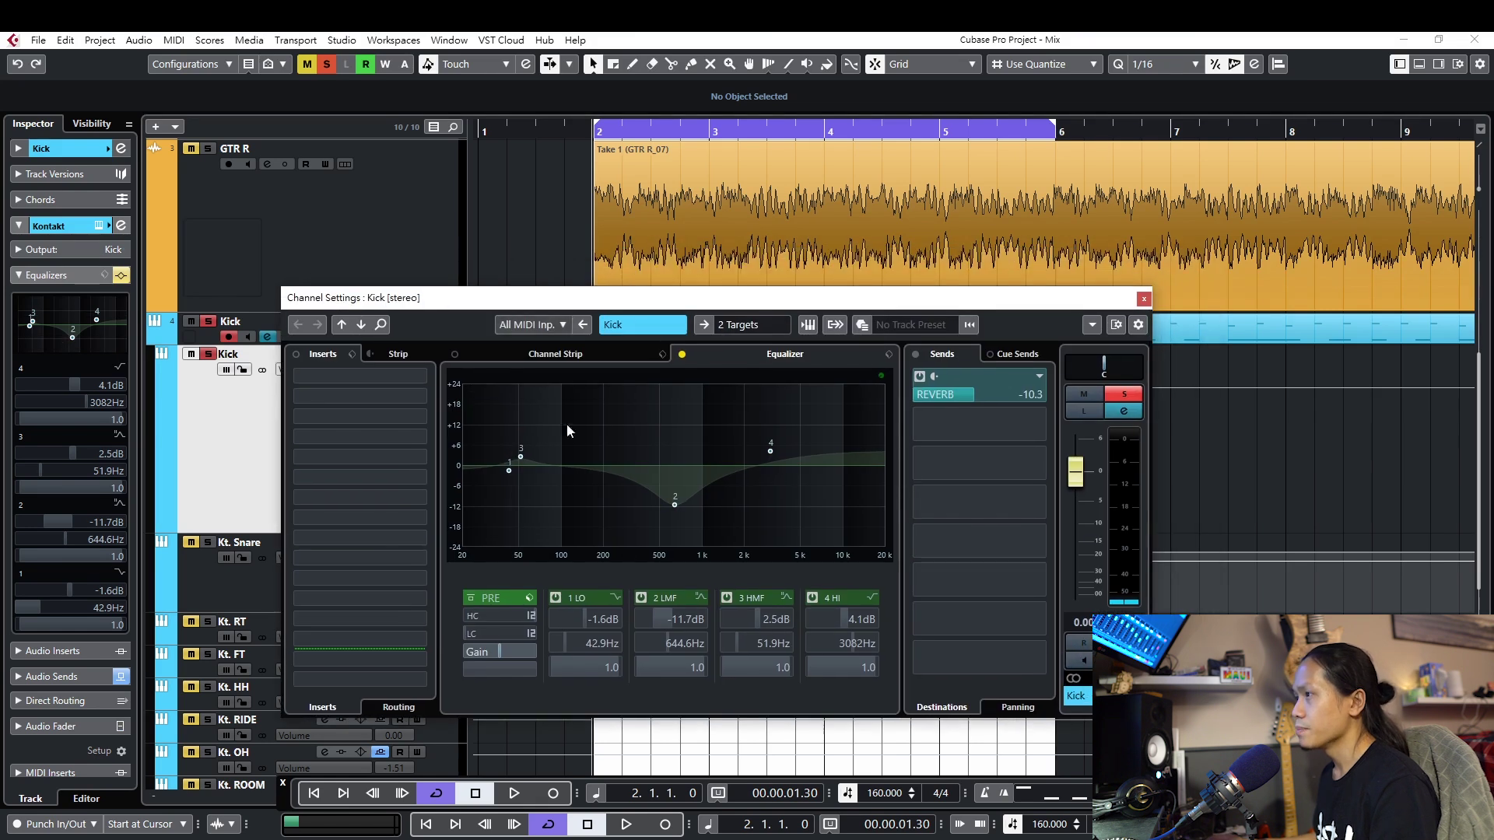
left_click(682, 355)
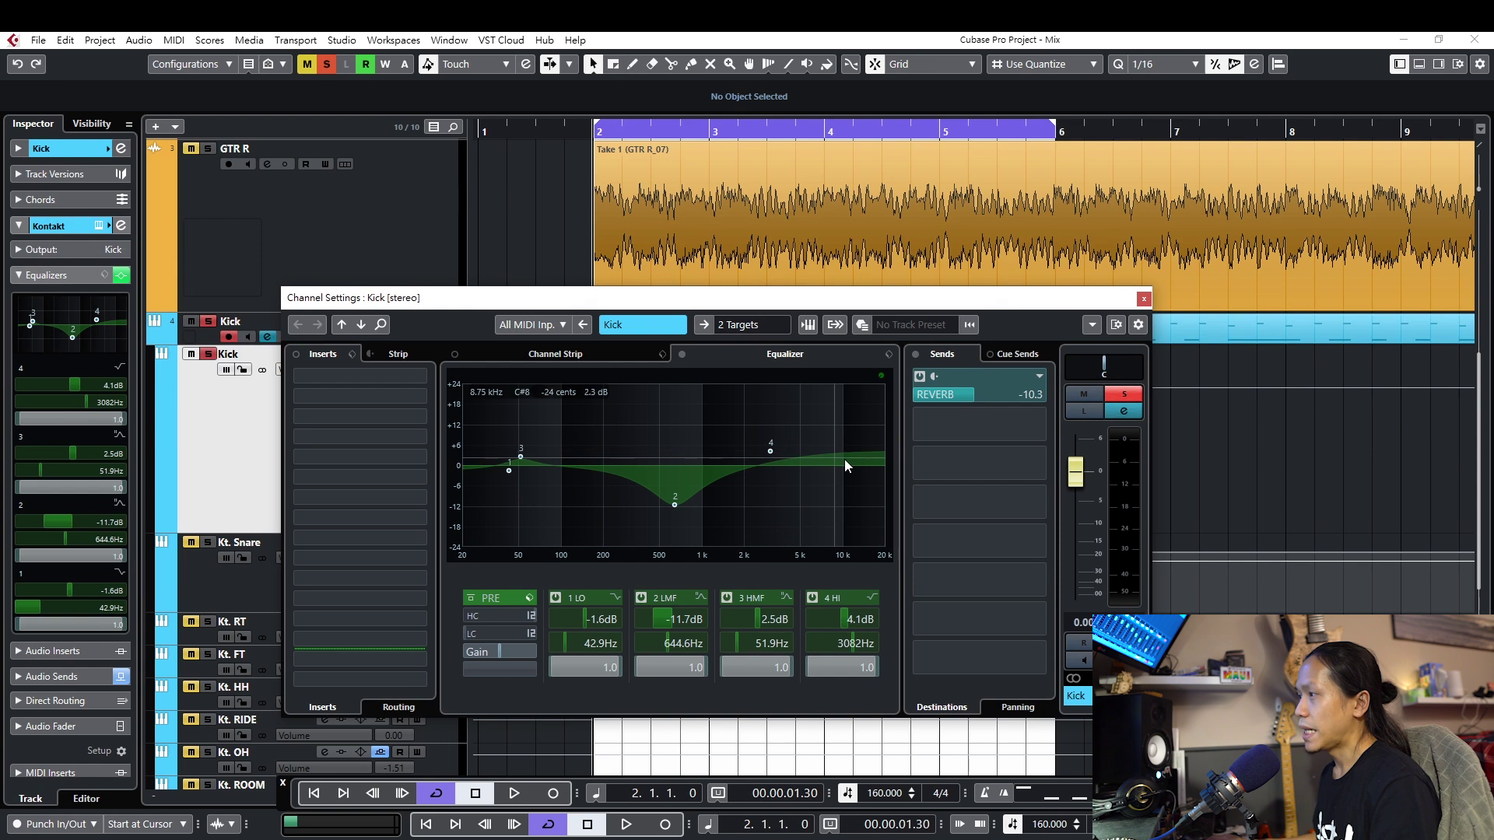
Examine the Kick equalizer's bands and move the channel settings window clear of the track list
left_click_drag(793, 303, 804, 362)
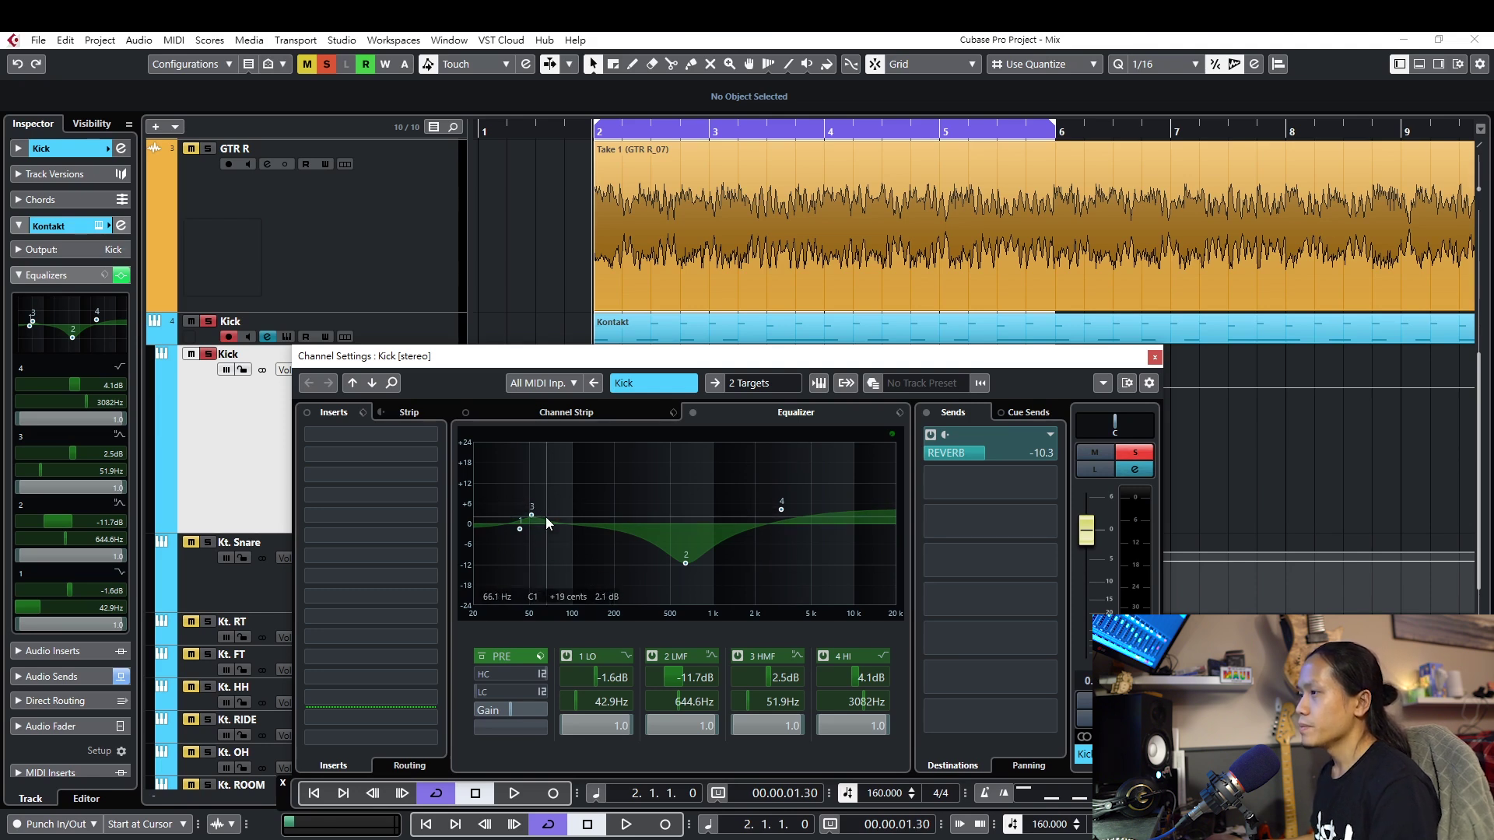
left_click(521, 529)
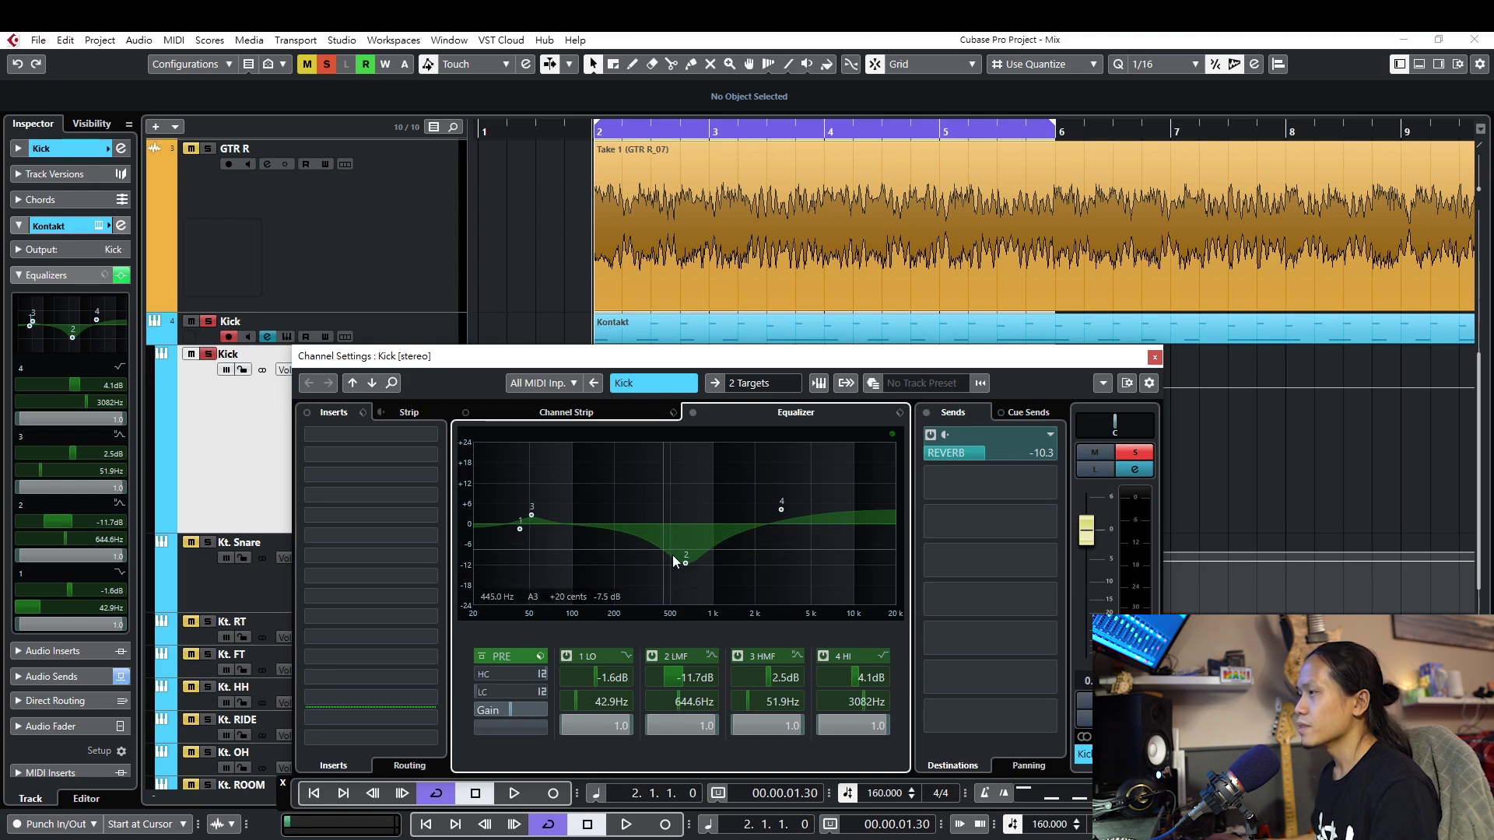
left_click_drag(742, 356, 731, 420)
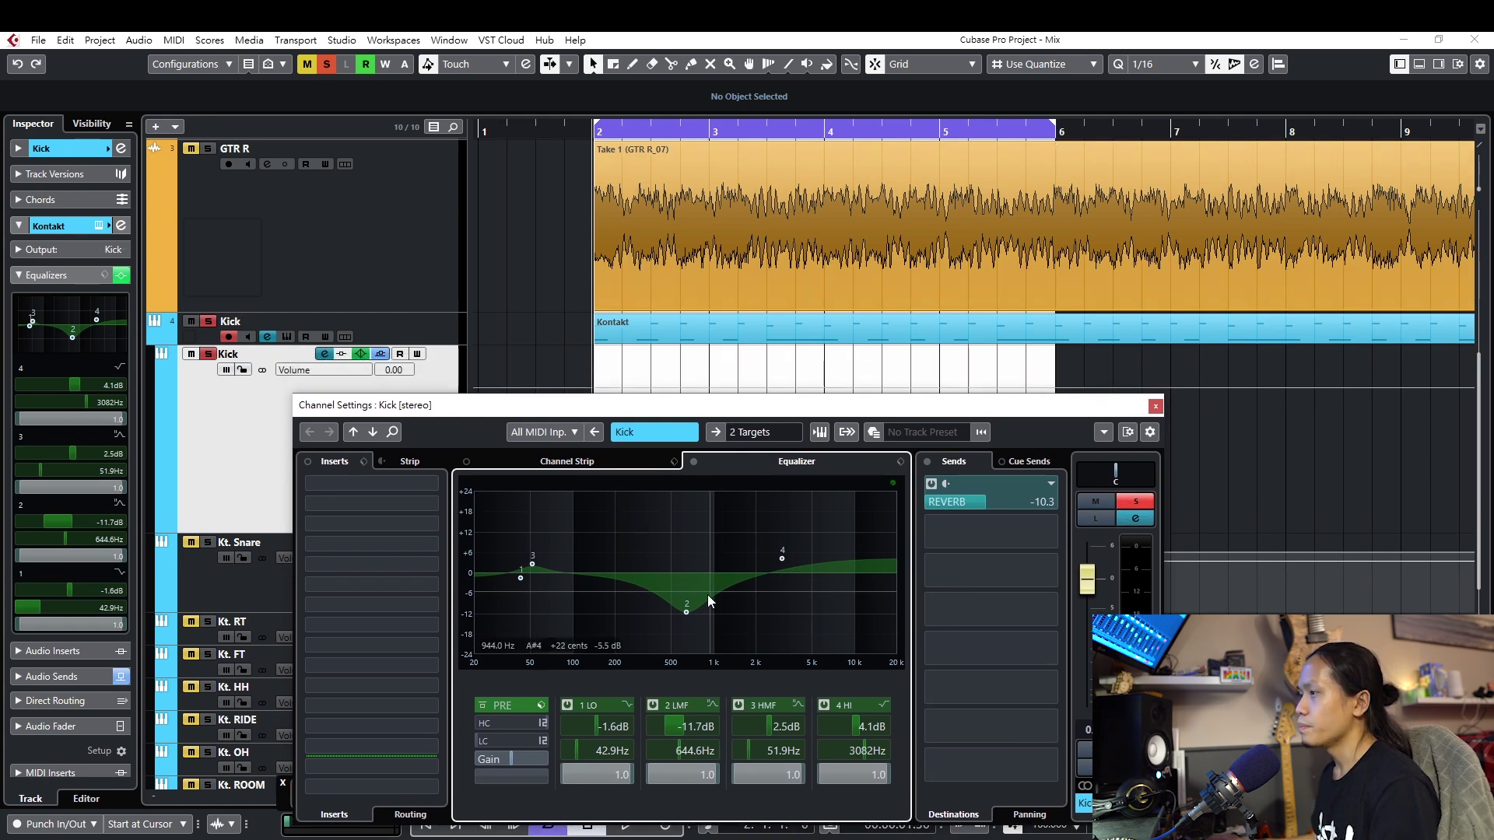
left_click_drag(727, 401, 1007, 327)
Play the soloed kick loop to compare its equalizer bypassed and active, and stop playback
left_click(974, 386)
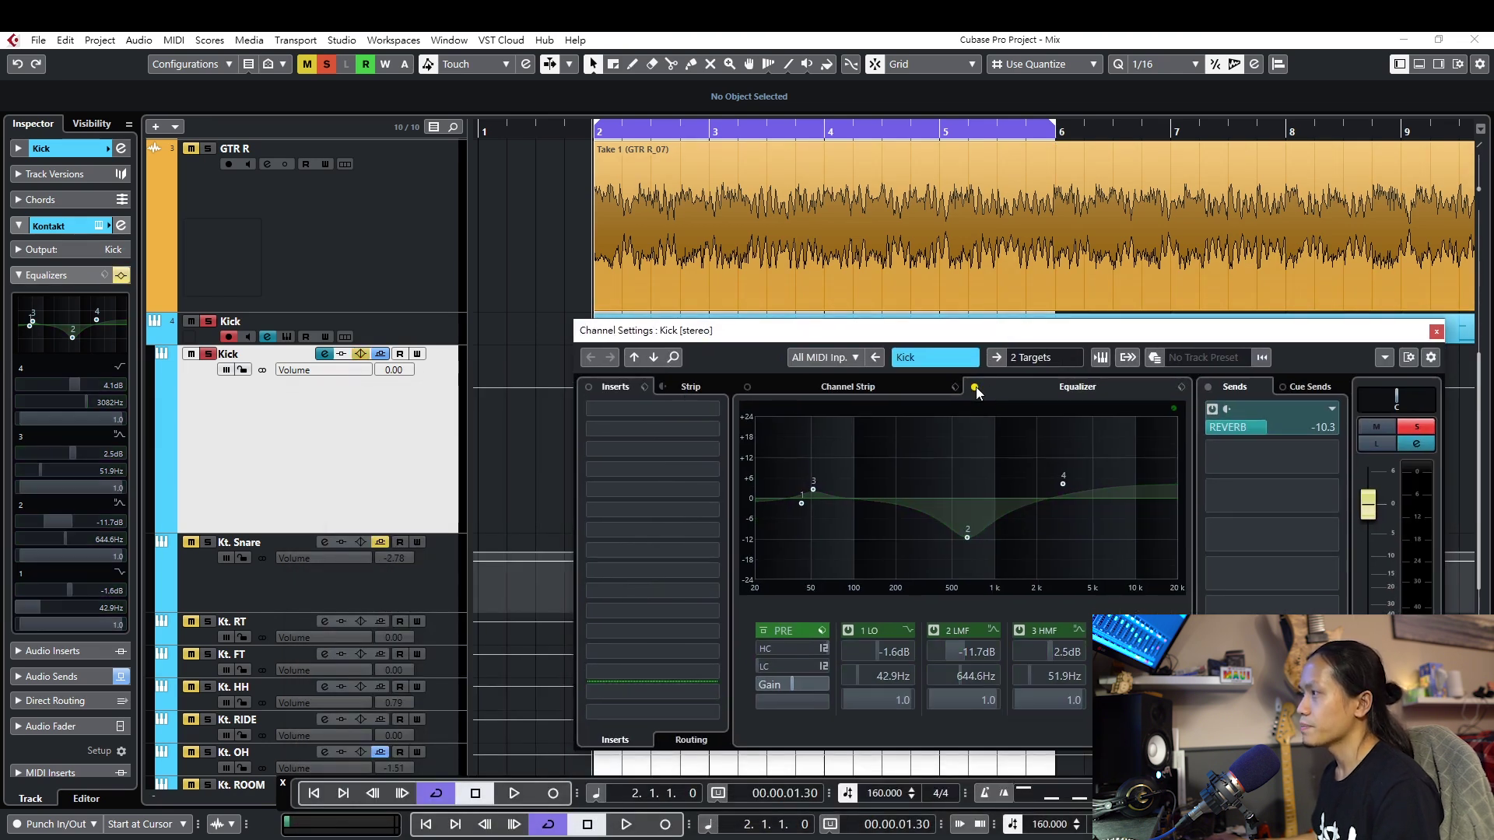
key("space")
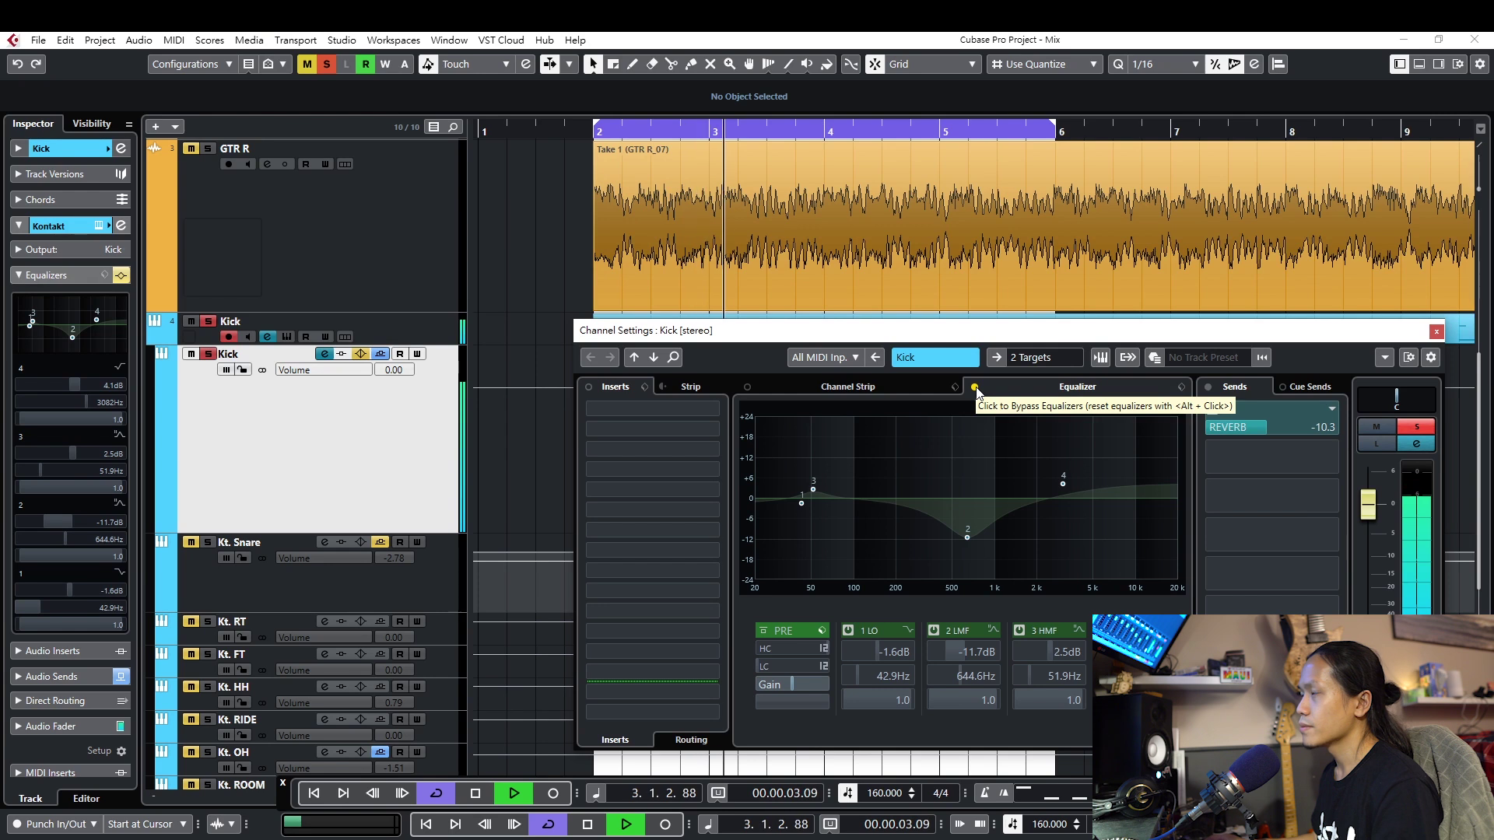
left_click(976, 387)
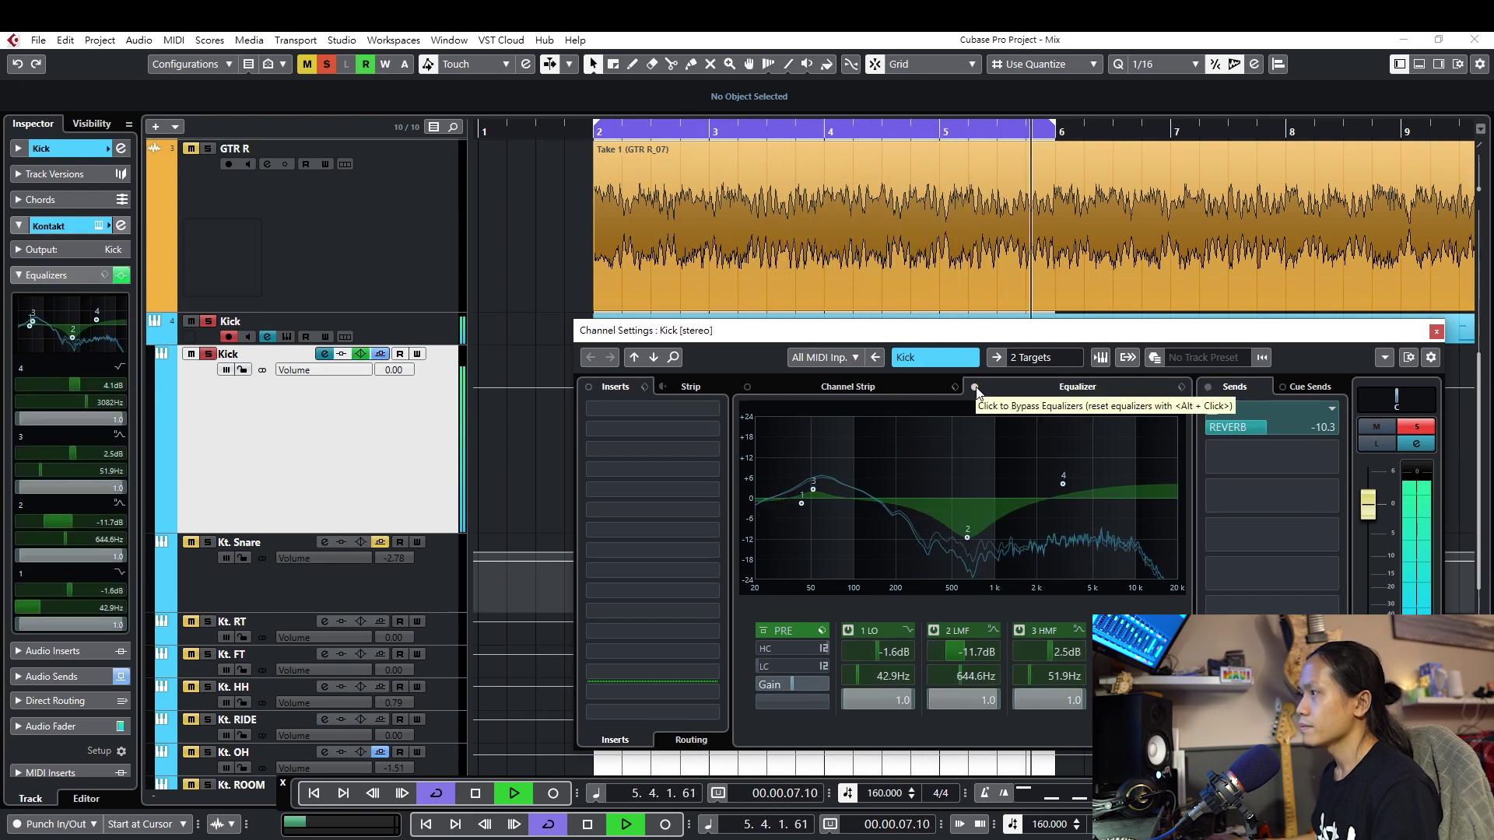
key("space")
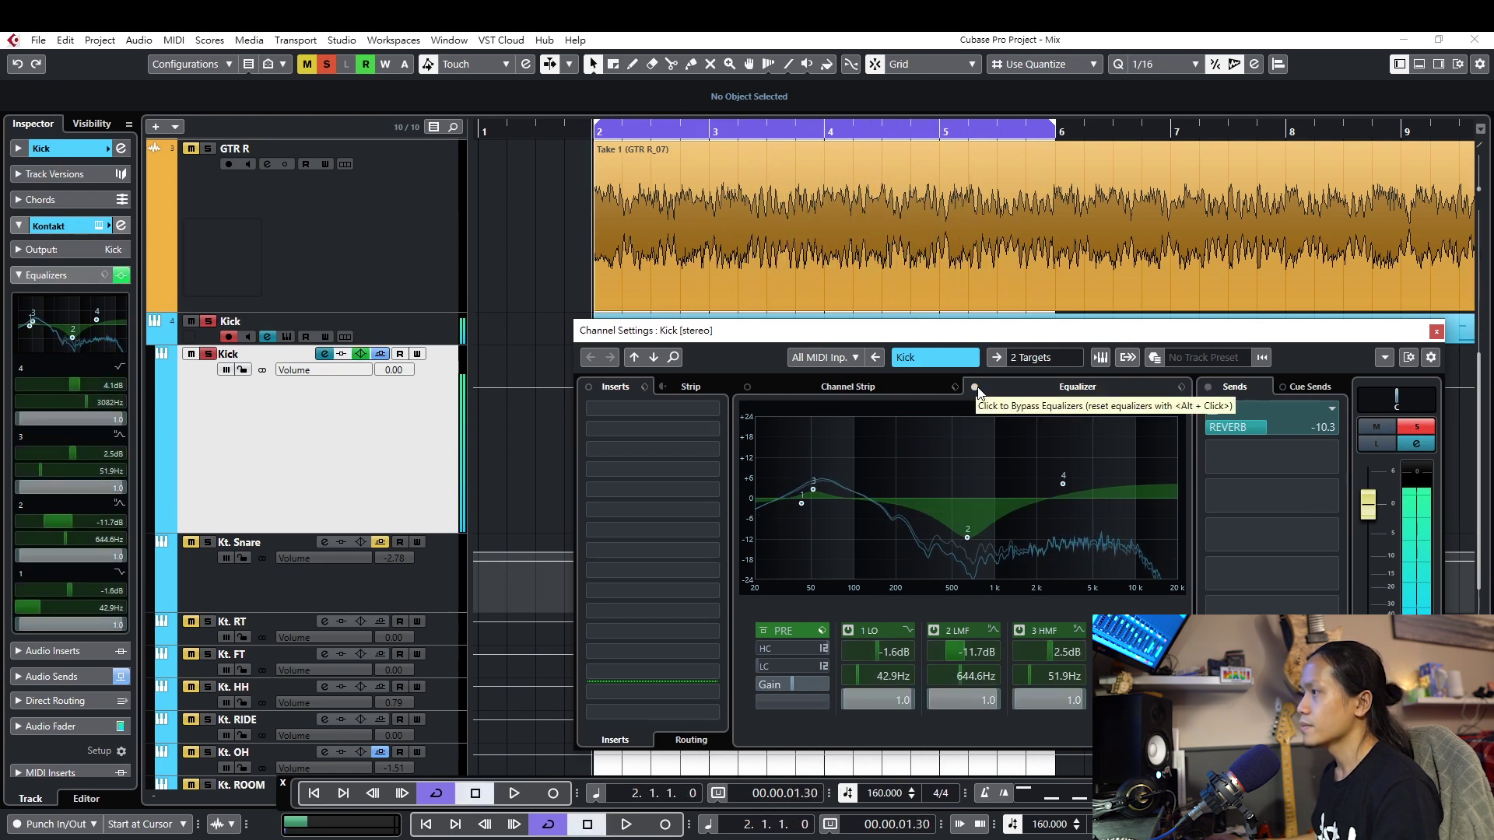
Close the Kick channel settings and clear all solos
left_click(1437, 333)
scroll(399, 290, "up", 5)
left_click(330, 64)
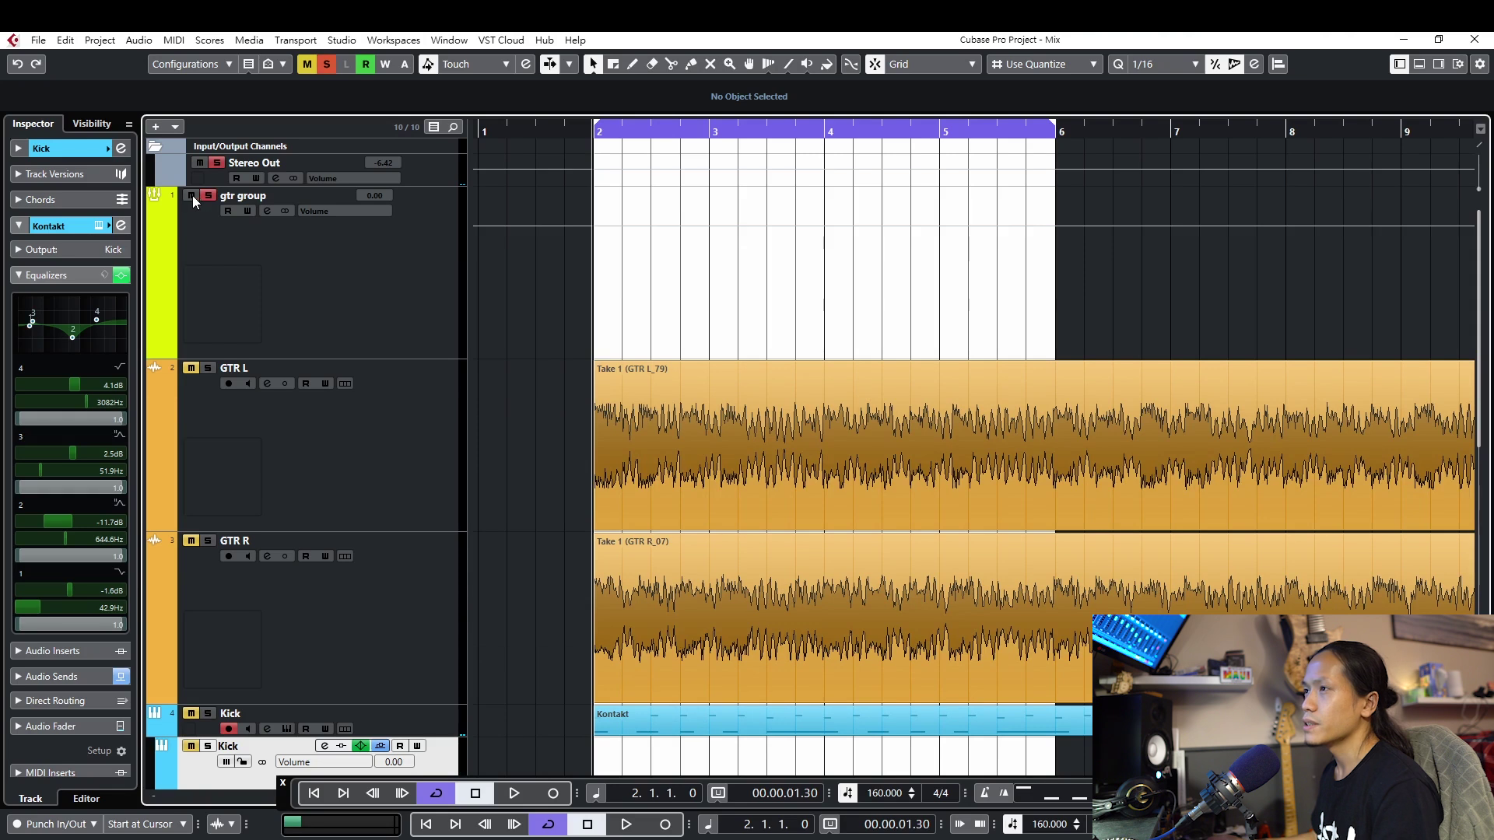
Play the full-mix loop, compare the Kick equalizer bypassed and active, and stop playback
key("space")
scroll(190, 197, "down", 3)
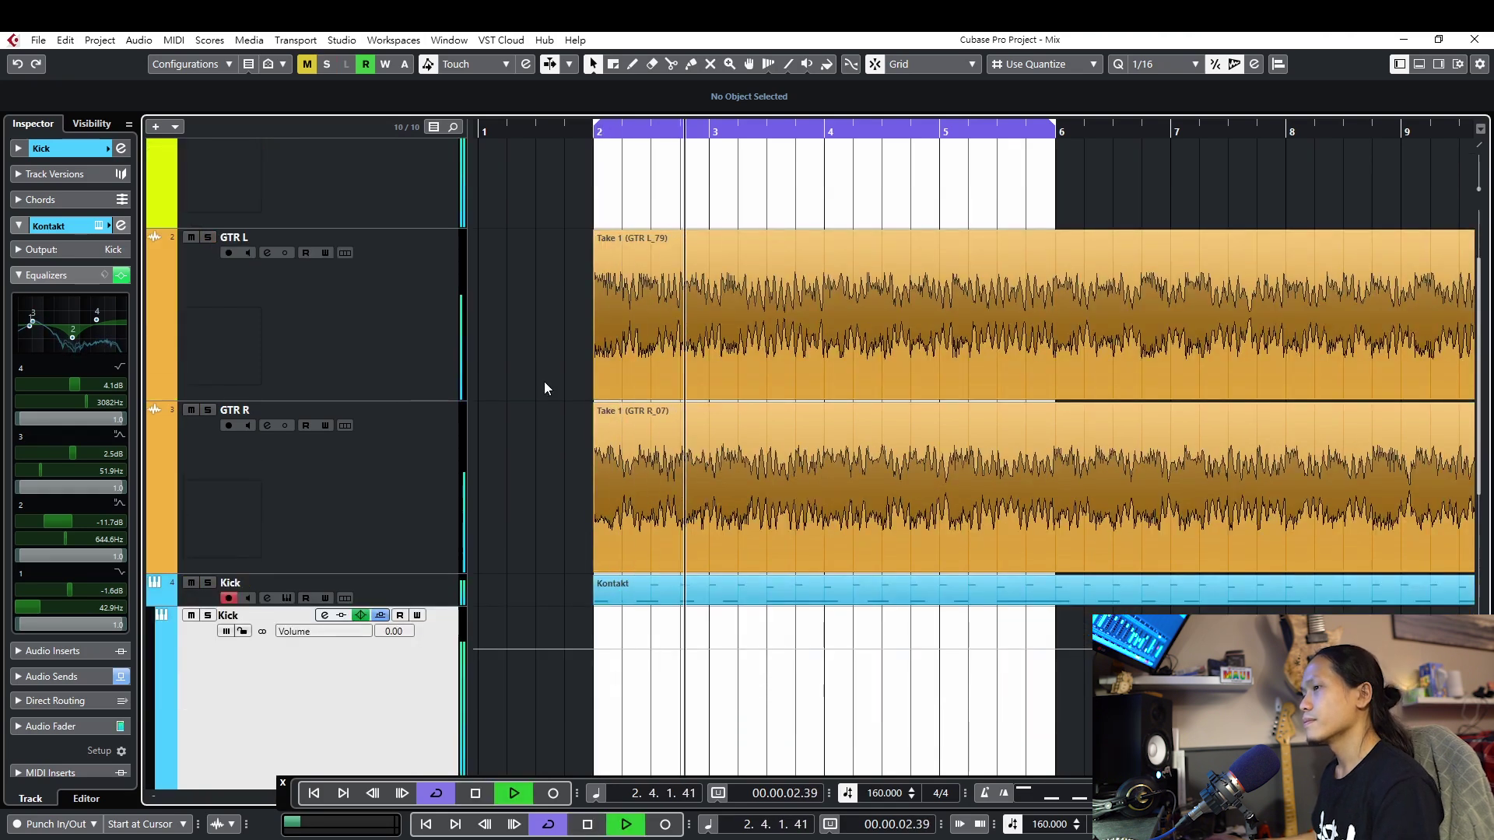
scroll(356, 507, "down", 2)
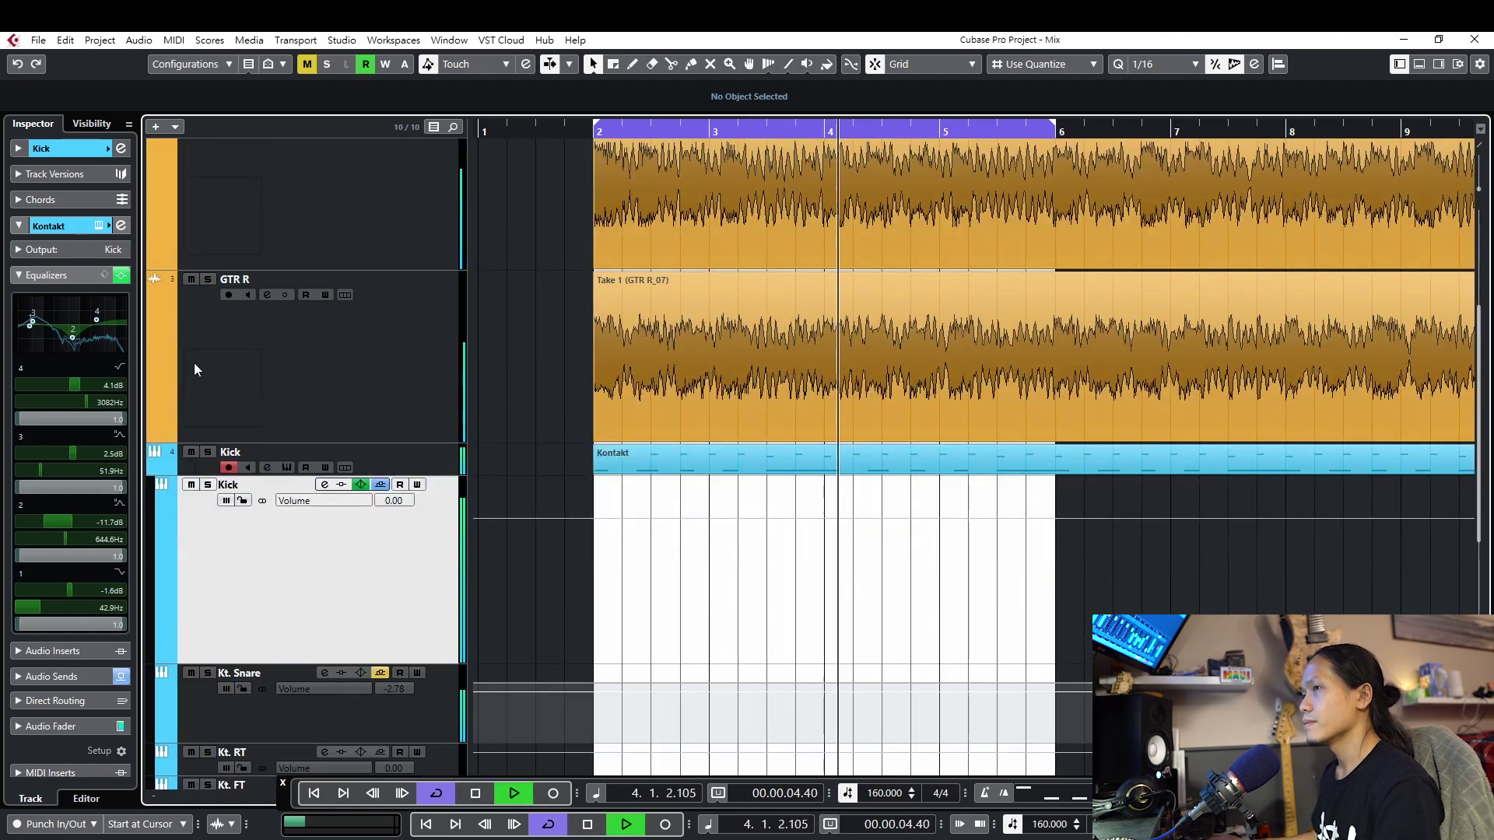
left_click(122, 276)
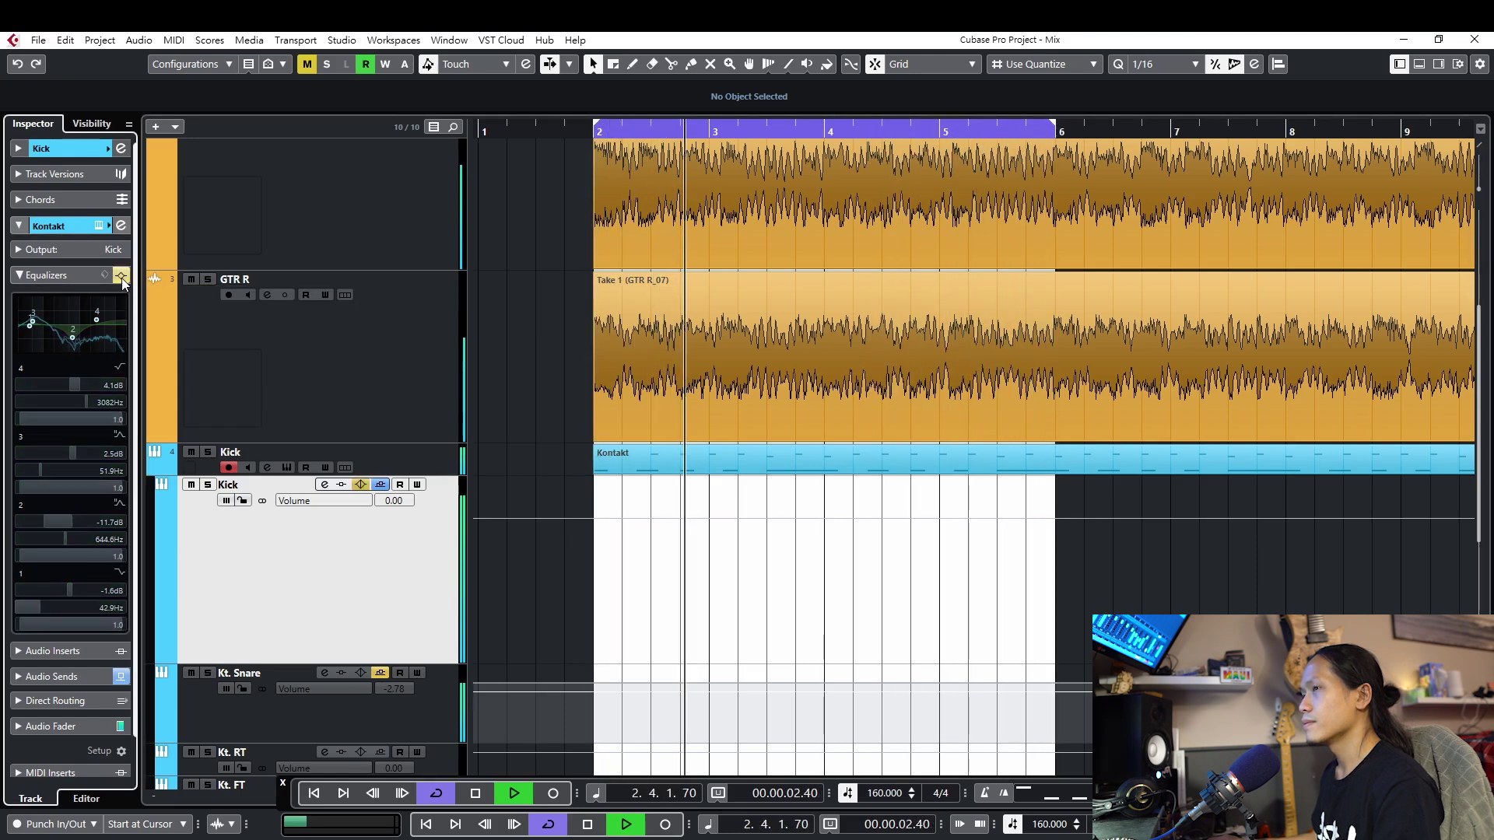
left_click(122, 276)
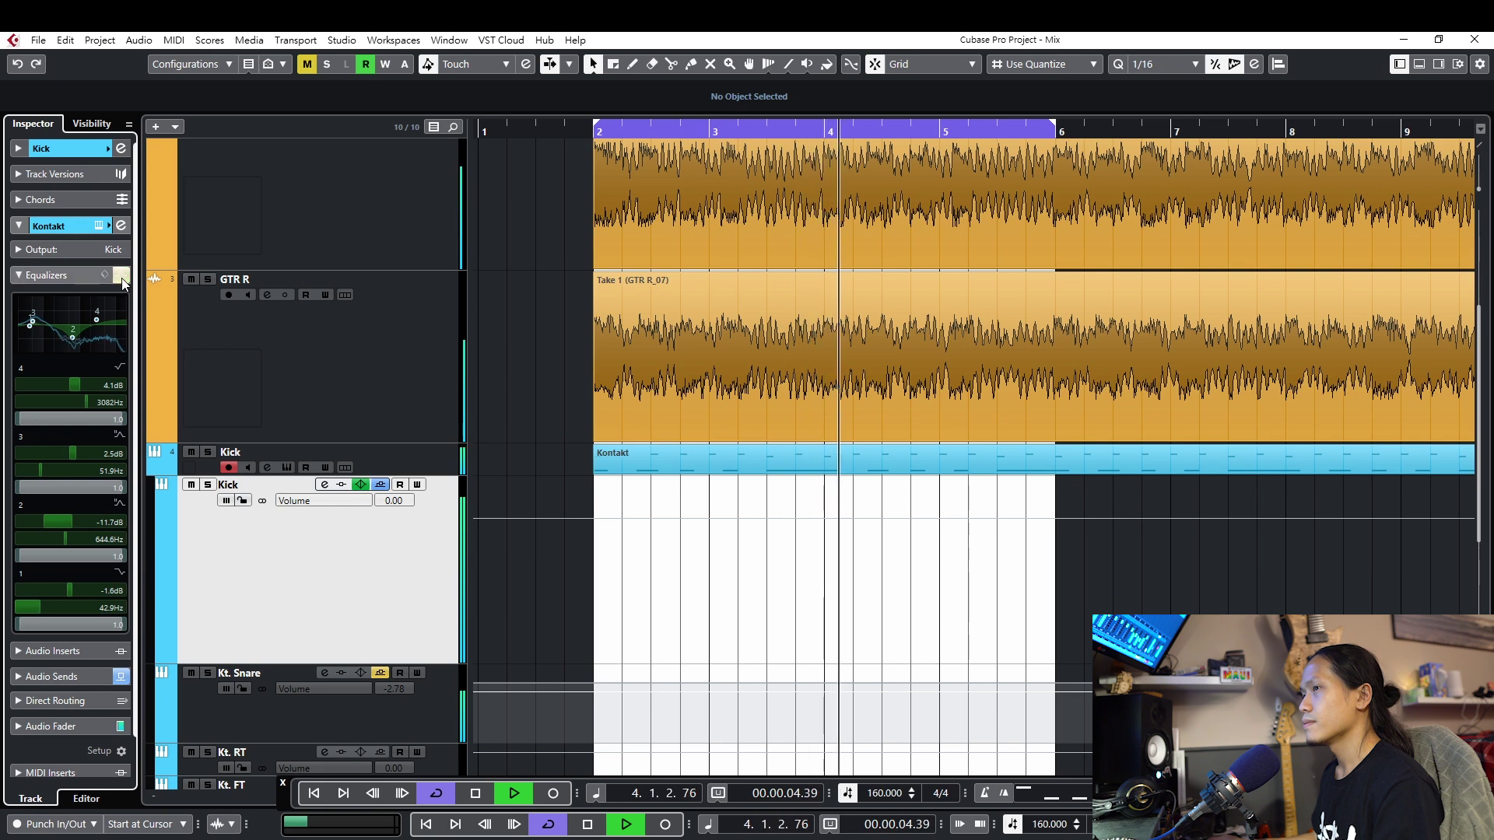
left_click(121, 276)
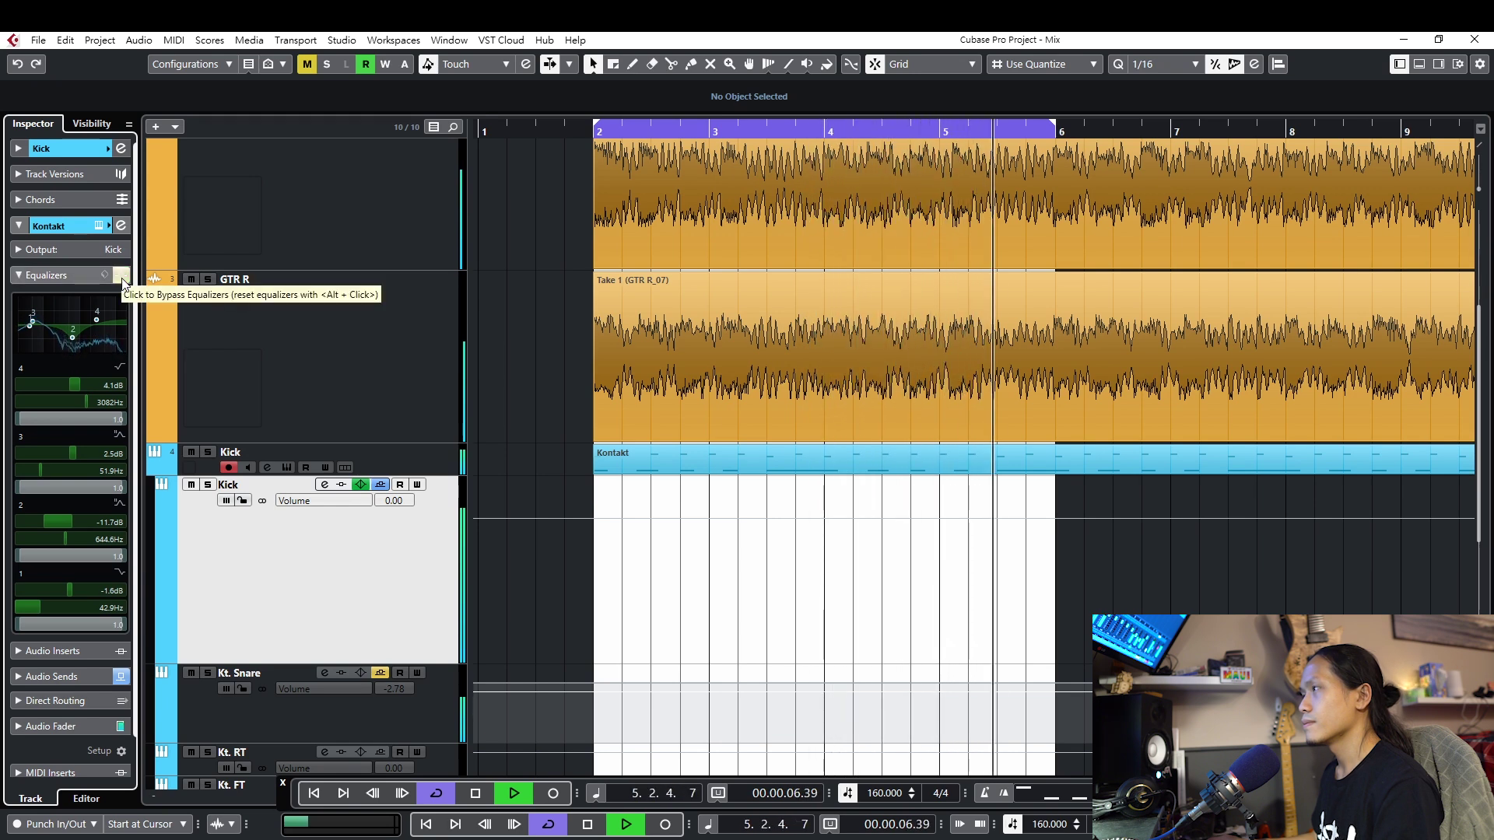
left_click(121, 276)
key("space")
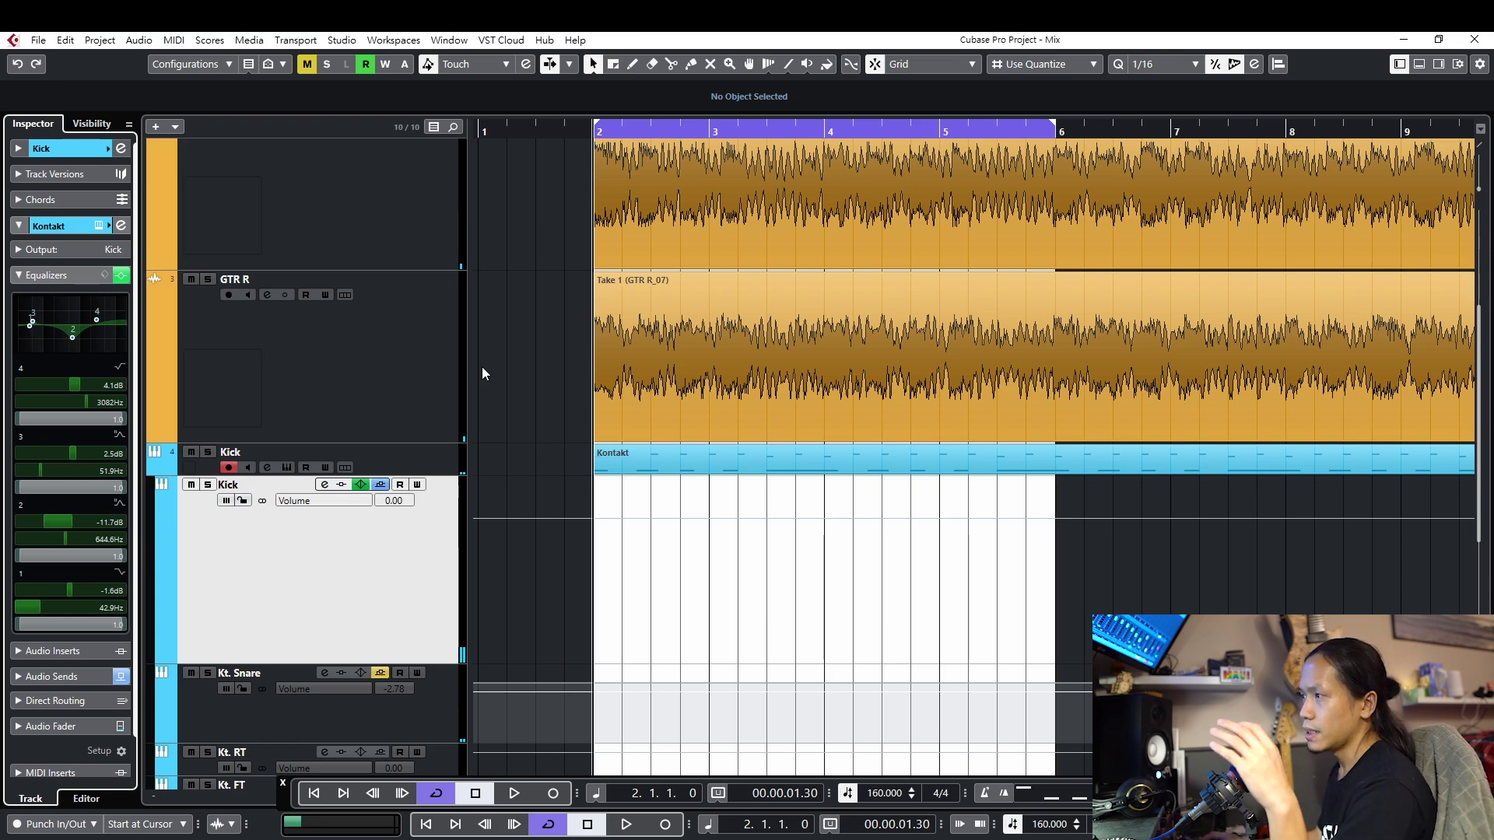
scroll(719, 492, "down", 5)
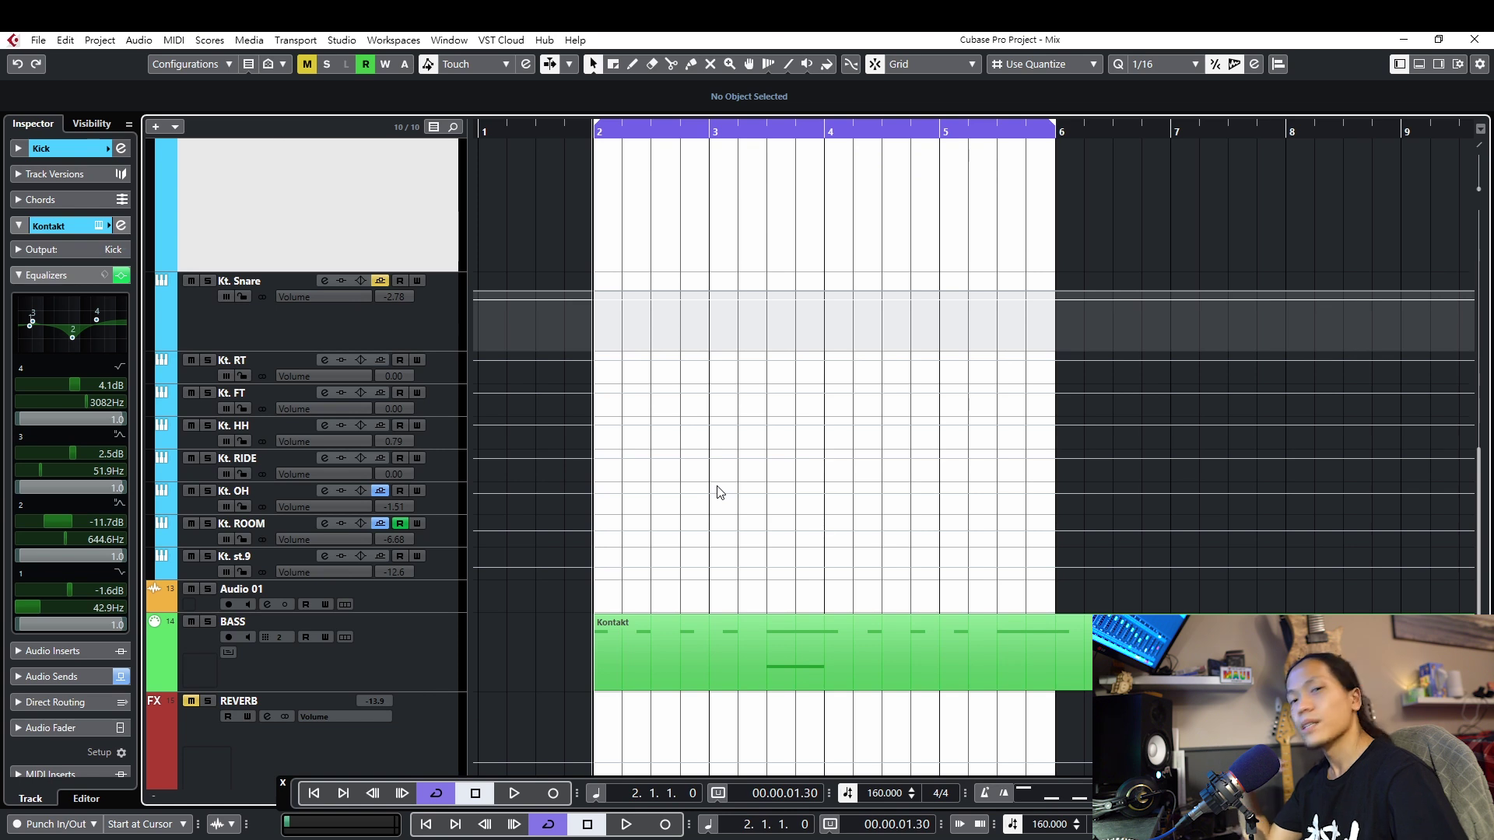